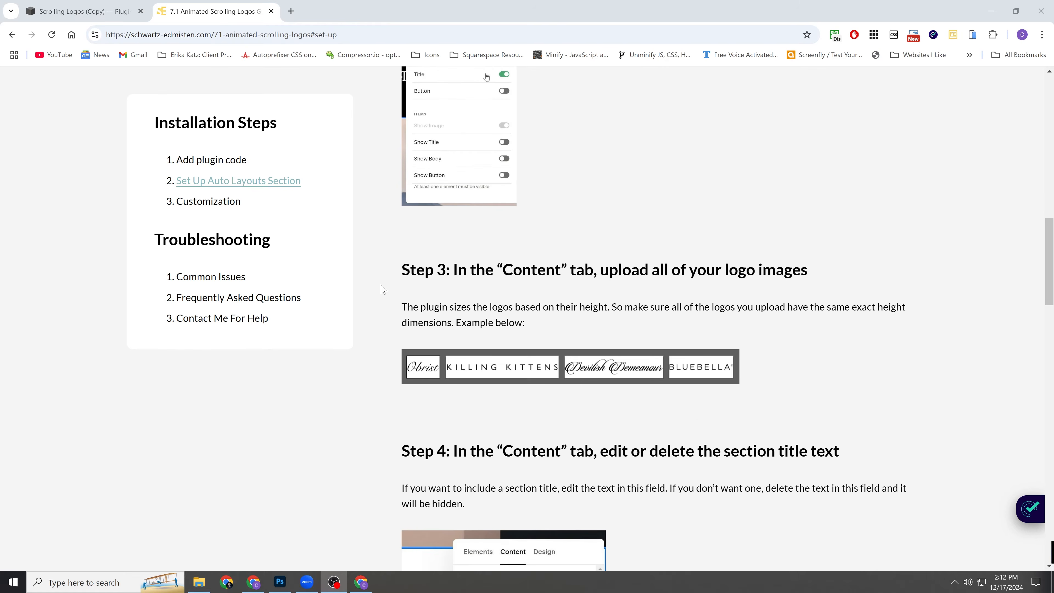
Read the Auto Layouts setup instructions from the logo image upload through the Size & Space settings.
scroll(382, 289, down, 1)
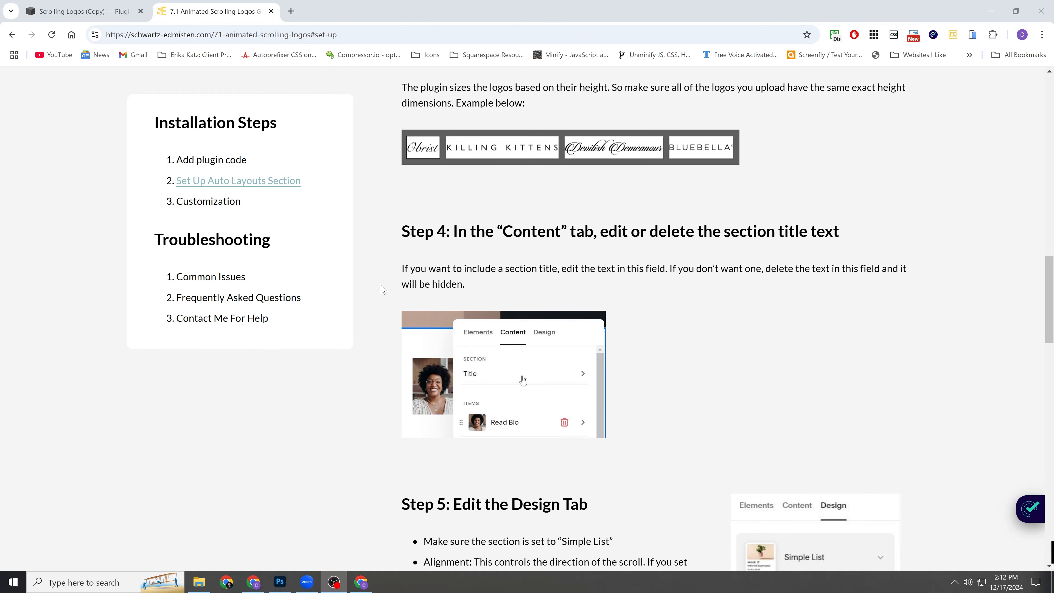
scroll(379, 288, up, 2)
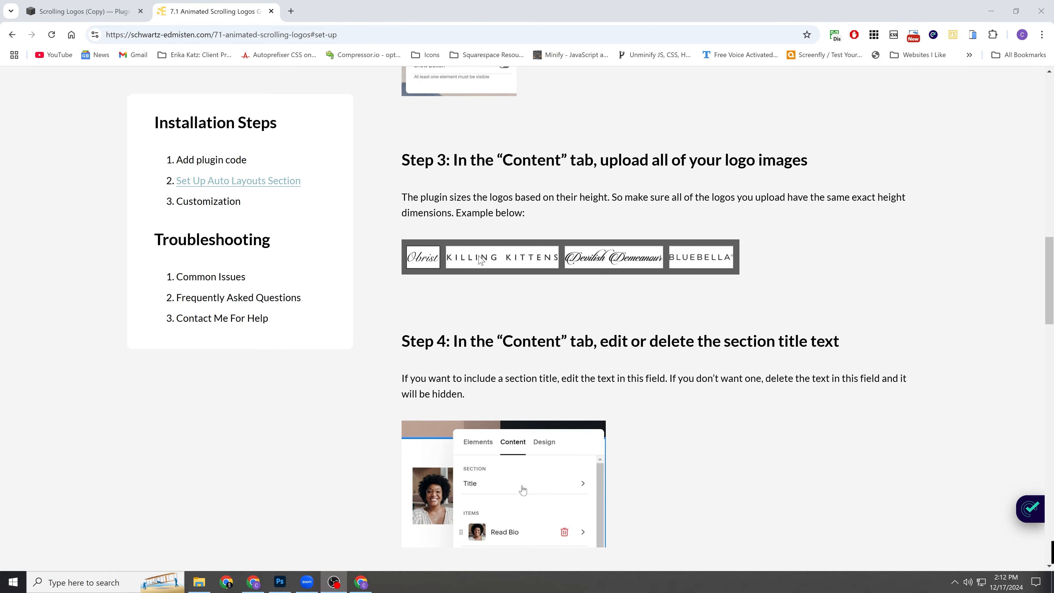
scroll(615, 260, down, 1)
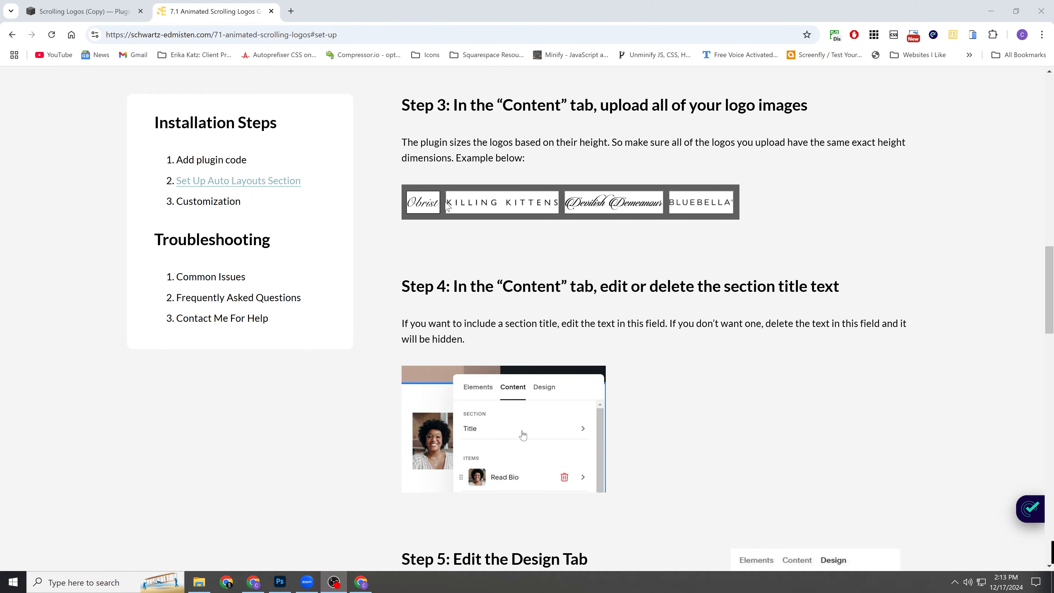
scroll(444, 203, down, 1)
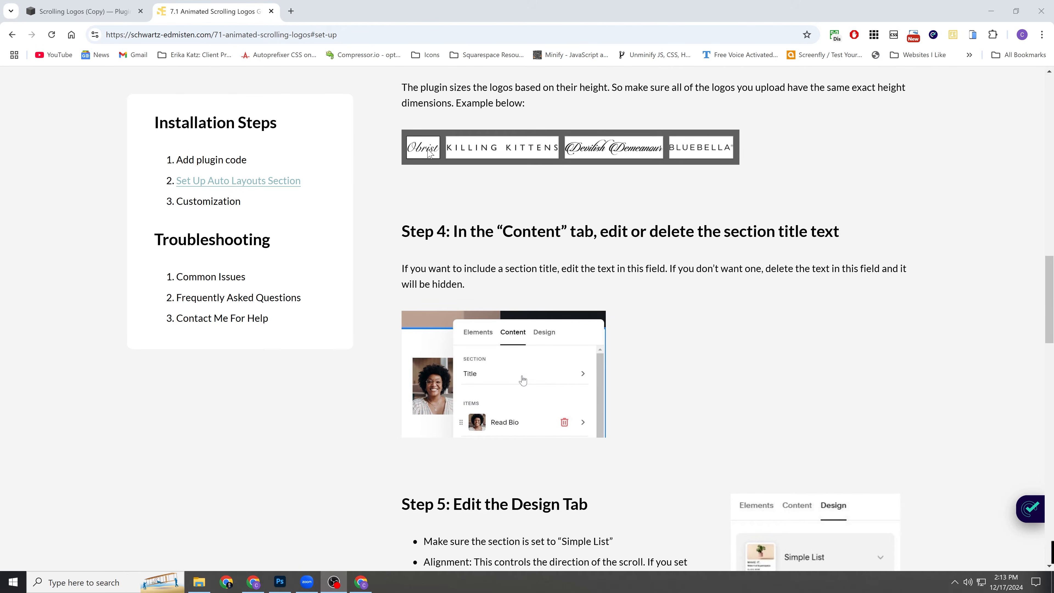
scroll(427, 152, up, 1)
scroll(476, 212, up, 1)
scroll(486, 210, down, 1)
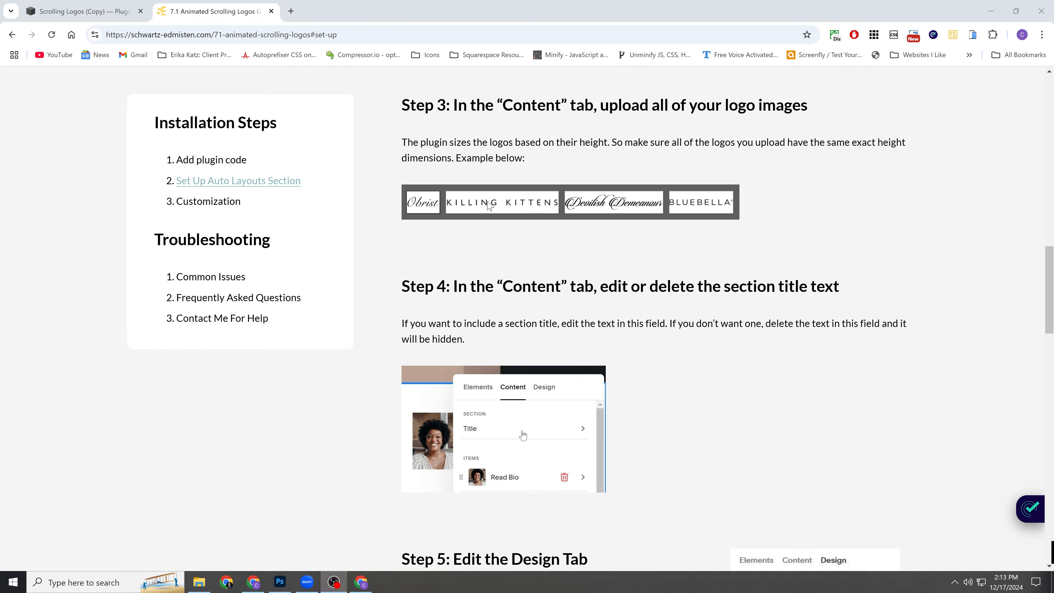
scroll(492, 203, down, 1)
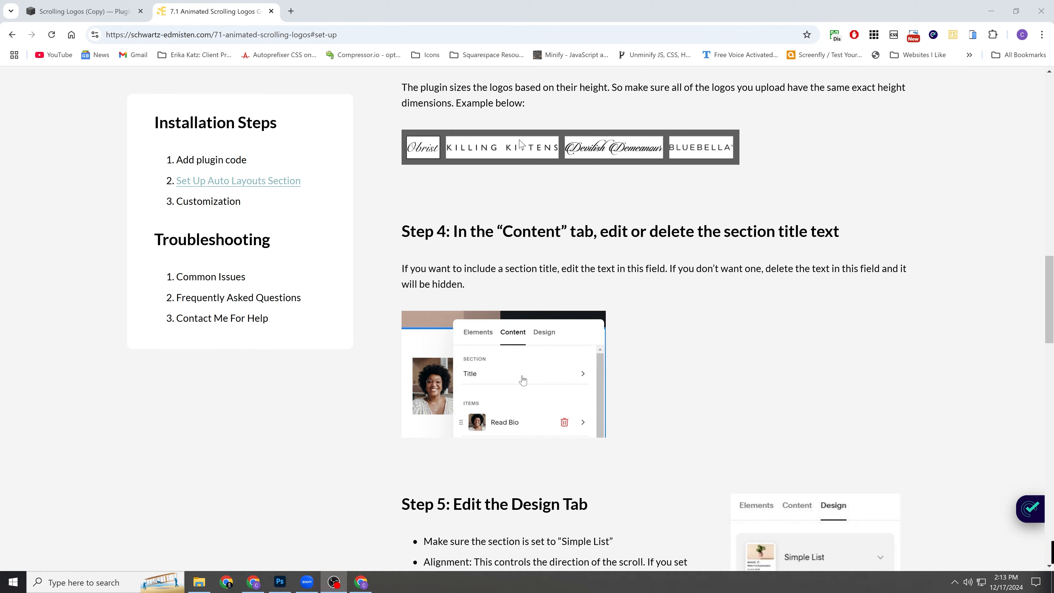
scroll(627, 143, down, 6)
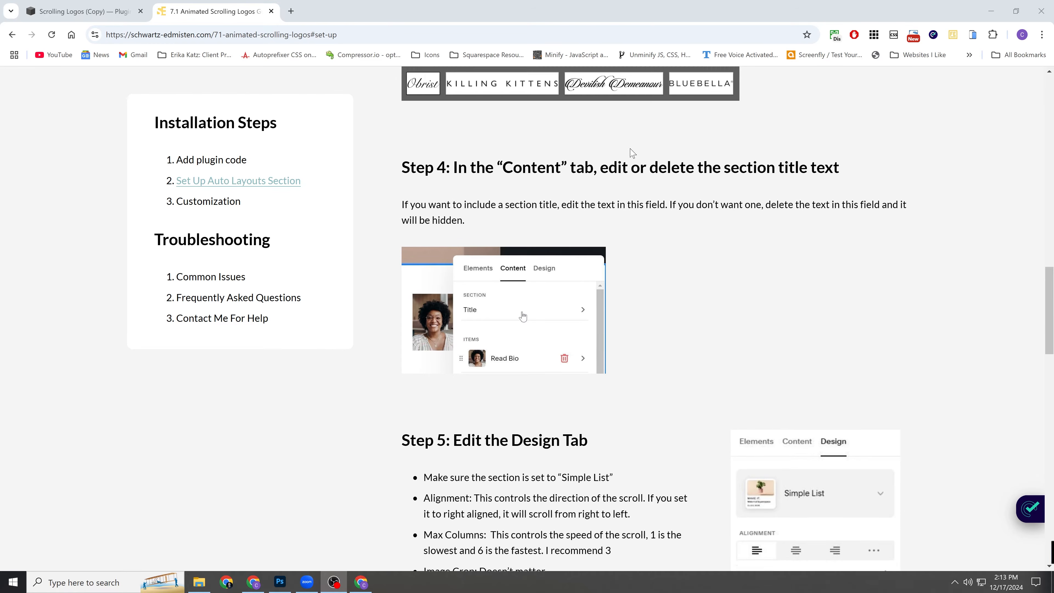
scroll(637, 180, down, 13)
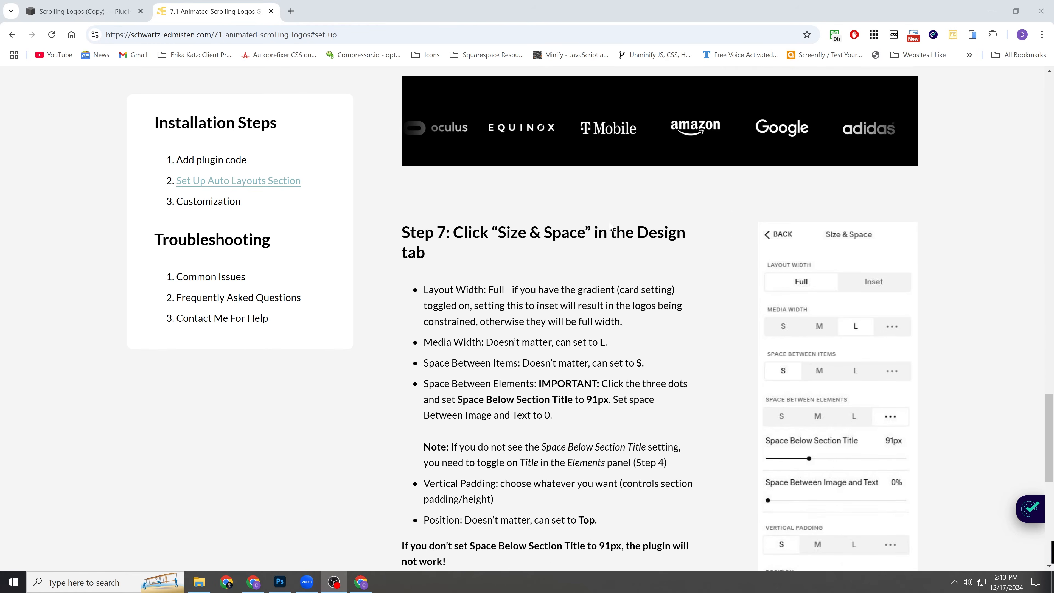
scroll(616, 266, up, 15)
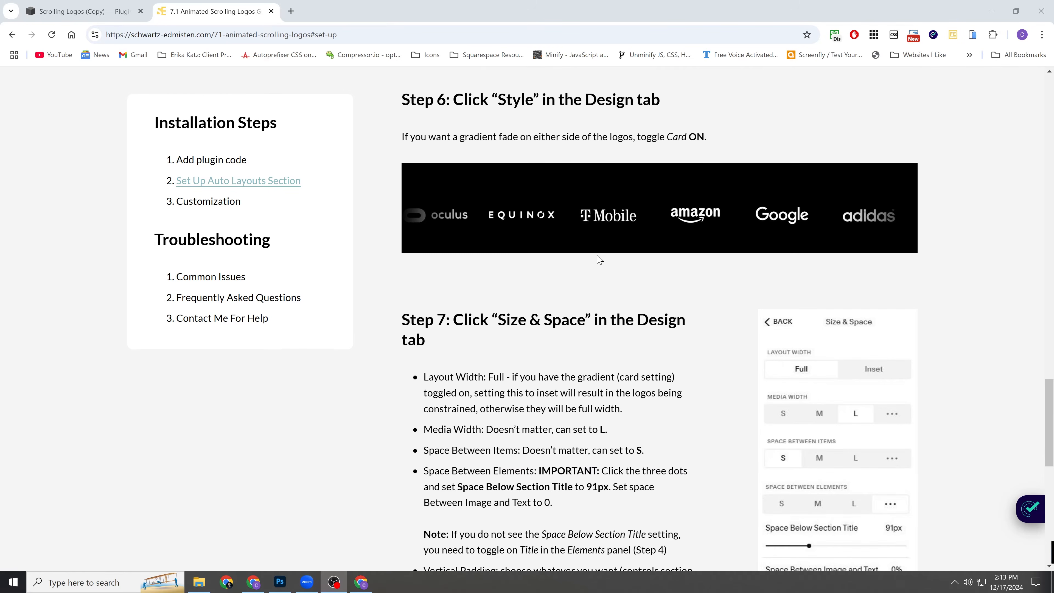
Read the plugin's Customization instructions from the CSS variables to the gradient fade, and return to the Auto Layouts setup instructions.
click(213, 207)
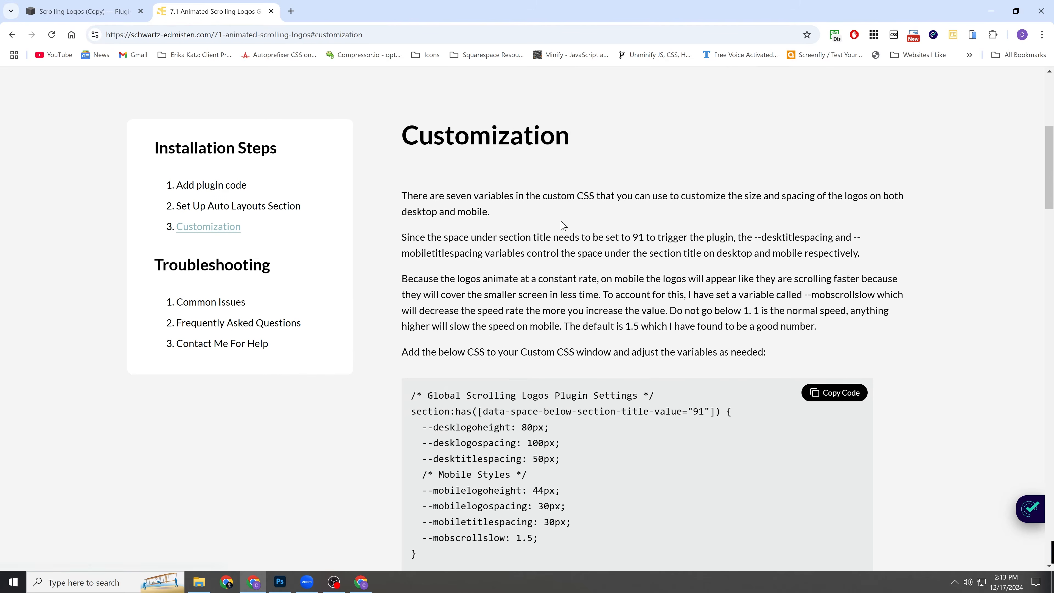
scroll(453, 220, down, 5)
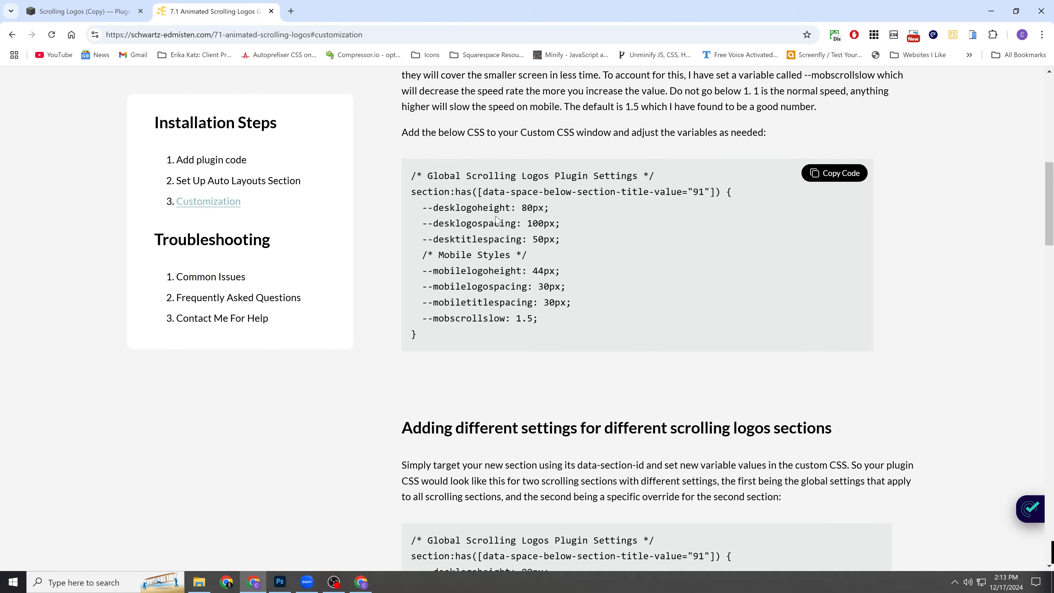
scroll(496, 220, down, 12)
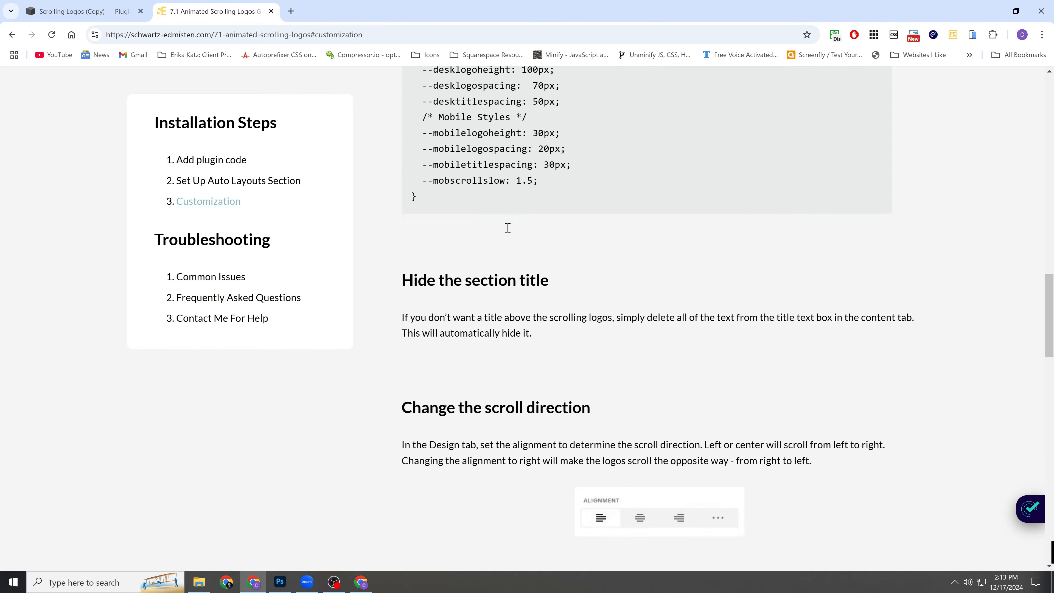
scroll(507, 228, down, 15)
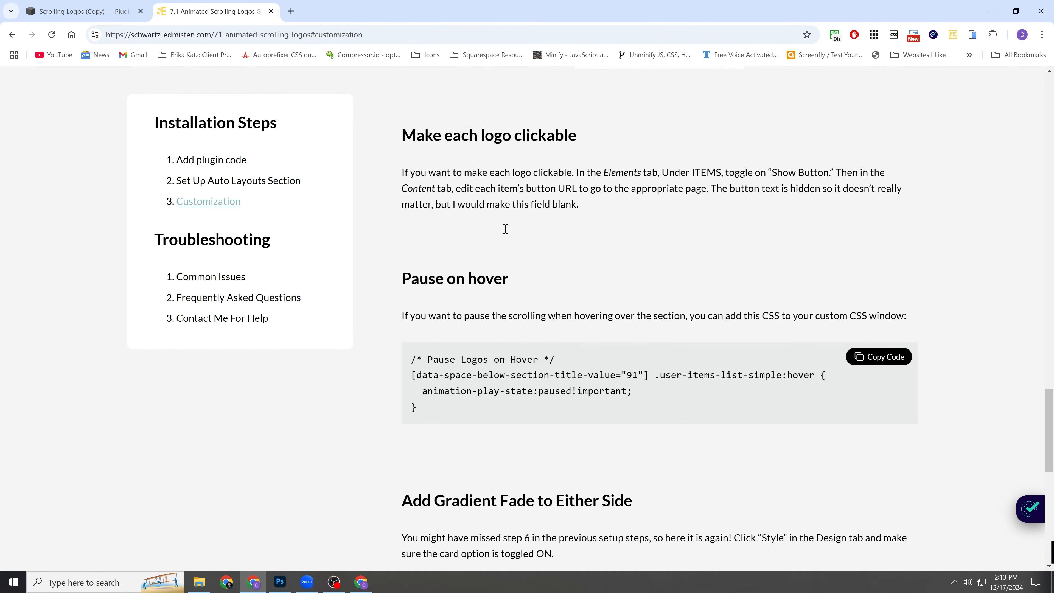
scroll(498, 249, down, 9)
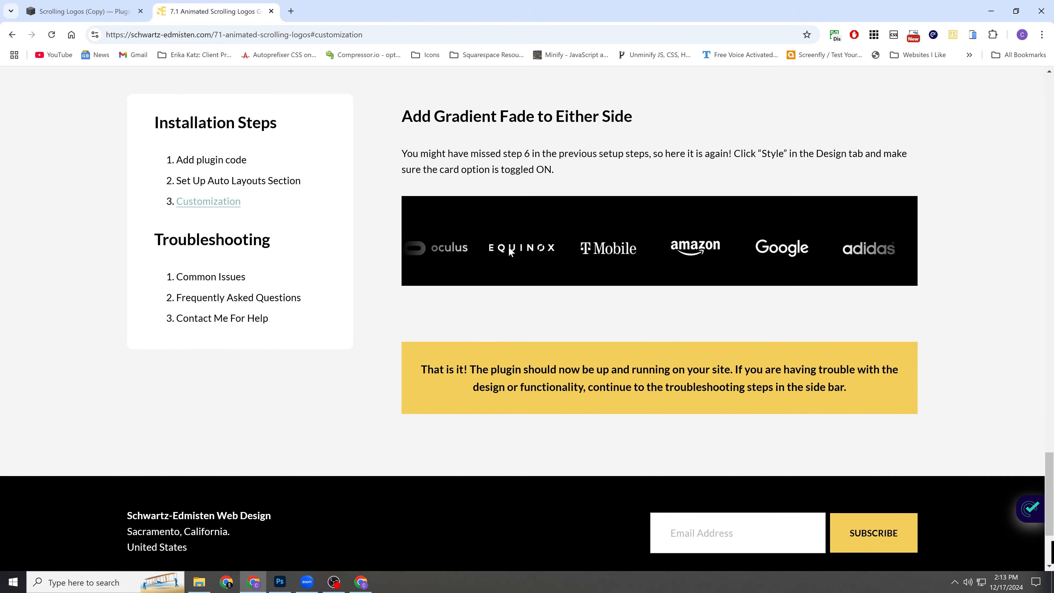
scroll(509, 249, up, 20)
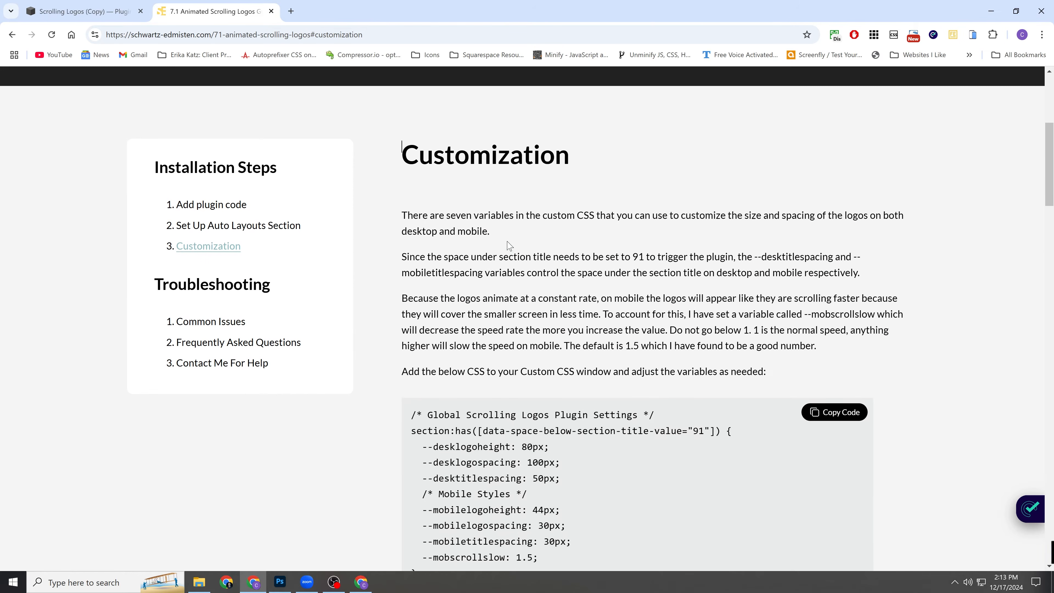
scroll(376, 207, up, 2)
click(274, 314)
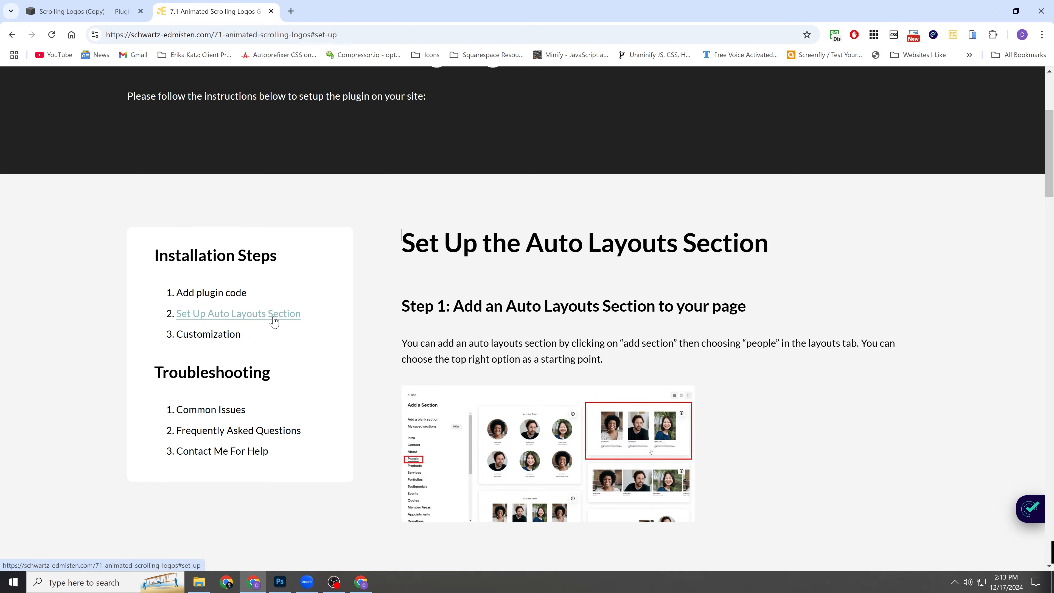
scroll(500, 207, up, 5)
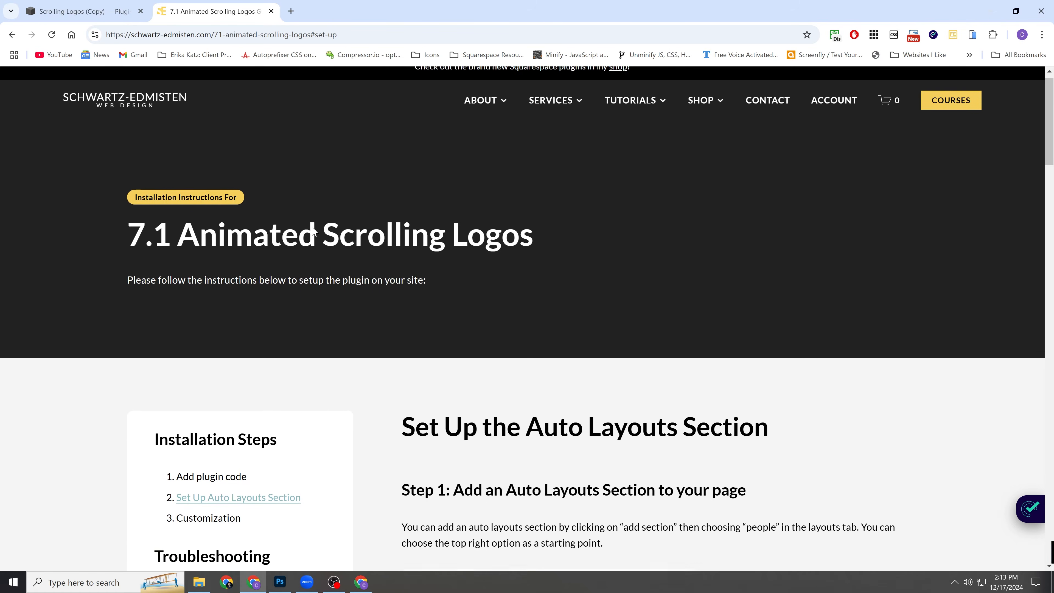
In the Squarespace editor for the Scrolling Logos (Copy) page, add the three-portrait People section without a heading directly below the plant banner.
key(ctrl+shift+Tab)
click(207, 92)
scroll(529, 270, down, 3)
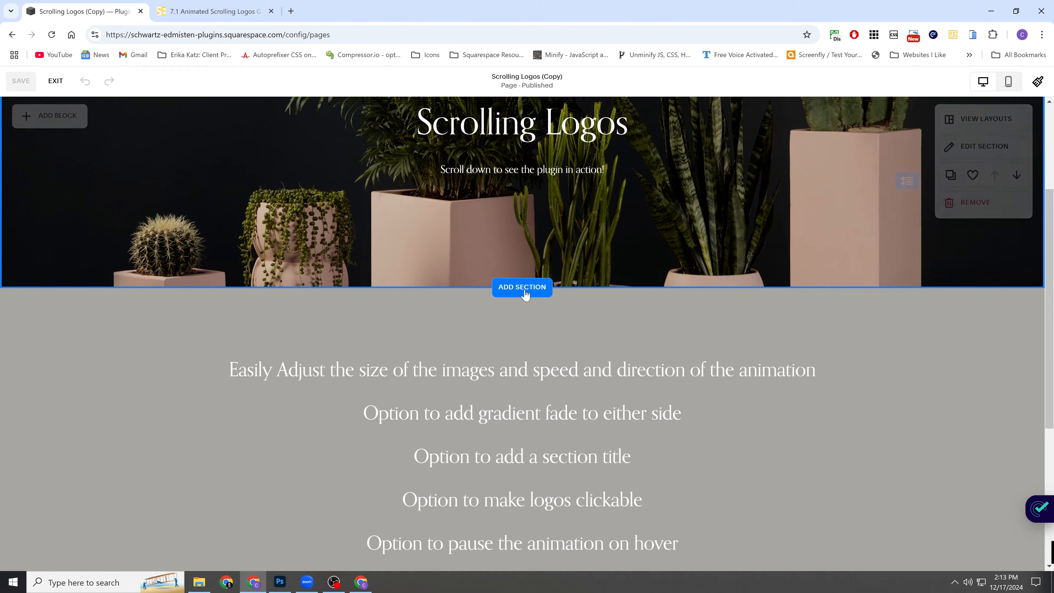
click(525, 293)
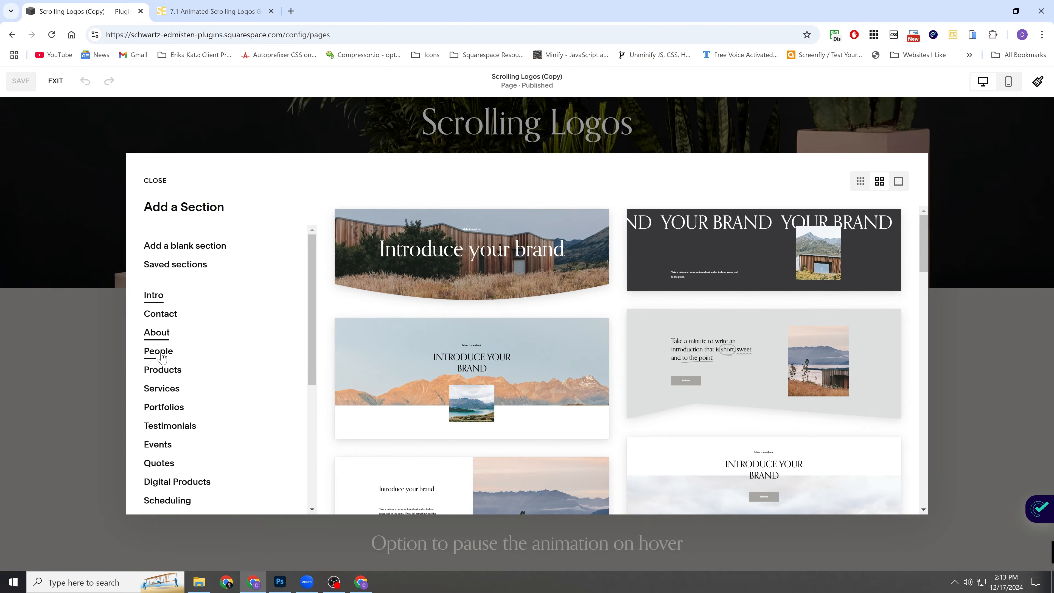
click(161, 354)
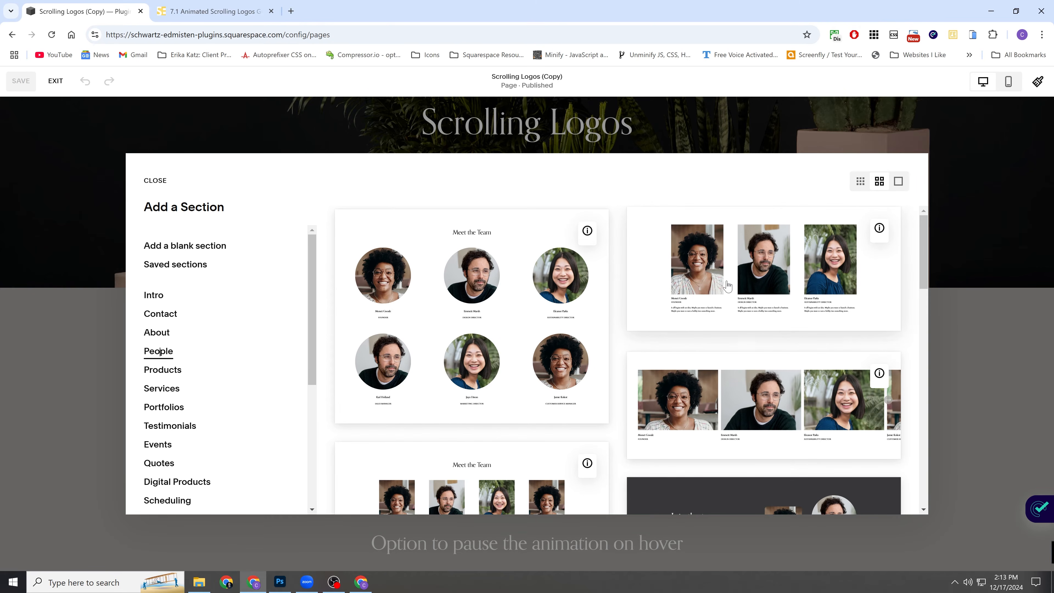
click(733, 266)
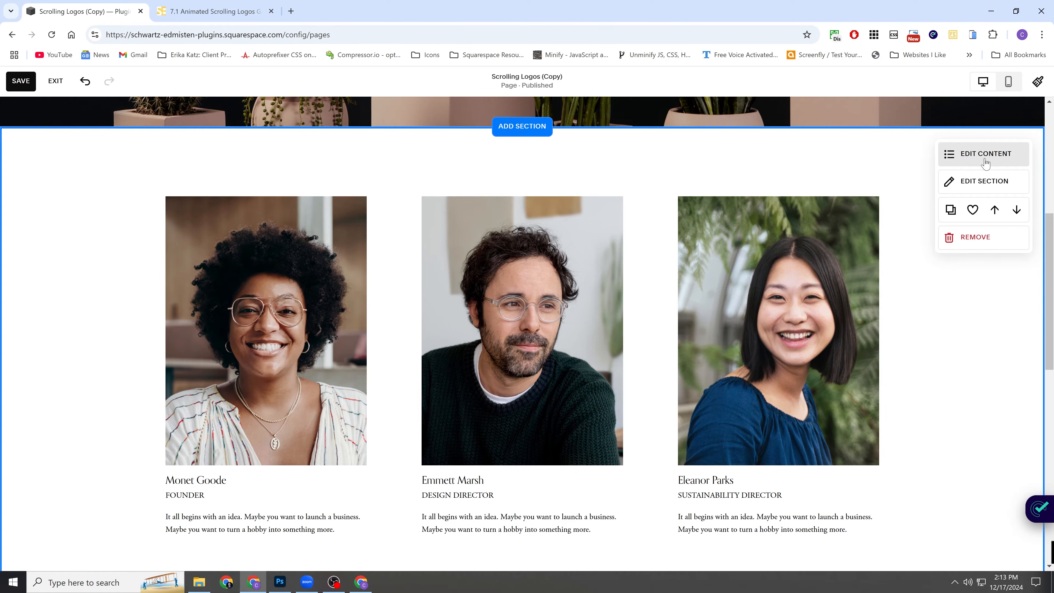
Open the new People section's design settings and keep its layout set to Simple List.
click(986, 160)
click(971, 185)
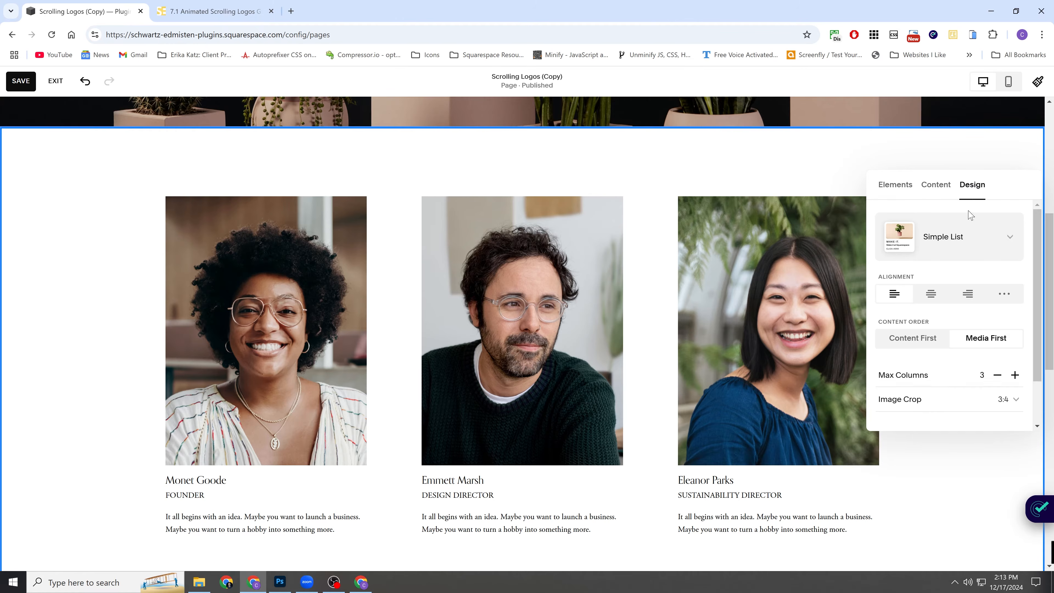
click(944, 238)
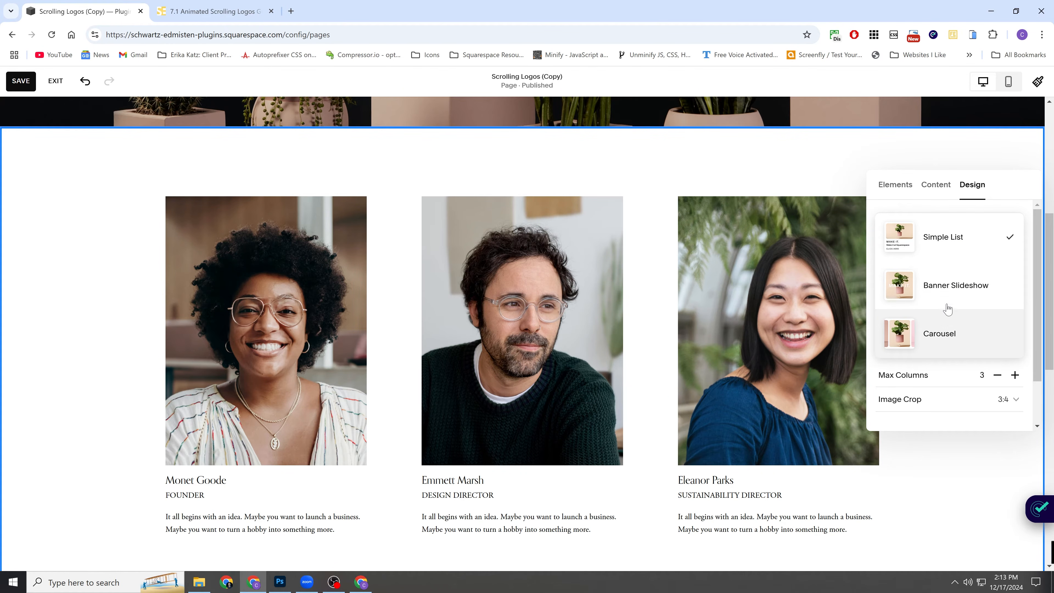
click(939, 244)
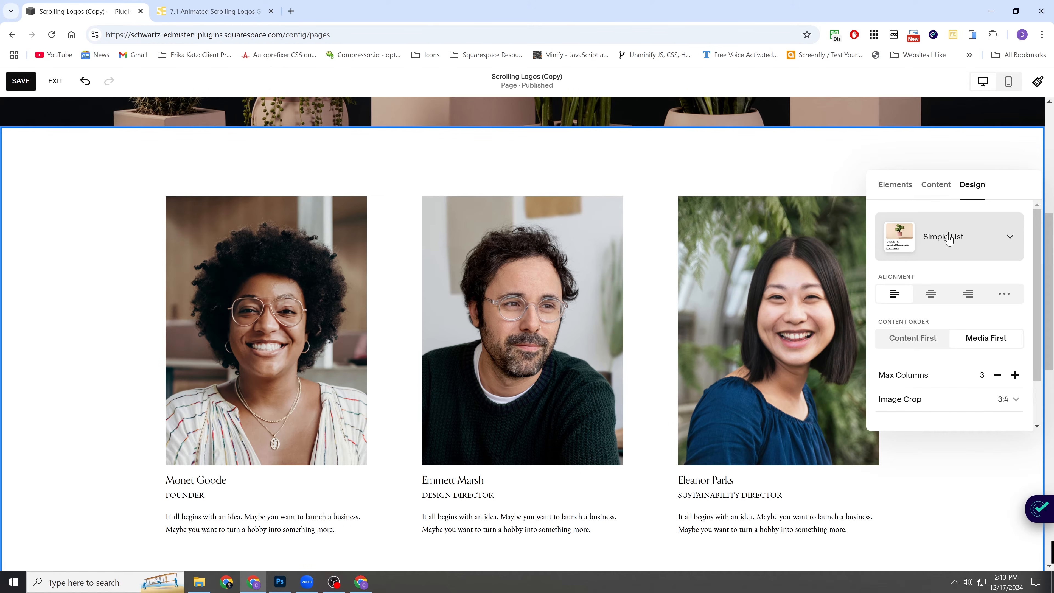
Enable the section title and hide the title and body of the section's items, leaving only their images.
click(896, 186)
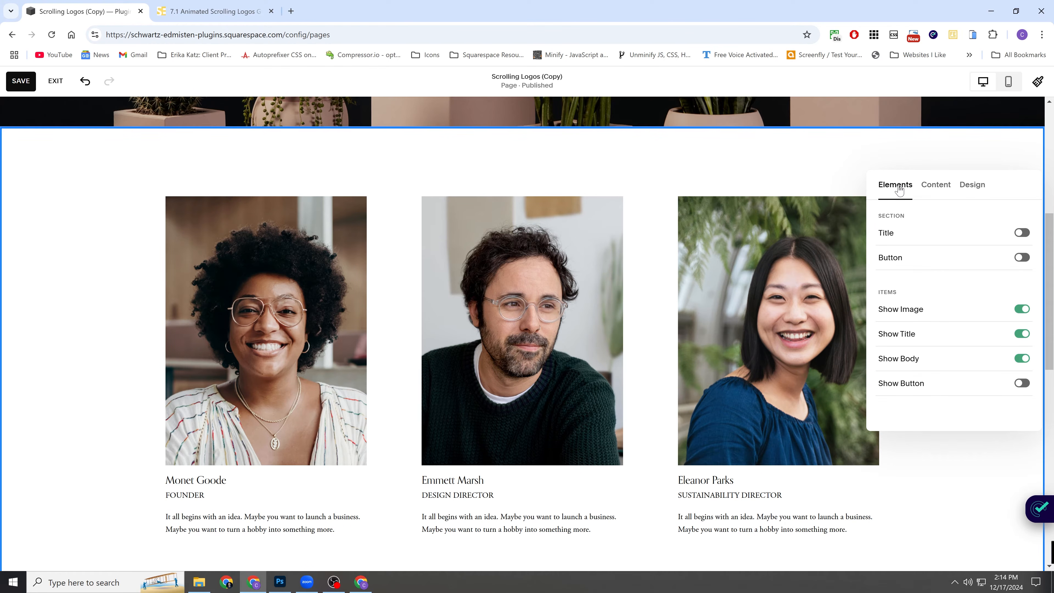
click(910, 236)
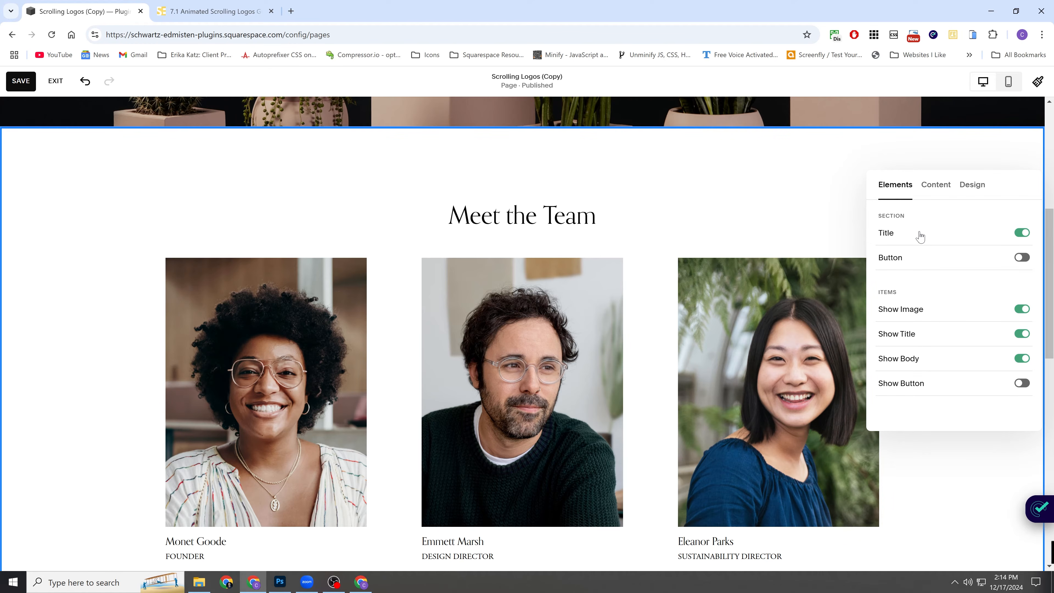
click(918, 335)
click(926, 359)
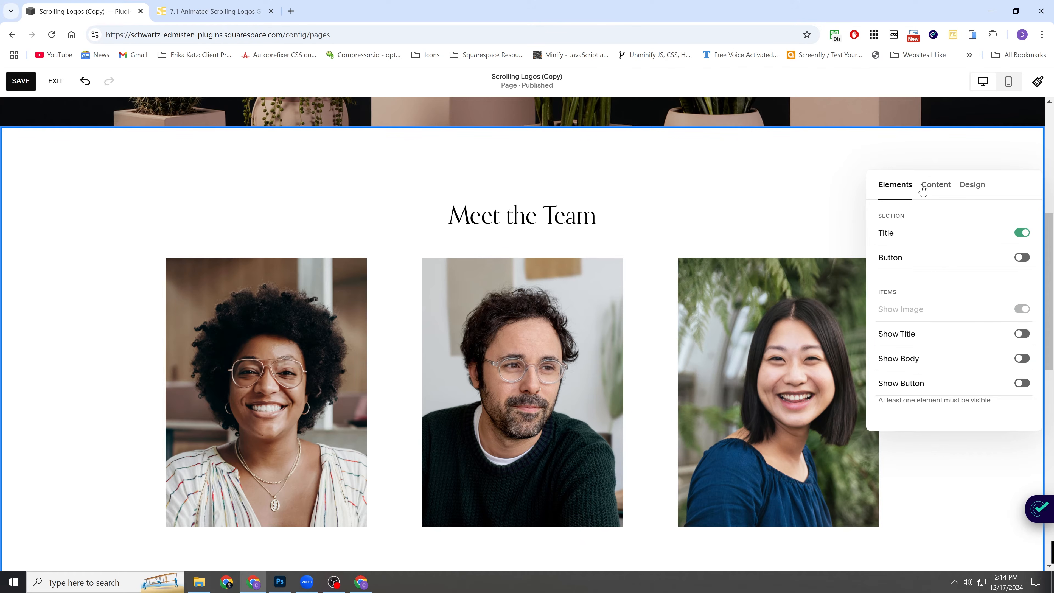
Delete all three placeholder portrait items from the section's content.
click(940, 190)
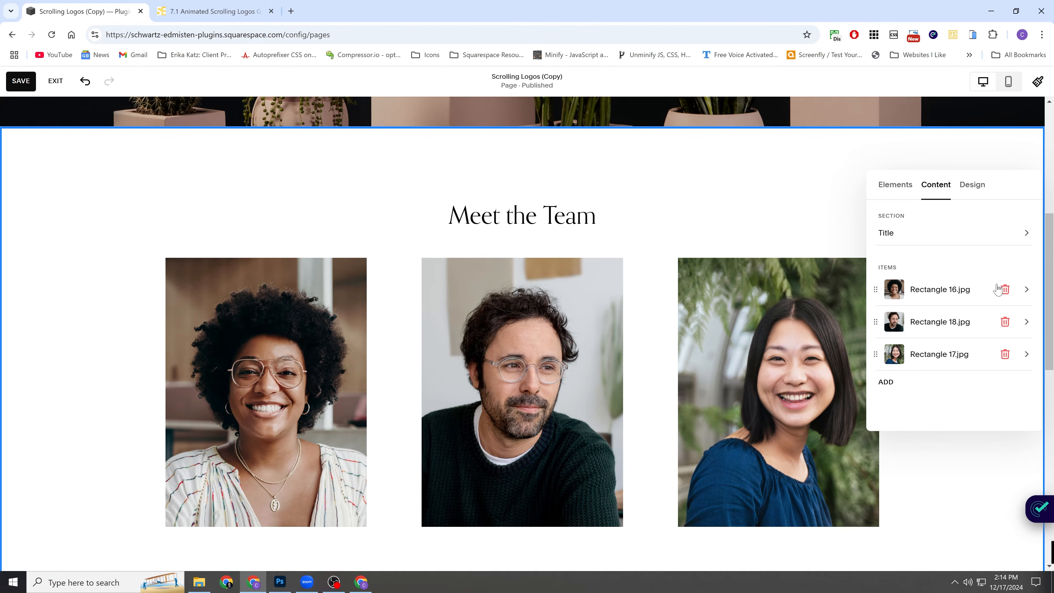
click(1005, 289)
click(1004, 289)
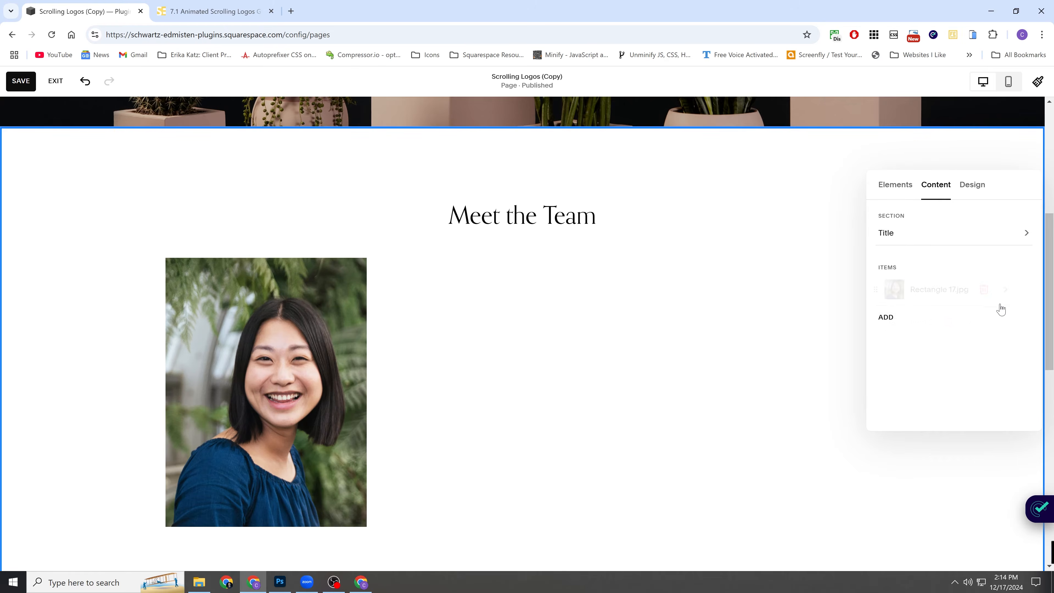
click(1004, 289)
Examine the section title's text and alignment settings, and return to the section's content list.
click(918, 155)
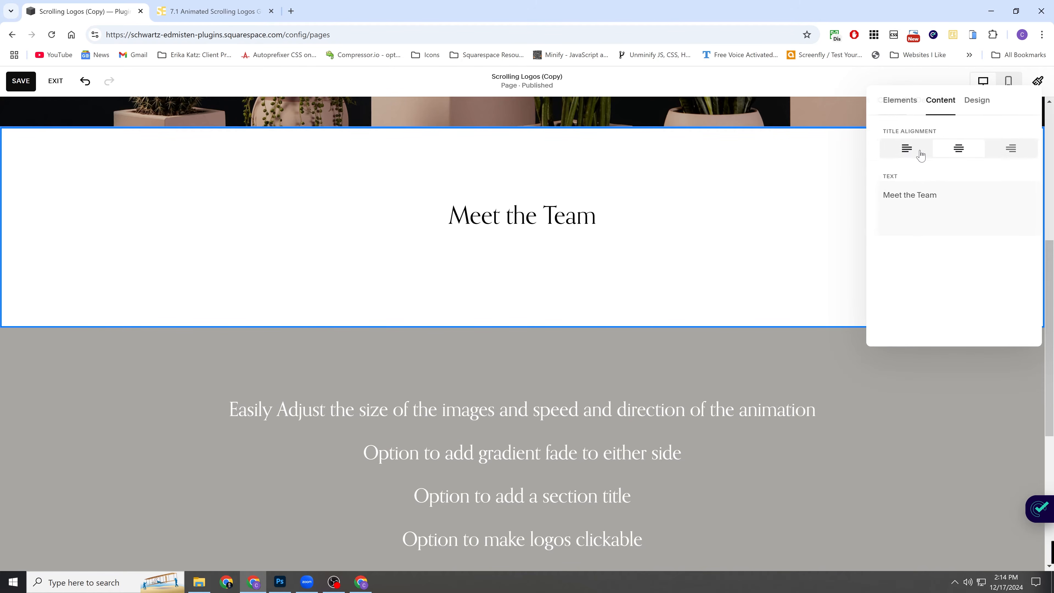
drag(938, 195, 866, 203)
click(941, 194)
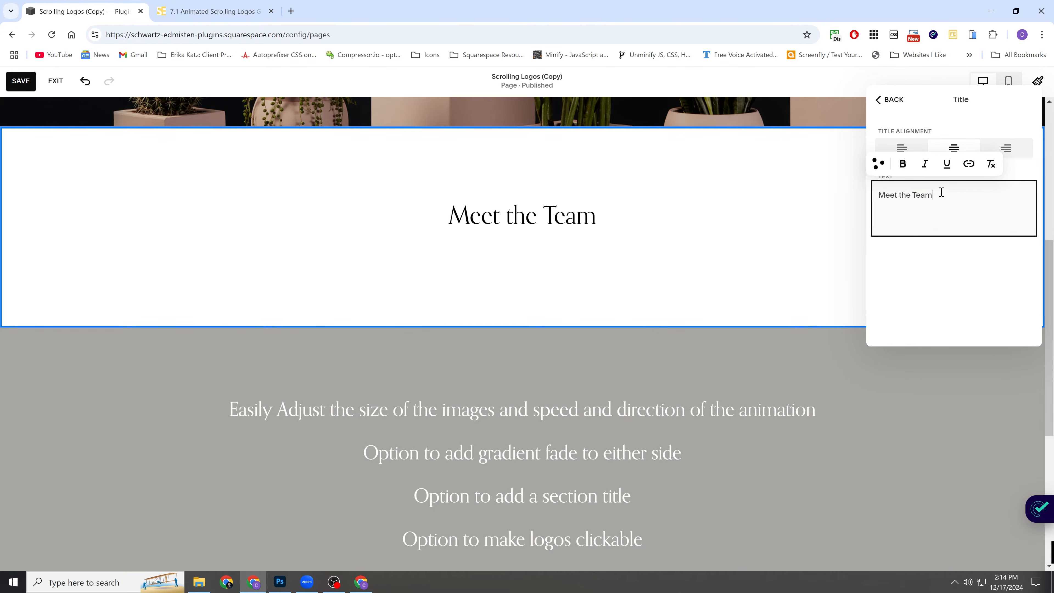
click(889, 102)
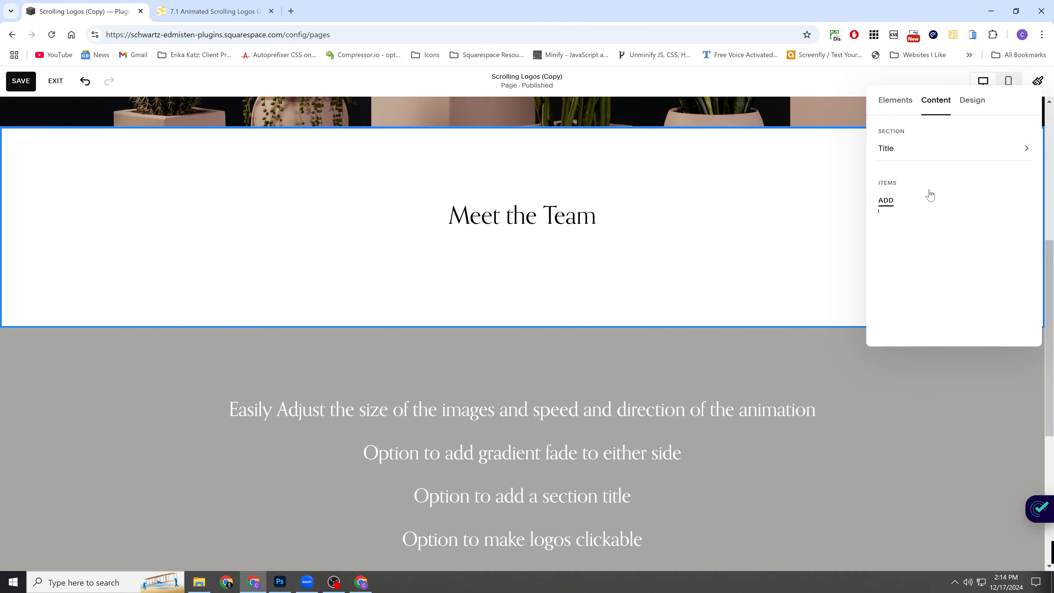
Add a new item to the section and give it the image Today final.png from the site's image library.
click(887, 201)
click(948, 210)
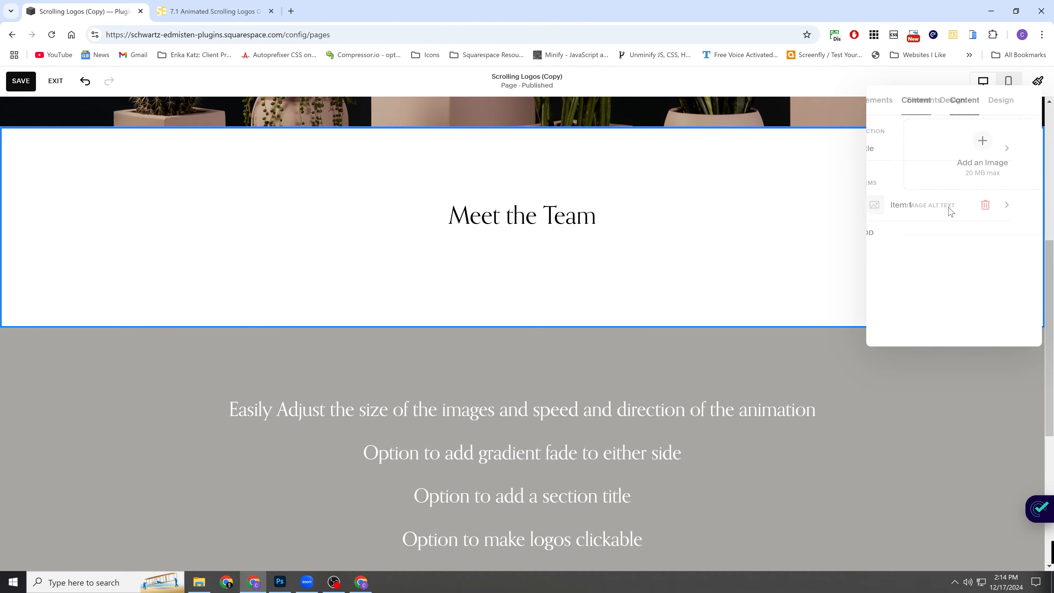
click(954, 142)
click(950, 192)
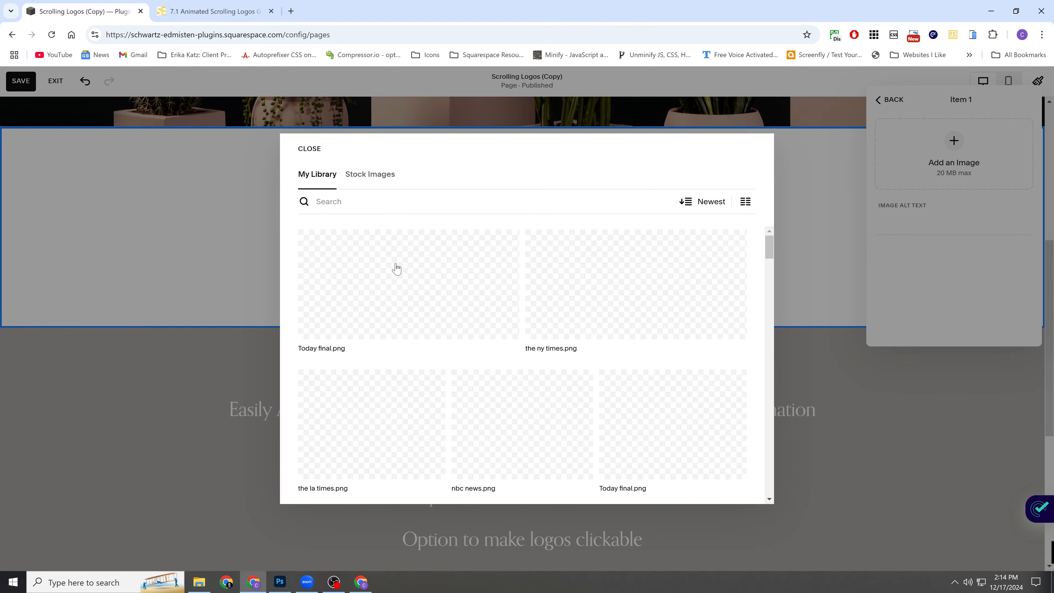
click(398, 291)
click(738, 487)
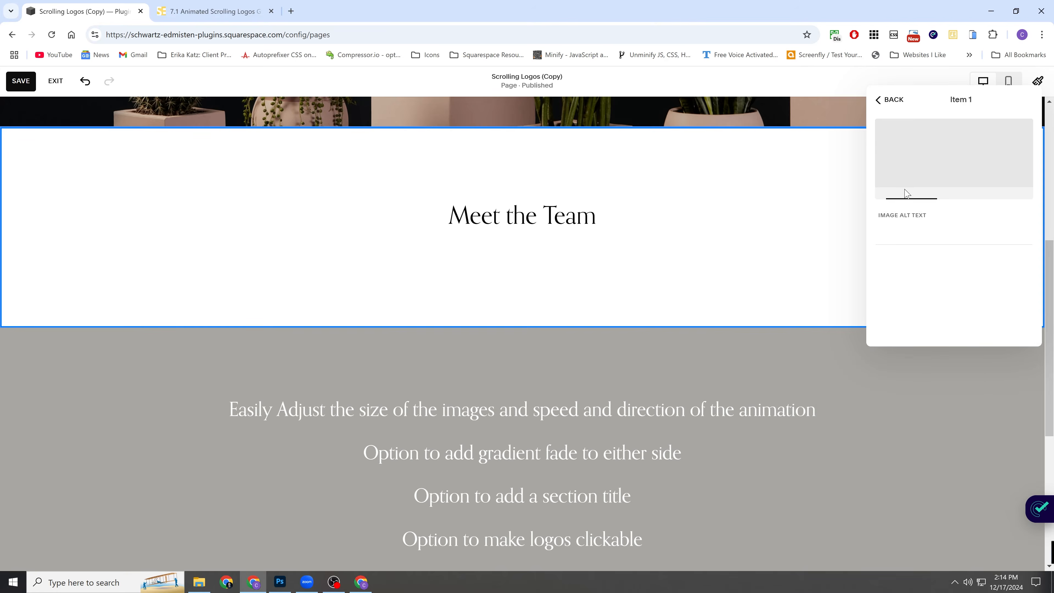
Add a second item to the section and give it the image the ny times.png from the site's image library.
click(887, 142)
click(892, 305)
click(922, 282)
click(947, 202)
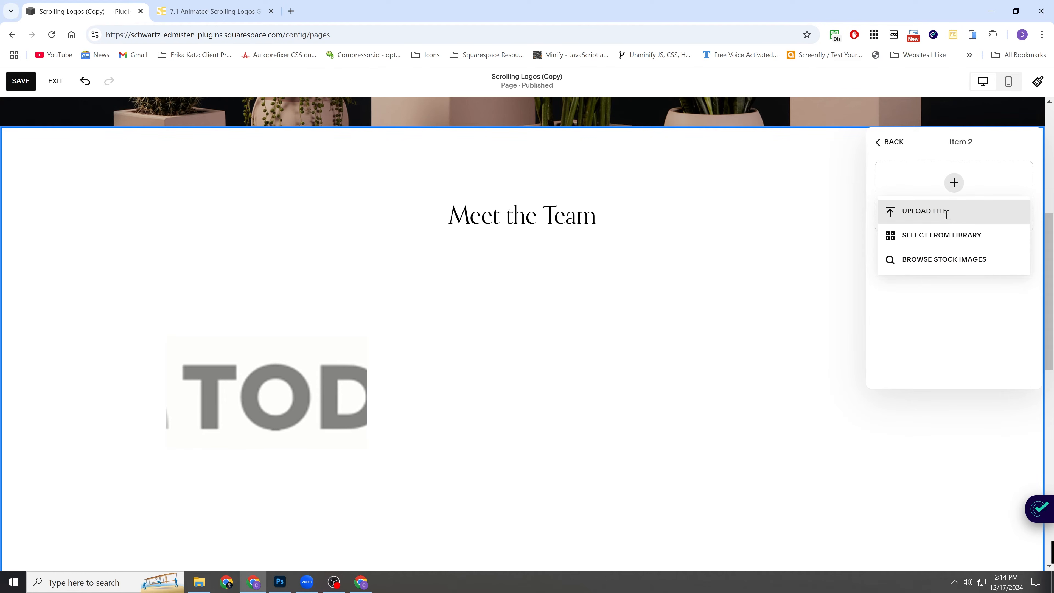
click(947, 235)
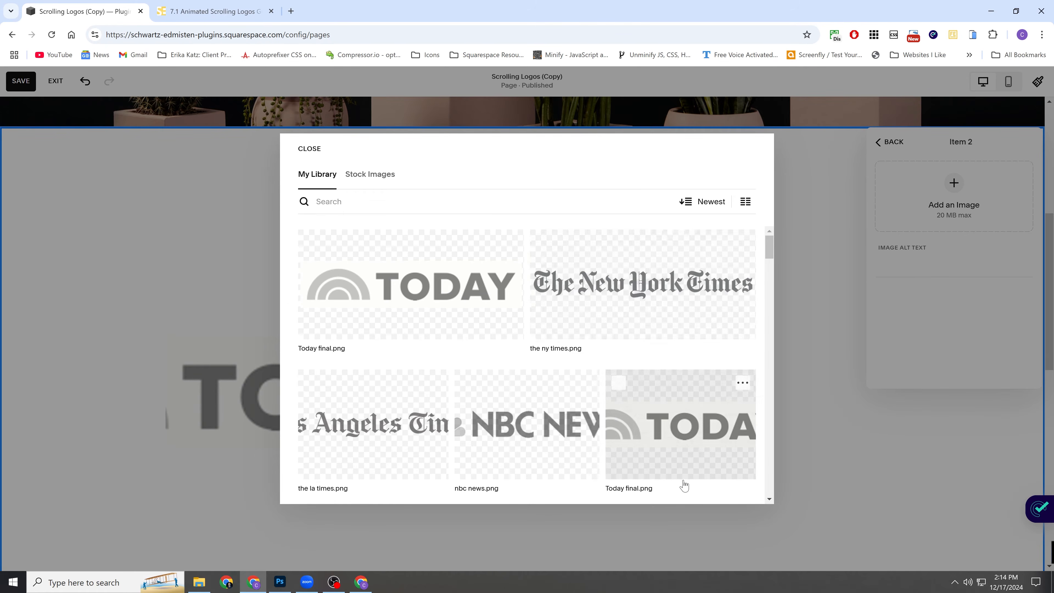
click(738, 486)
Add two more items to the section with the library images nbc news.png and the la times.png.
click(890, 142)
click(887, 307)
click(921, 313)
click(950, 197)
click(935, 236)
click(527, 373)
click(738, 487)
click(893, 352)
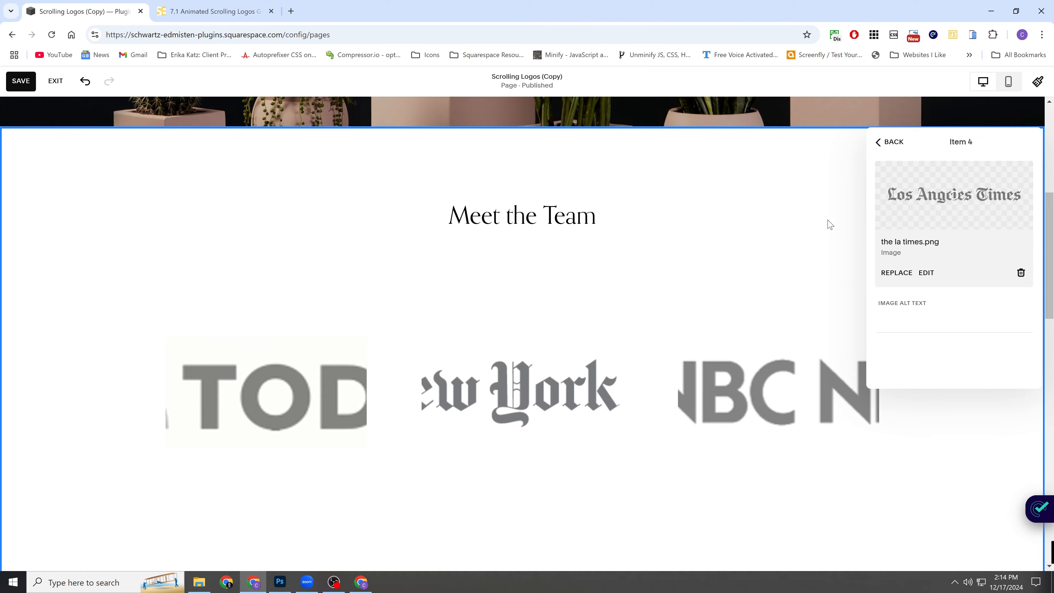
Review the four logo items in the section's content list and their images on the page.
scroll(634, 267, down, 4)
scroll(623, 269, up, 3)
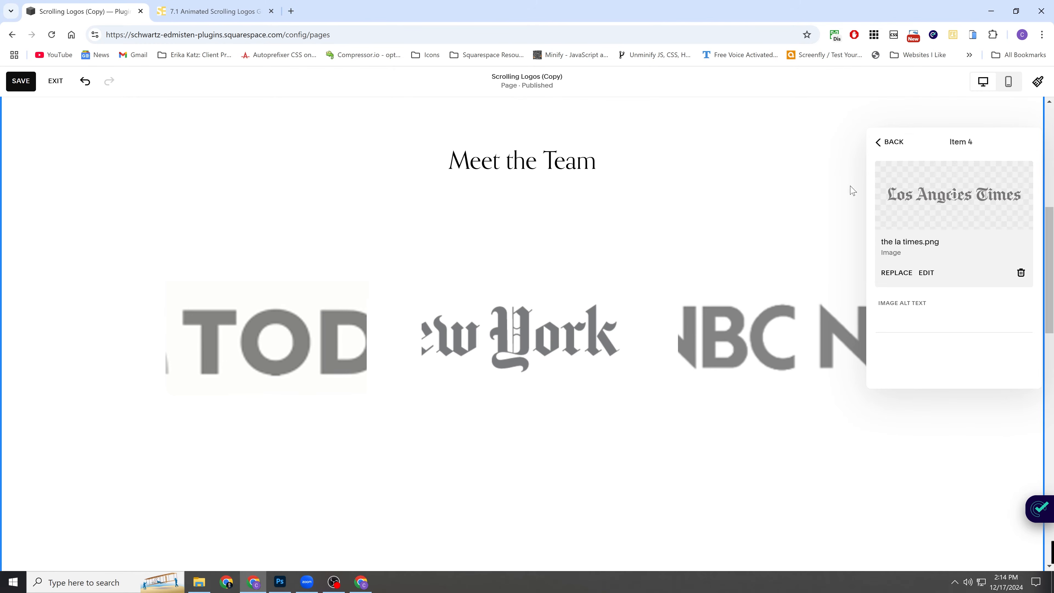
click(889, 142)
scroll(696, 249, down, 1)
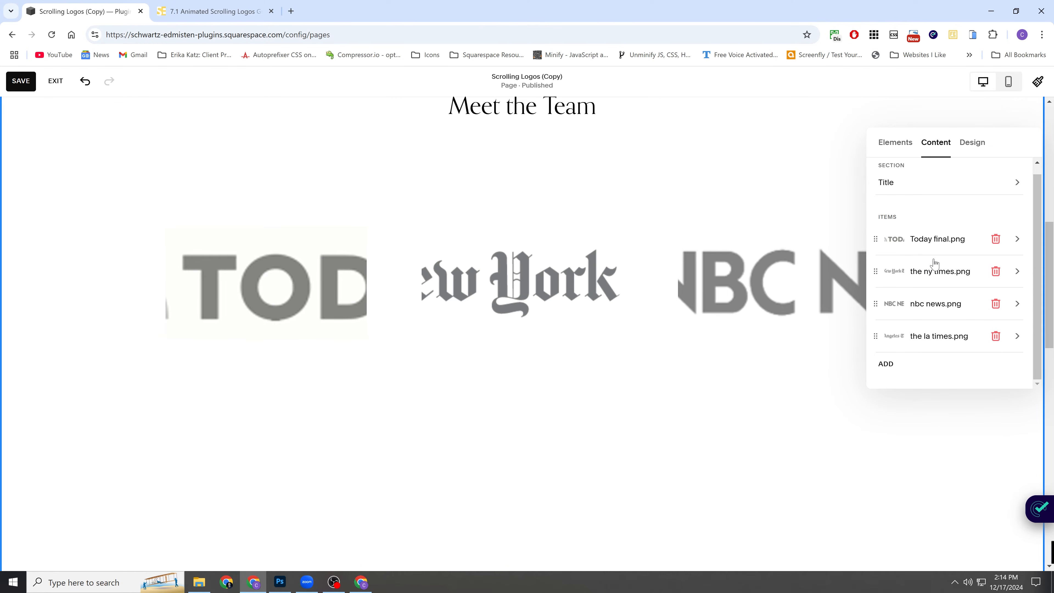
scroll(370, 289, down, 1)
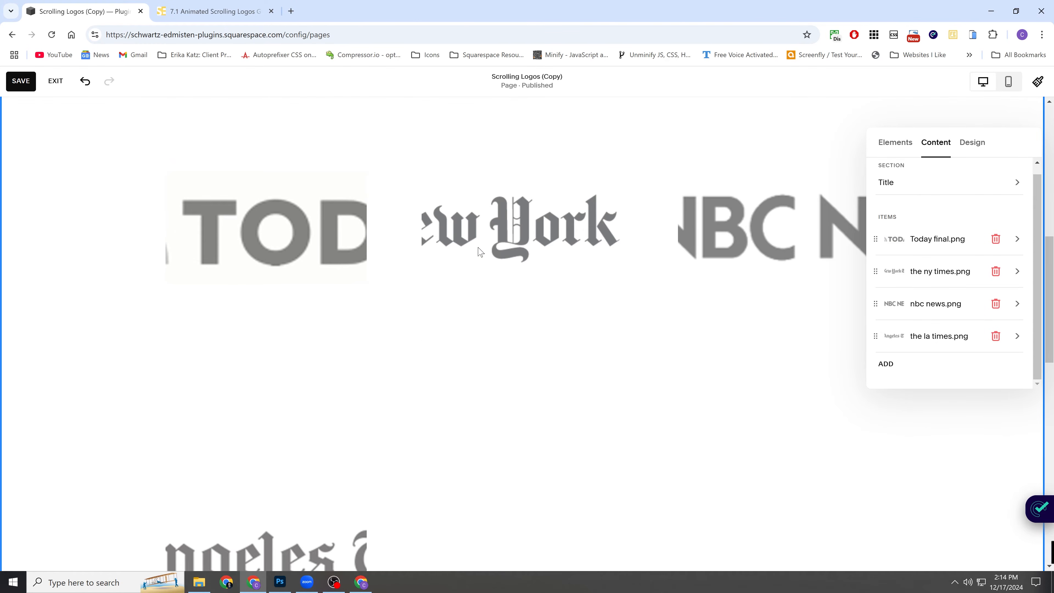
scroll(659, 266, up, 1)
scroll(913, 274, up, 1)
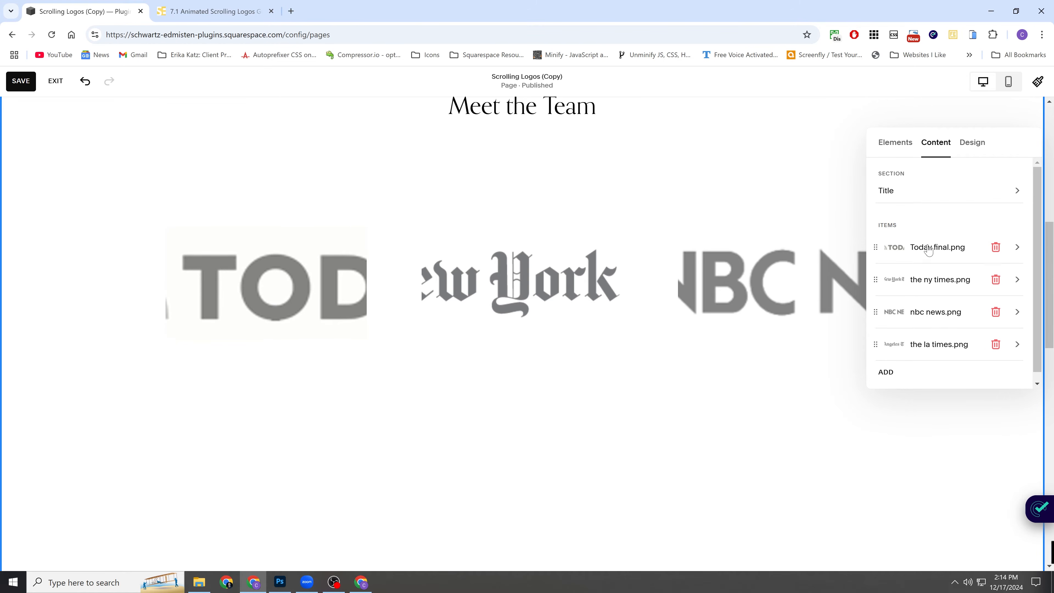
scroll(921, 306, down, 1)
scroll(918, 280, up, 1)
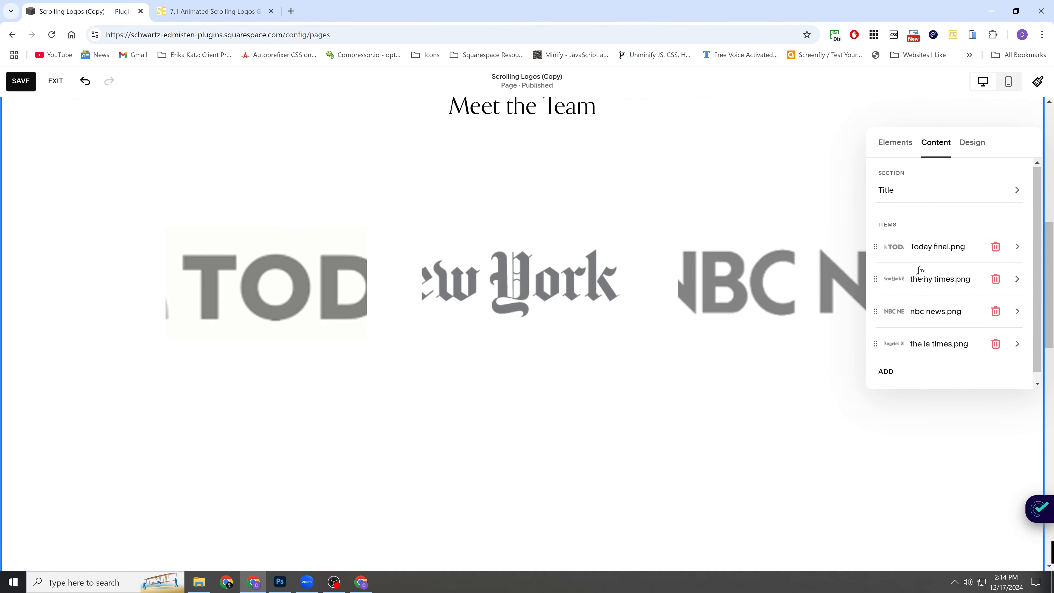
Try right alignment in the section's design settings and restore left alignment.
click(975, 145)
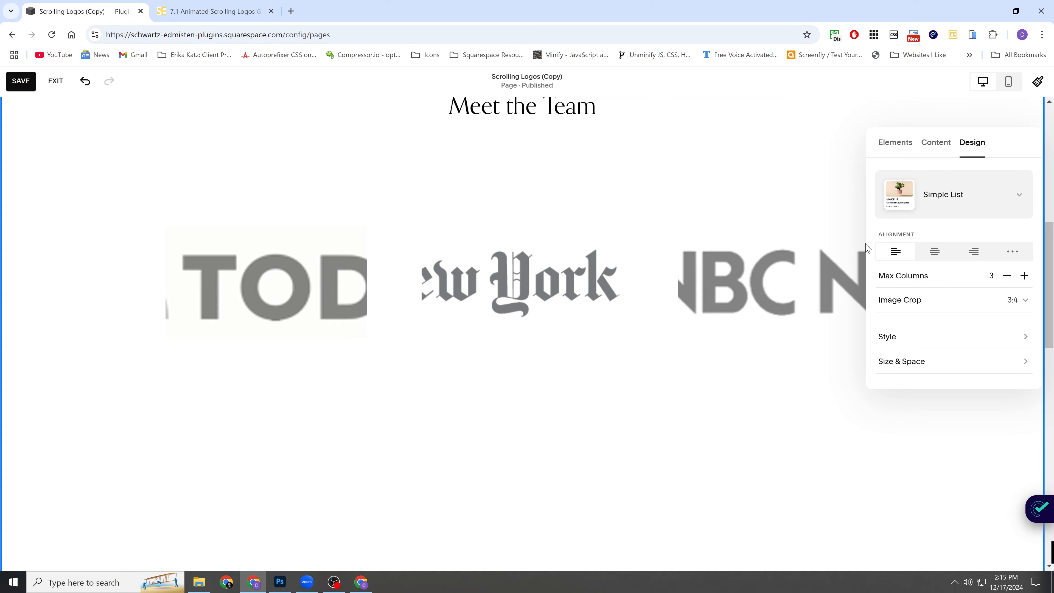
click(974, 255)
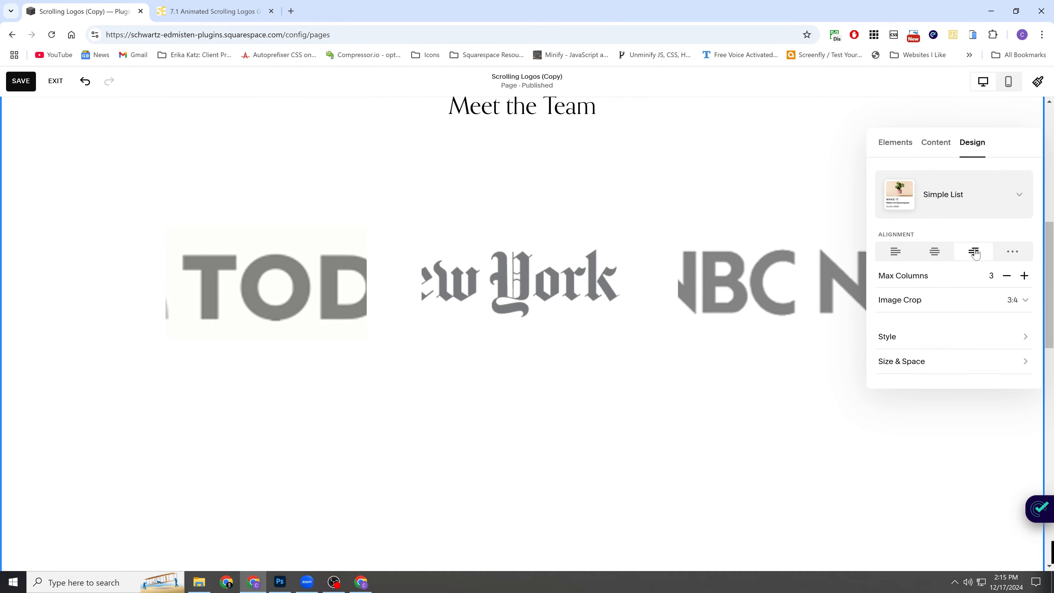
click(896, 251)
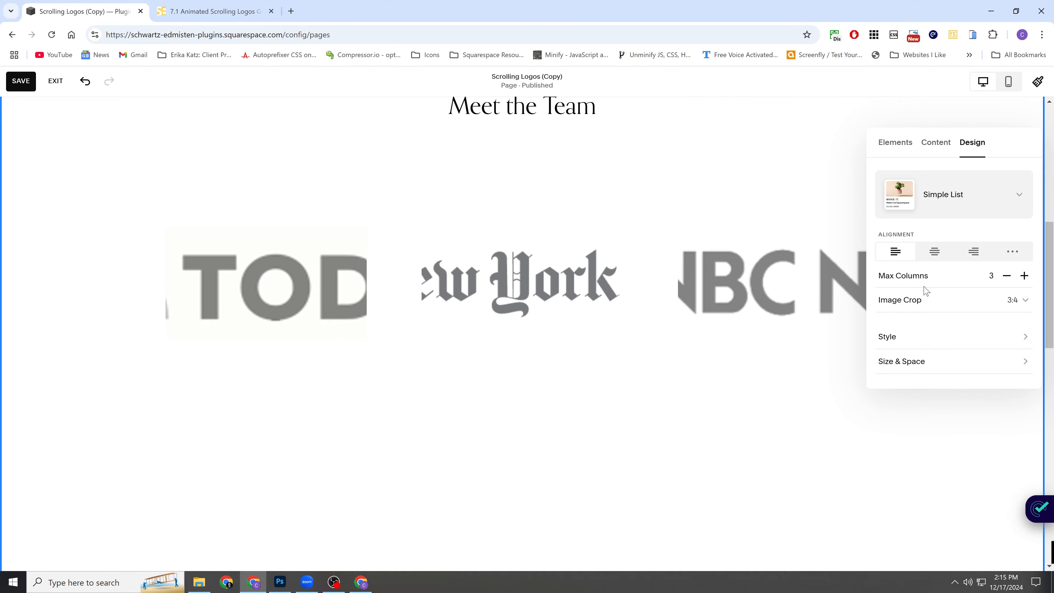
Try maximum column counts of 6 and 1 for the logo items, and restore the count to 3.
click(1025, 276)
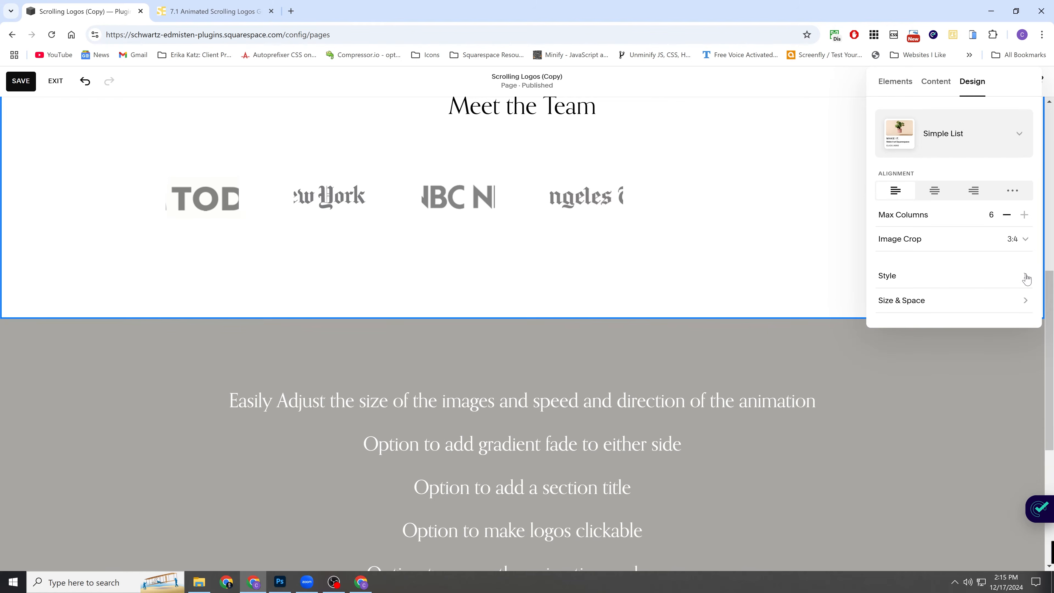
click(1006, 216)
click(1007, 215)
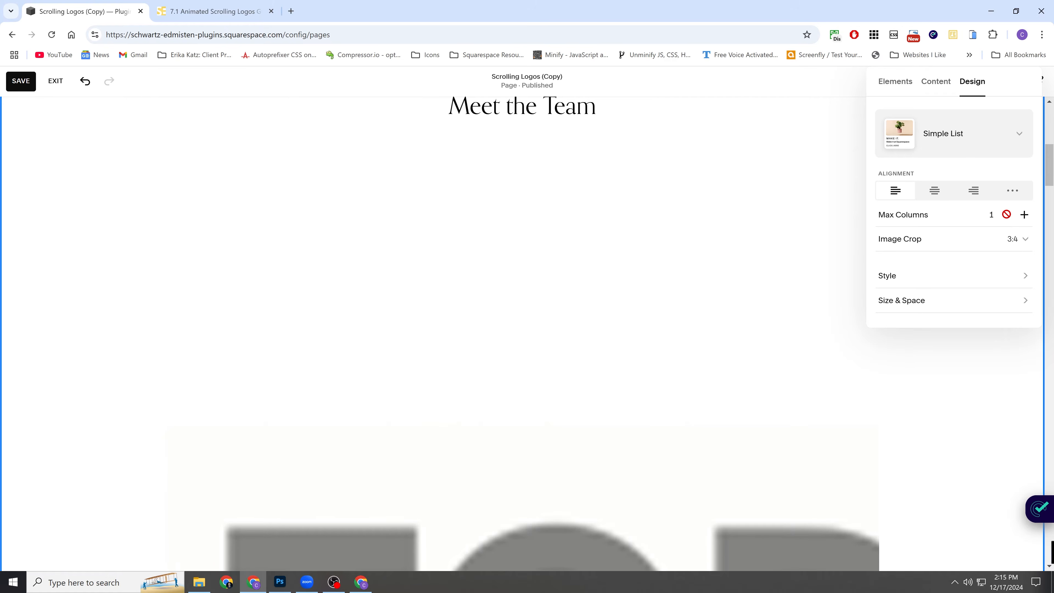
click(1024, 215)
click(1024, 216)
click(1024, 215)
click(1007, 215)
click(1007, 215)
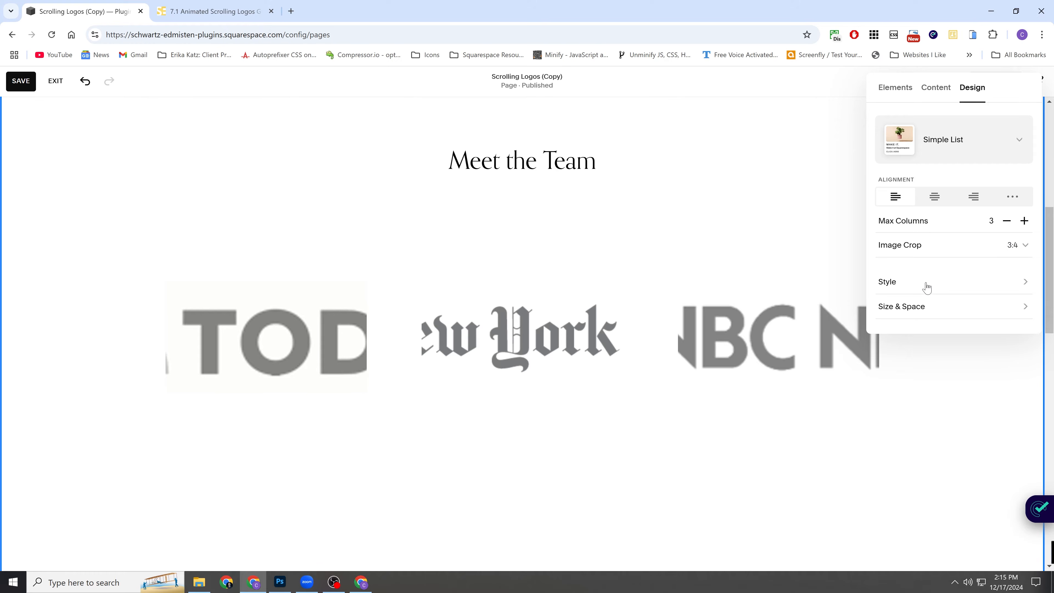
Set the section's layout width to Full and the space between items to L.
click(935, 308)
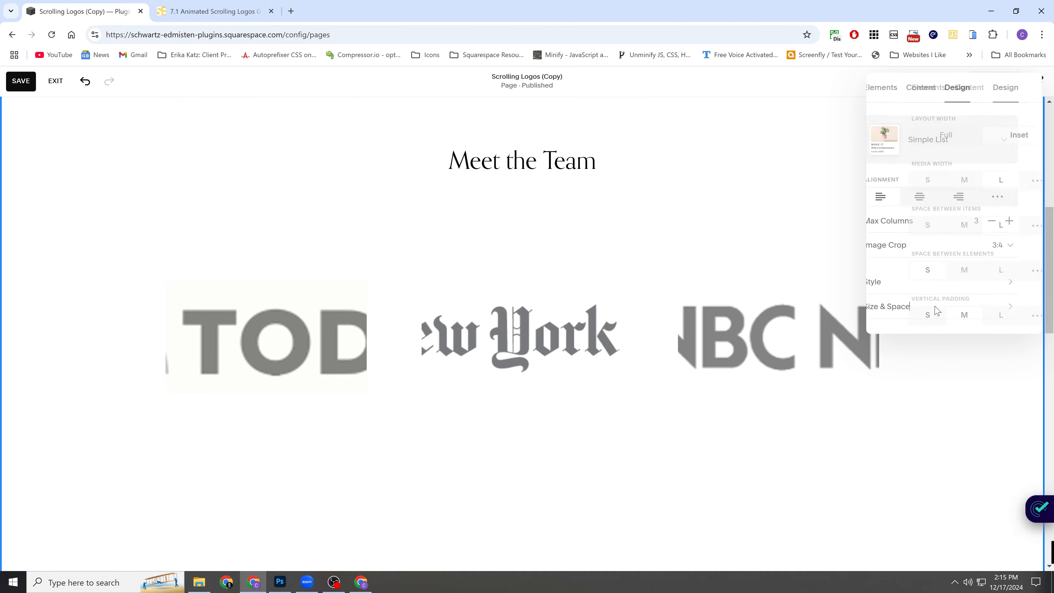
click(915, 136)
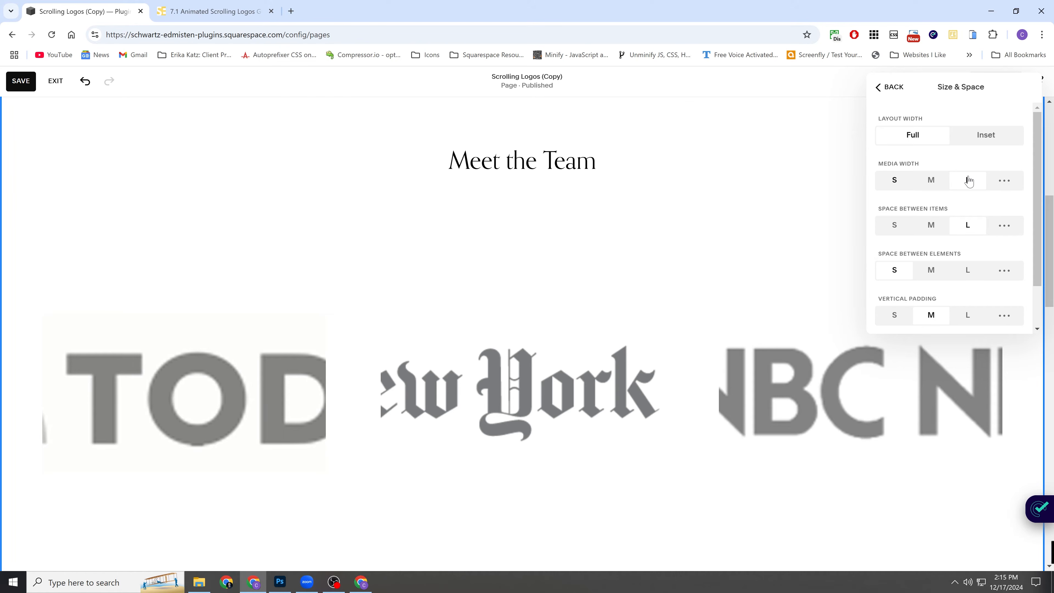
scroll(972, 225, down, 2)
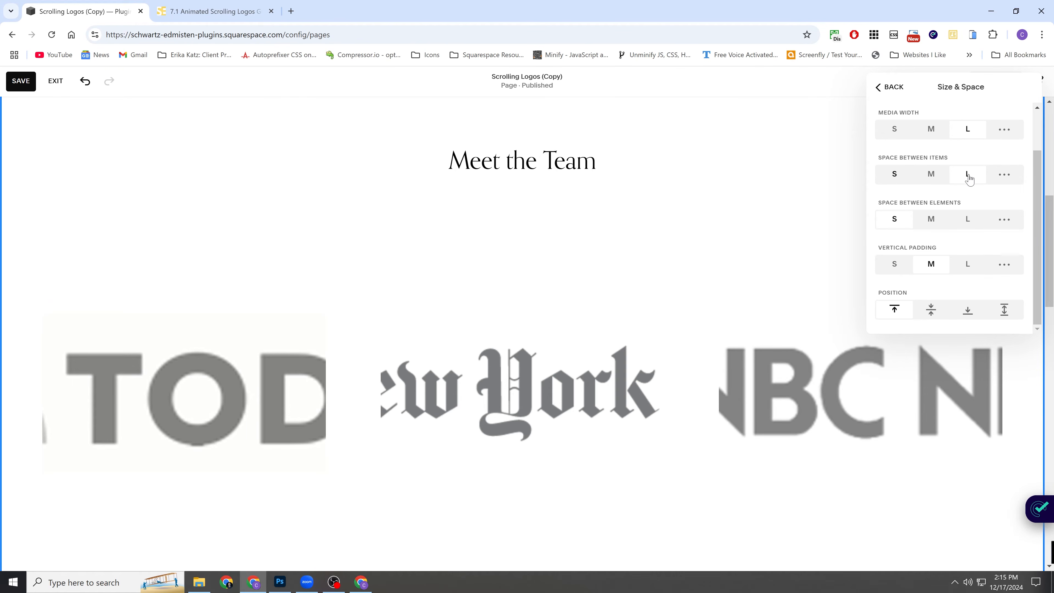
click(969, 177)
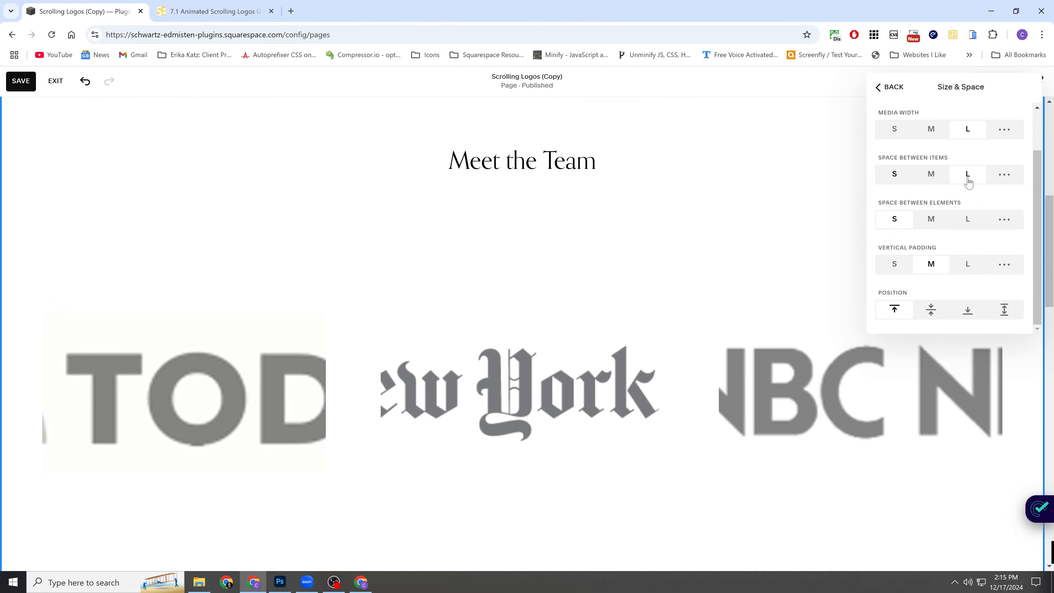
Customize the space between elements by setting the space below the section title to 91px.
click(1006, 223)
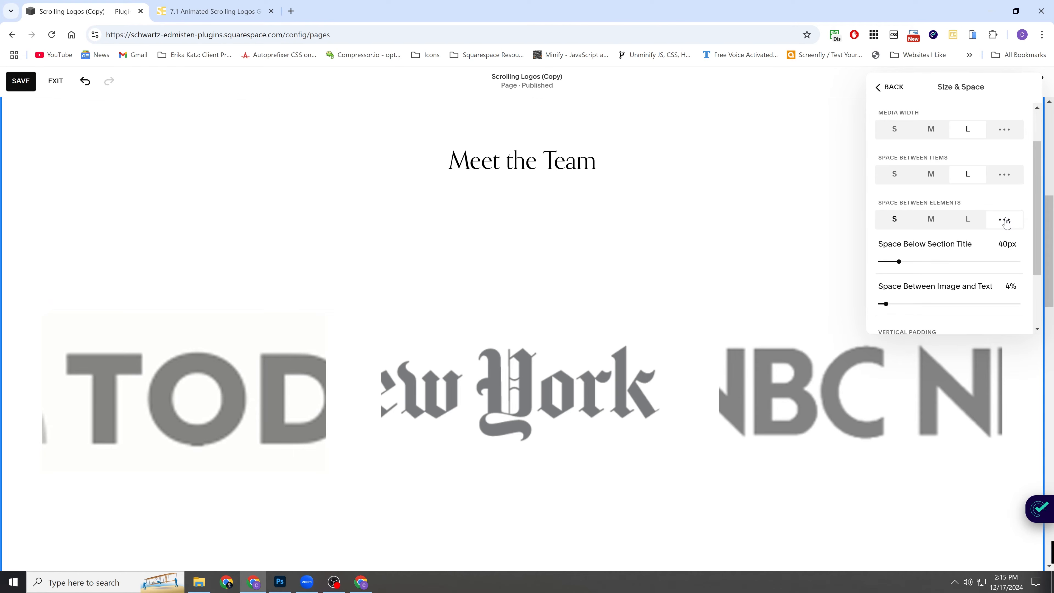
scroll(1006, 220, down, 2)
drag(1006, 190, 997, 192)
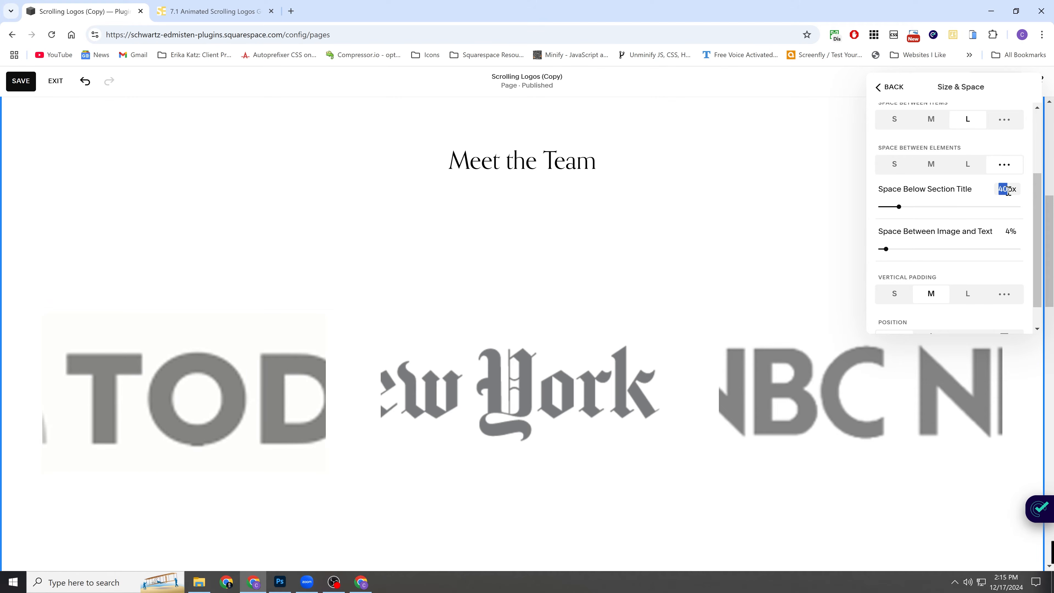
text(91)
click(892, 87)
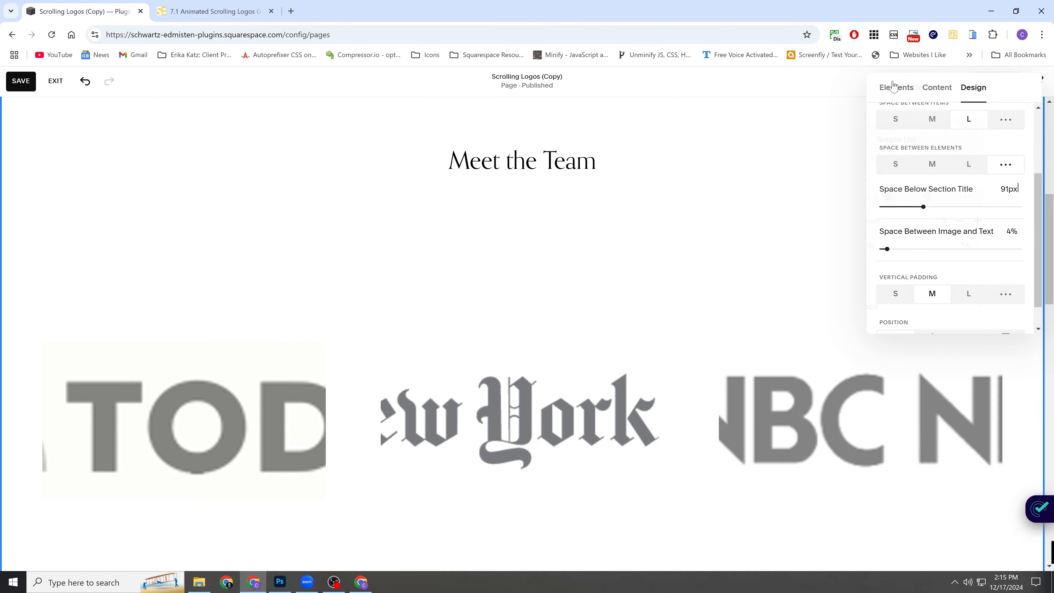
Set the section's space between image and text to 0% and its vertical padding to S.
click(892, 92)
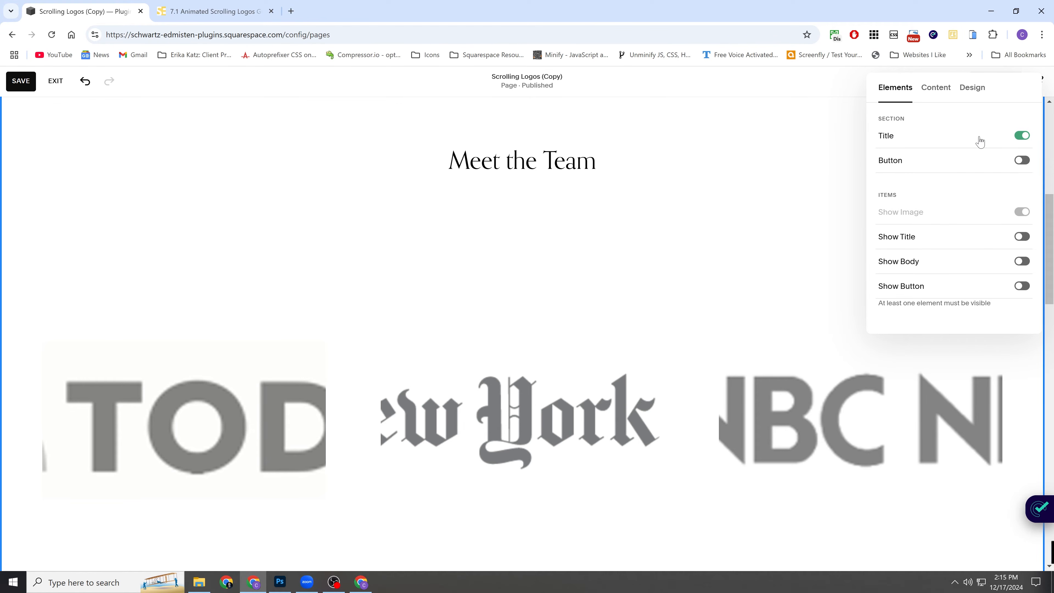
click(979, 89)
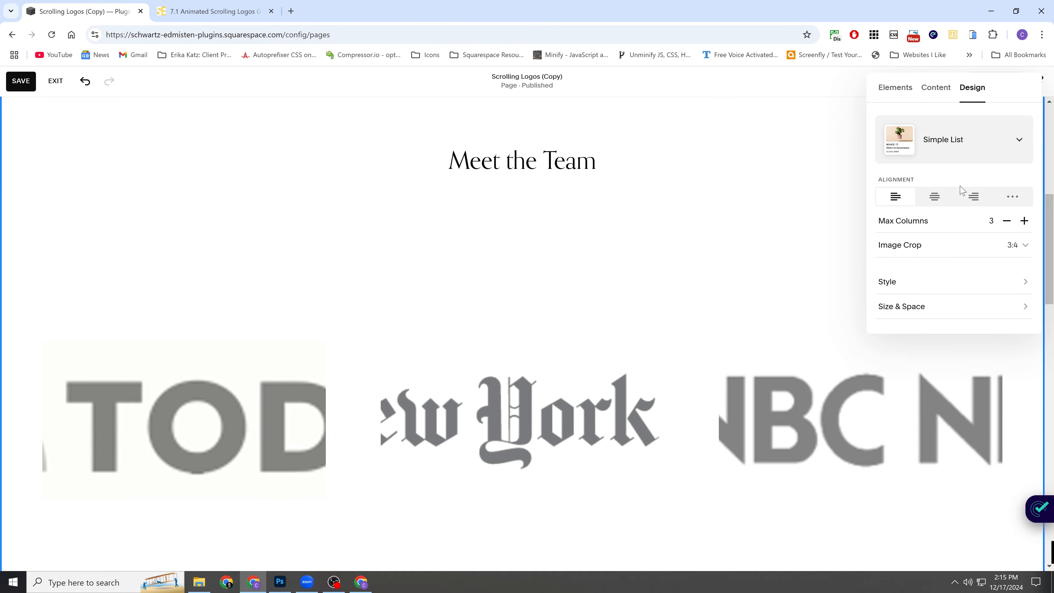
click(950, 307)
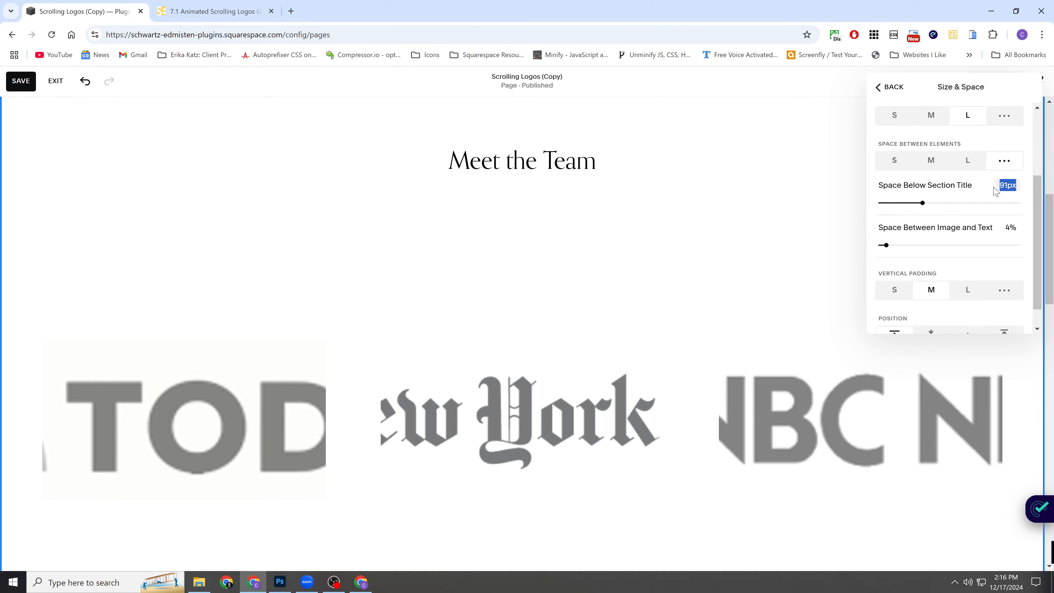
click(885, 246)
scroll(935, 235, down, 1)
click(895, 265)
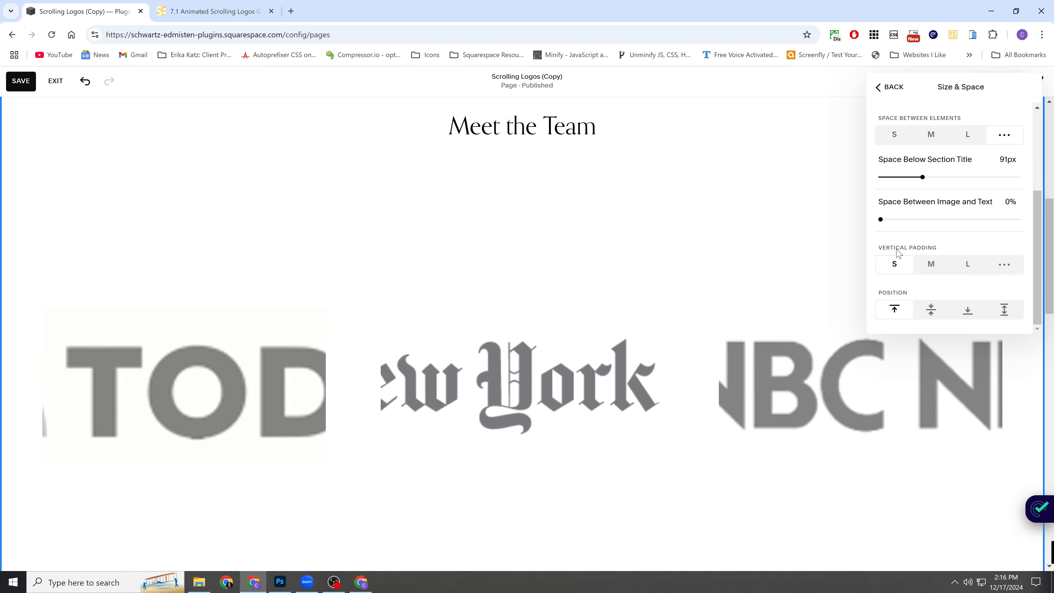
Review the section's size and spacing settings, and save the page while leaving edit mode.
scroll(737, 245, down, 1)
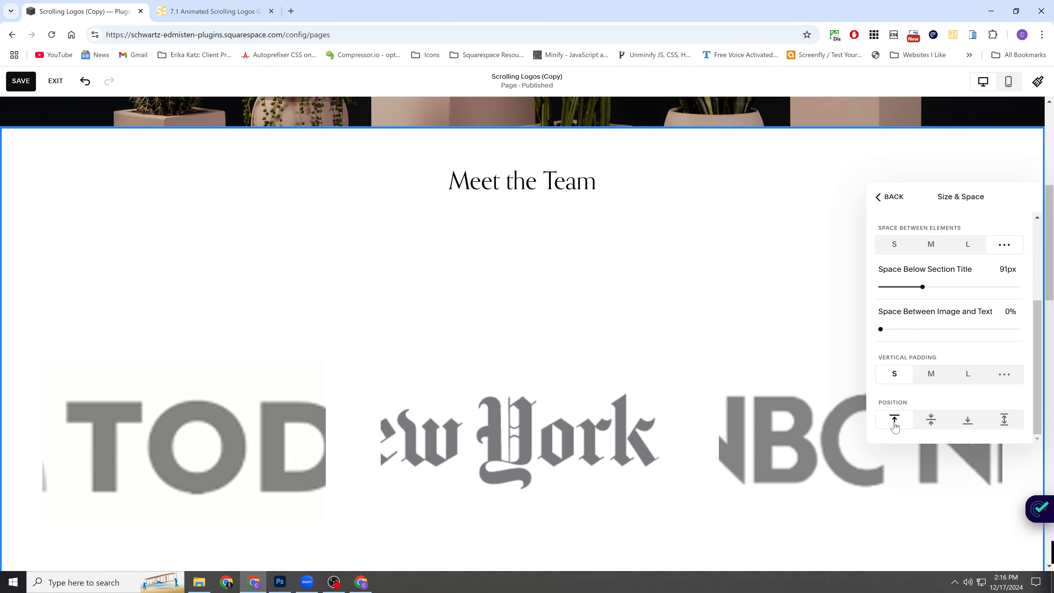
scroll(948, 332, up, 5)
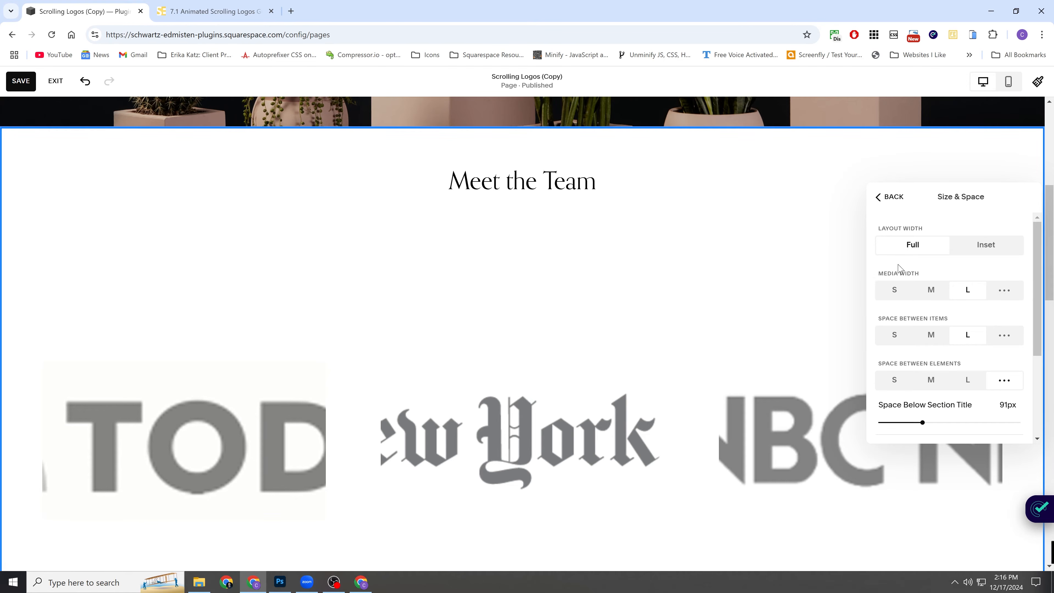
scroll(971, 301, down, 3)
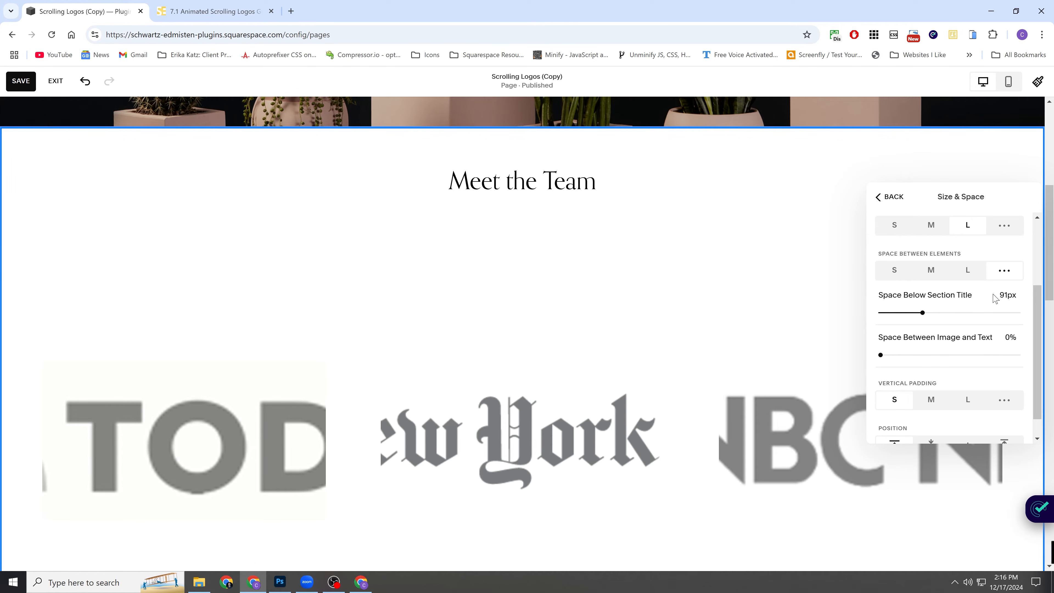
double_click(1016, 297)
drag(1016, 296, 1005, 296)
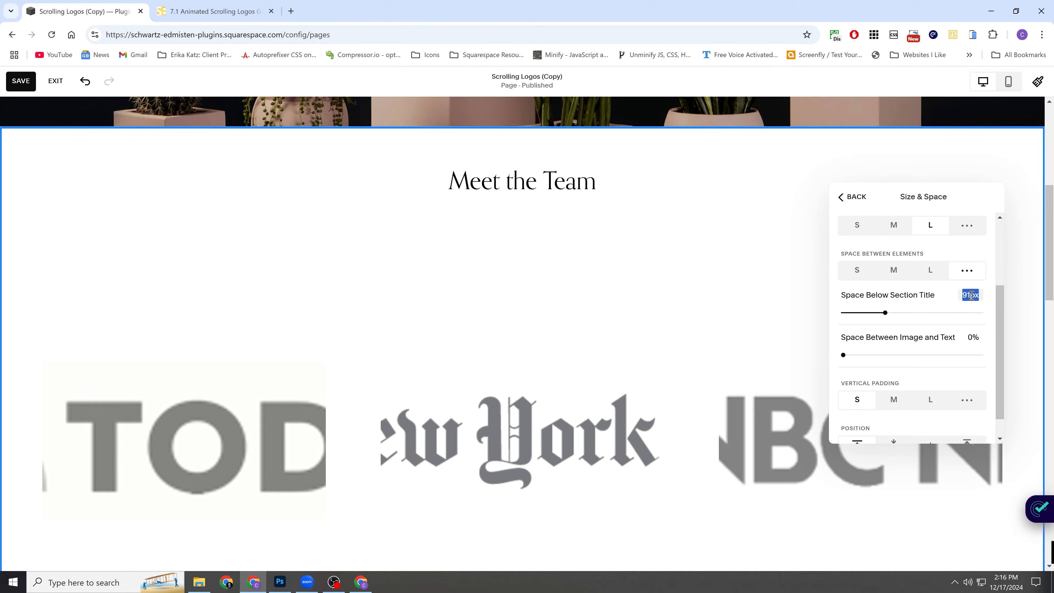
click(652, 268)
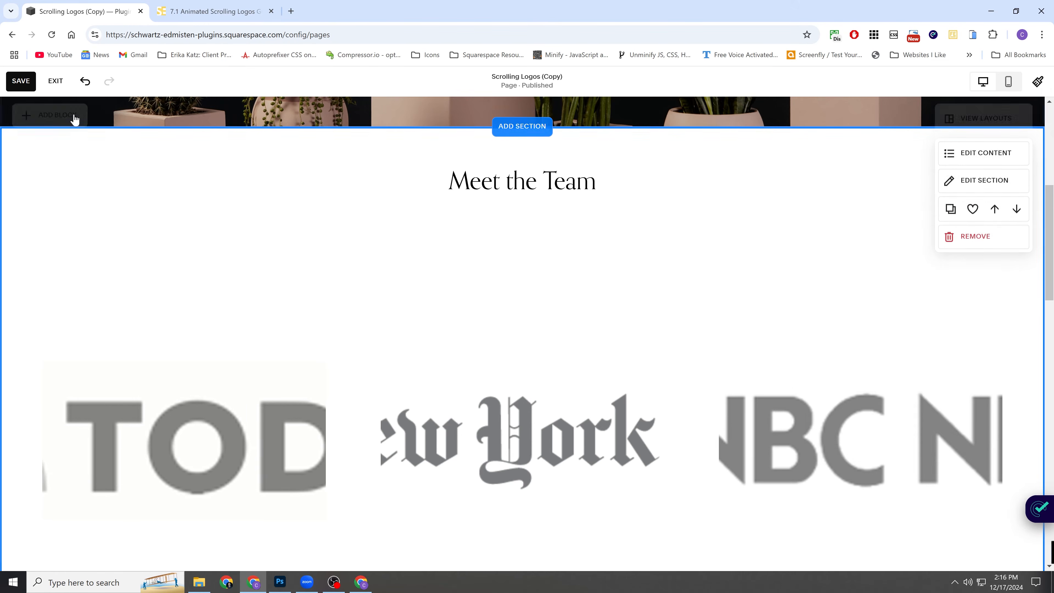
click(20, 80)
click(55, 81)
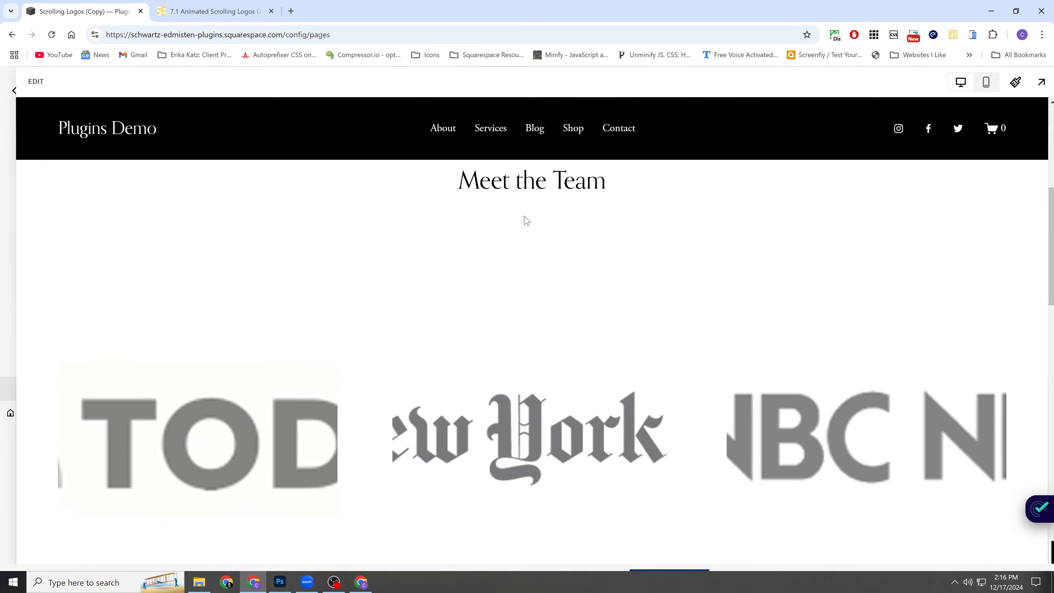
Examine the animated logo strip in the Meet the Team section of the saved page.
scroll(605, 224, down, 6)
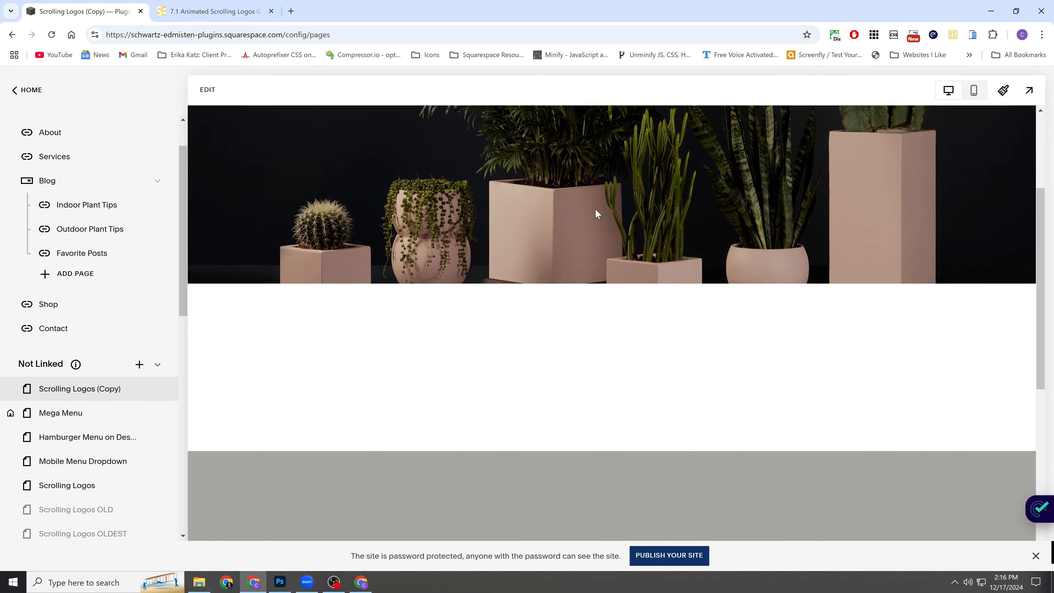
scroll(599, 236, down, 1)
scroll(604, 271, up, 1)
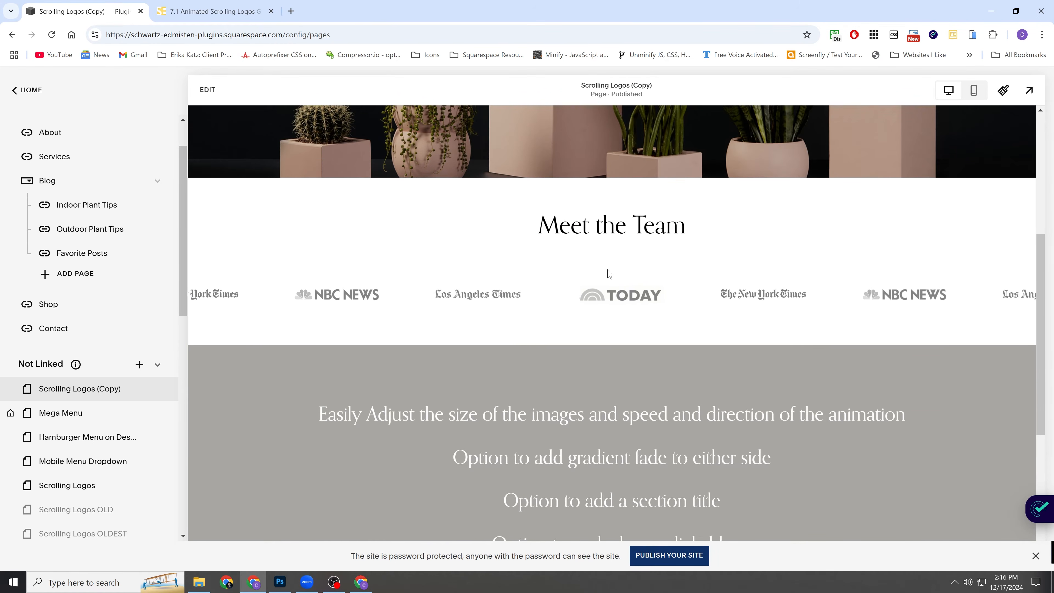
scroll(451, 267, up, 1)
scroll(371, 220, down, 1)
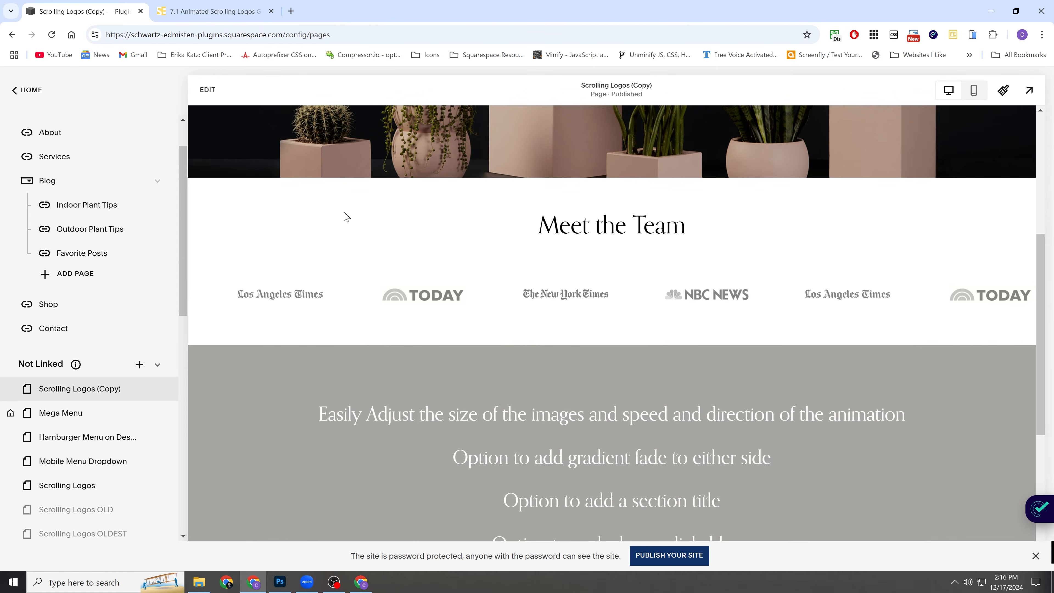
scroll(343, 216, down, 1)
Try right alignment in the Meet the Team section's design settings, and set the alignment back to left.
click(207, 89)
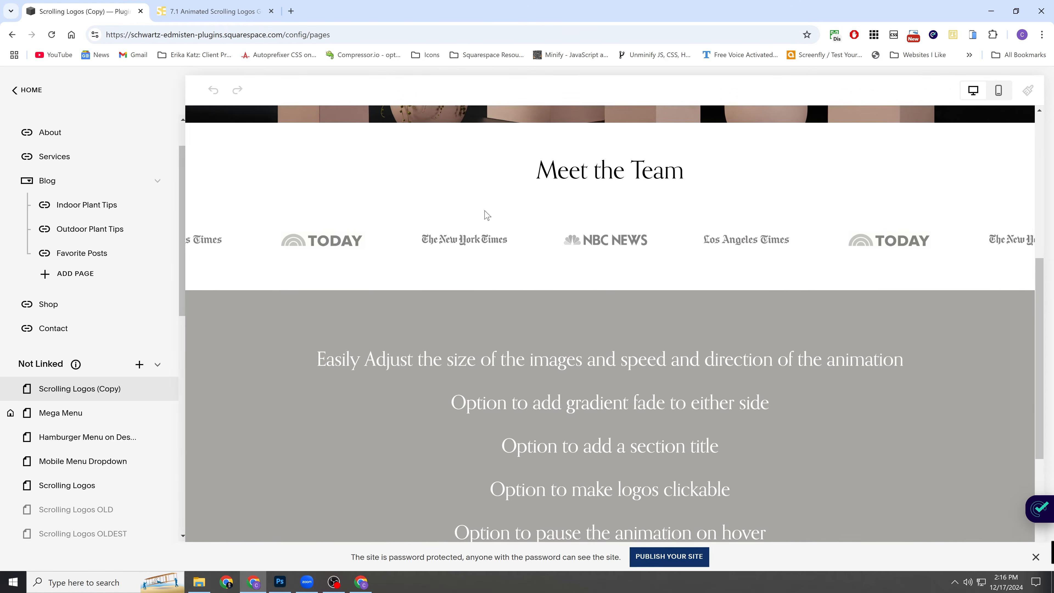
scroll(748, 226, down, 1)
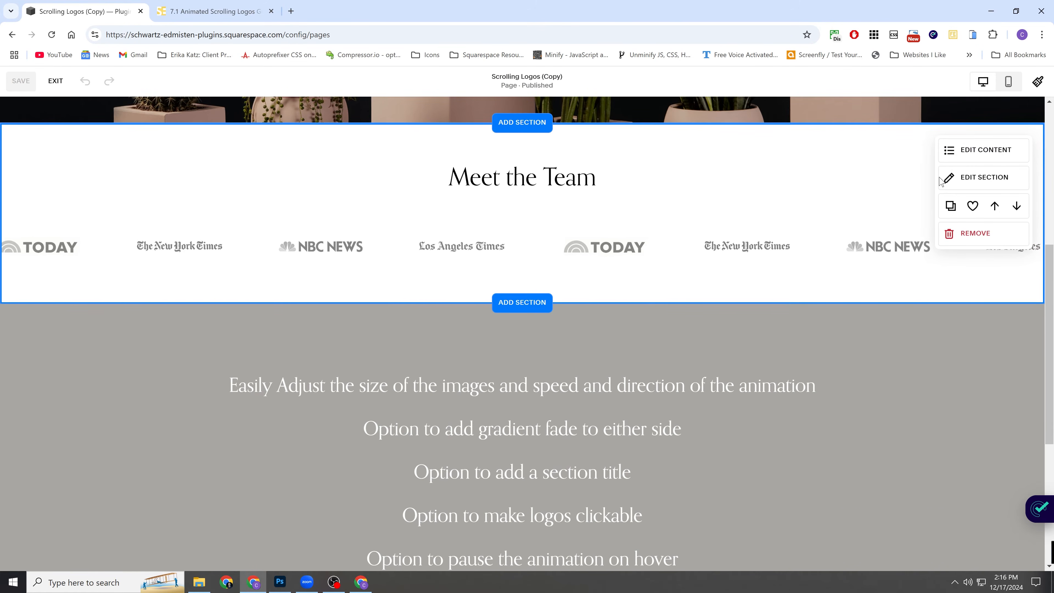
click(958, 148)
click(972, 128)
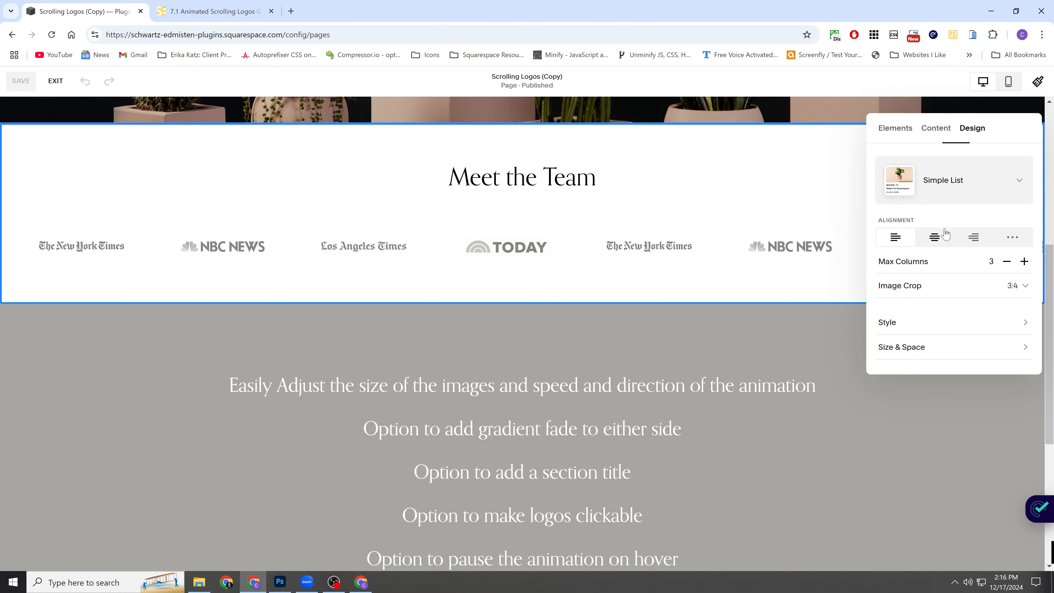
click(973, 237)
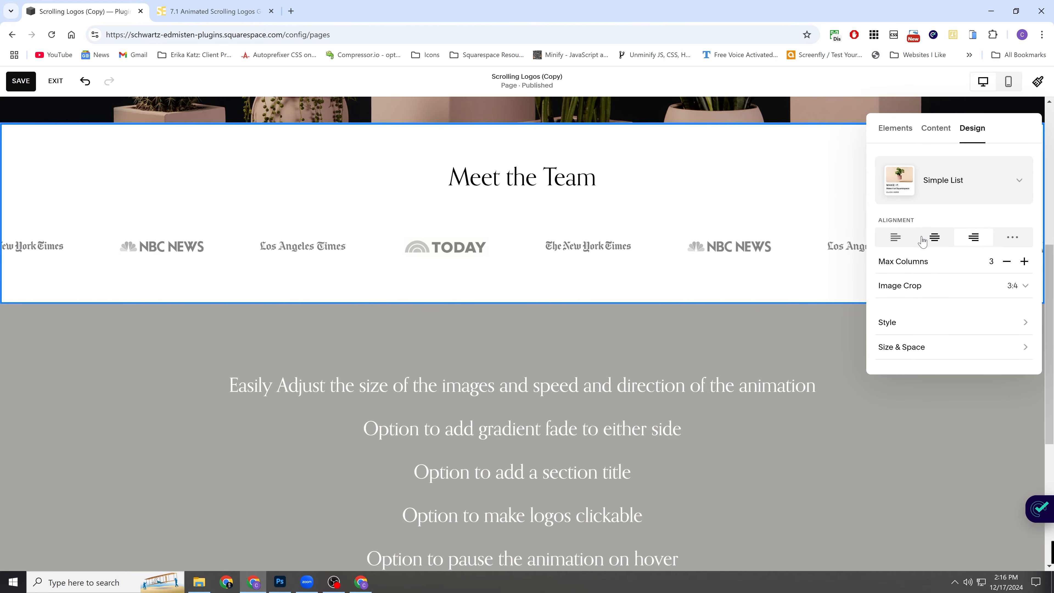
click(903, 238)
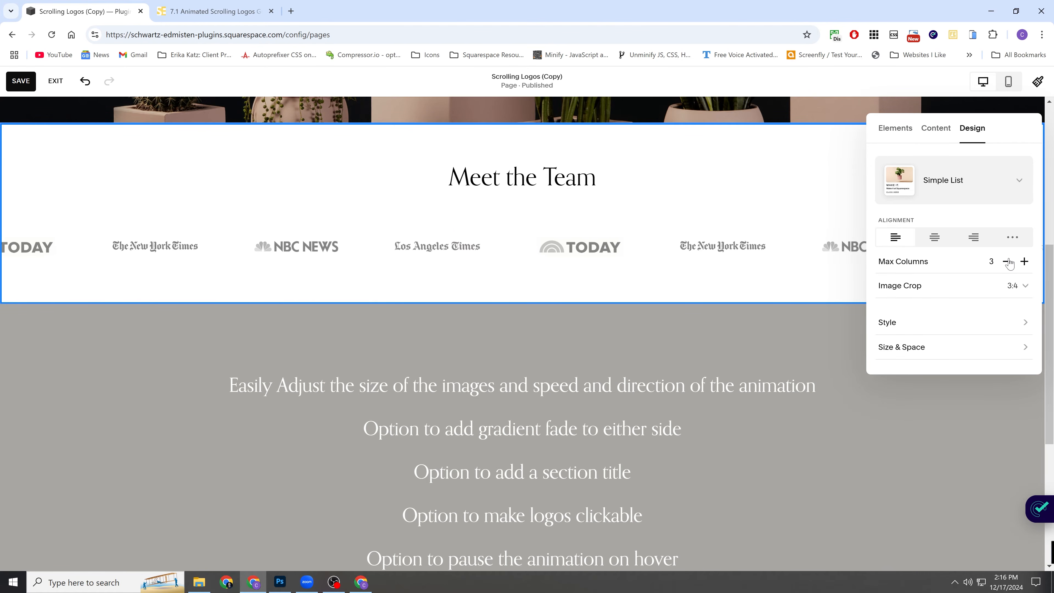
Try 6 and 1 as the section's max columns, set it back to 3, and save the page.
click(1025, 261)
click(1024, 262)
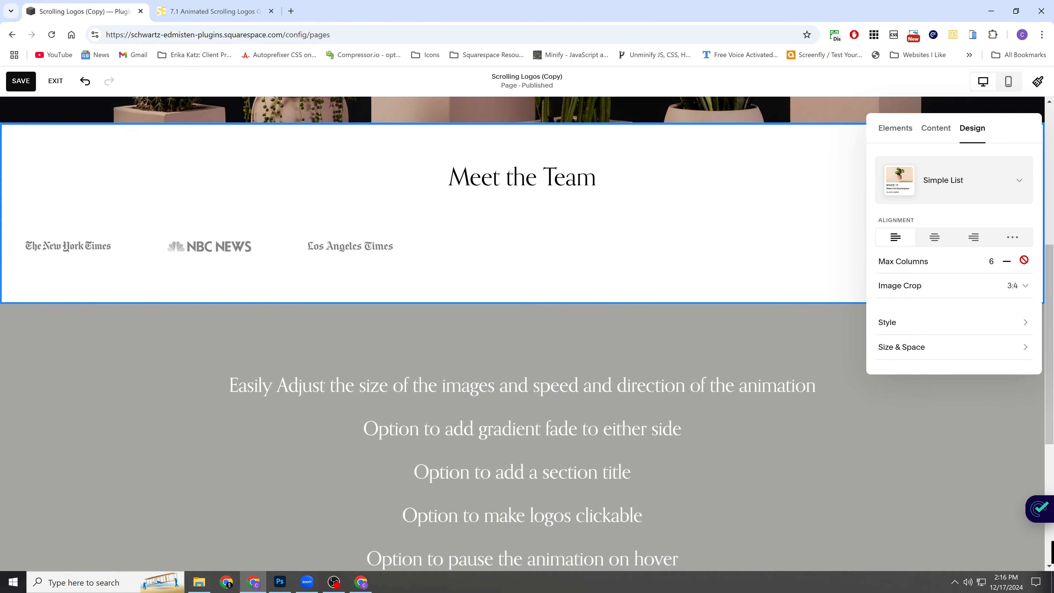
click(1005, 261)
click(1006, 261)
click(1005, 262)
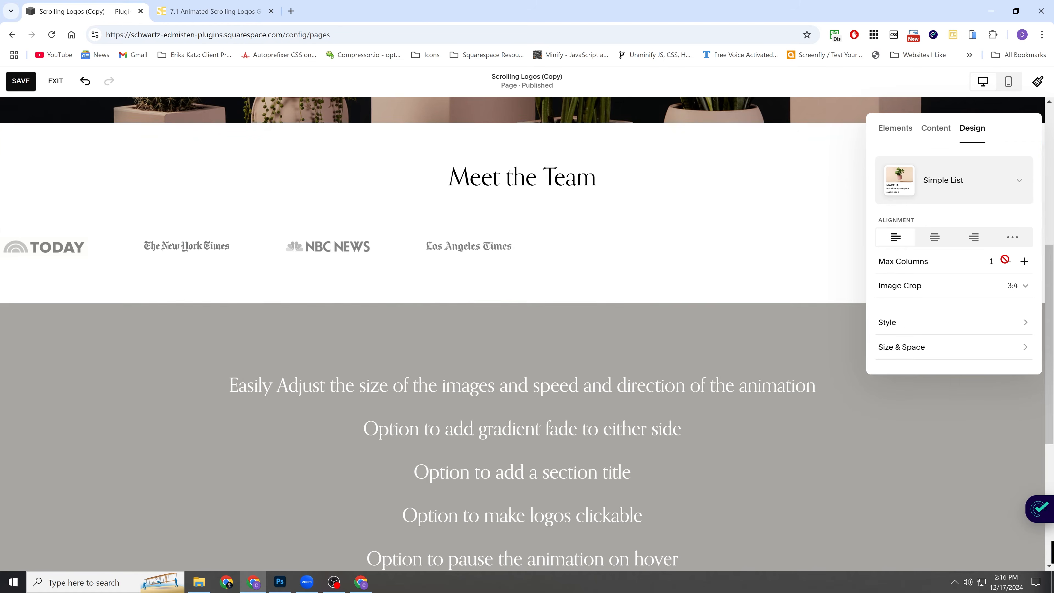
click(1024, 261)
click(1024, 261)
click(1024, 262)
click(1006, 261)
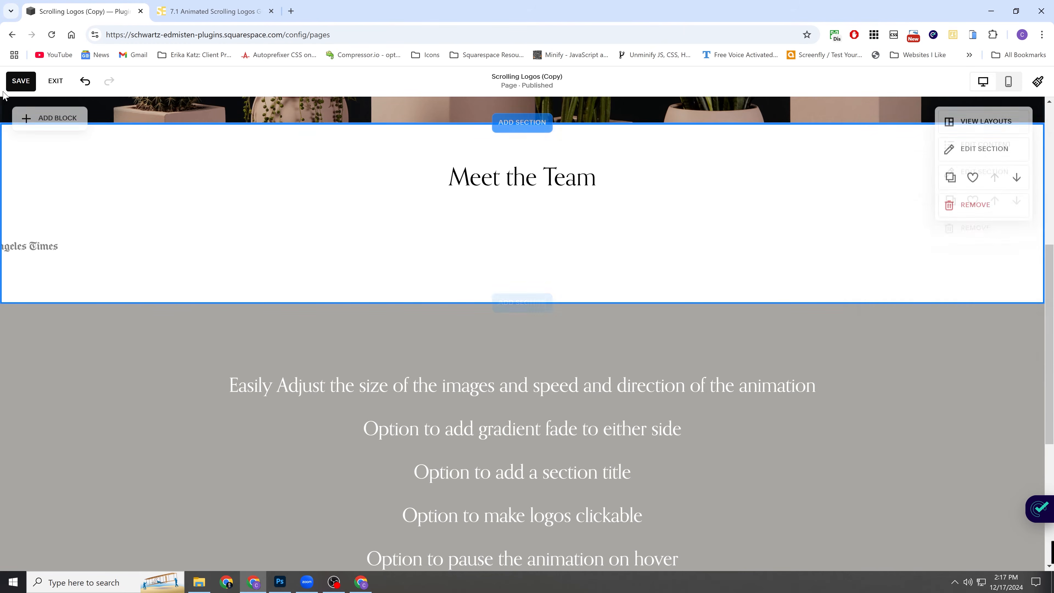
click(21, 81)
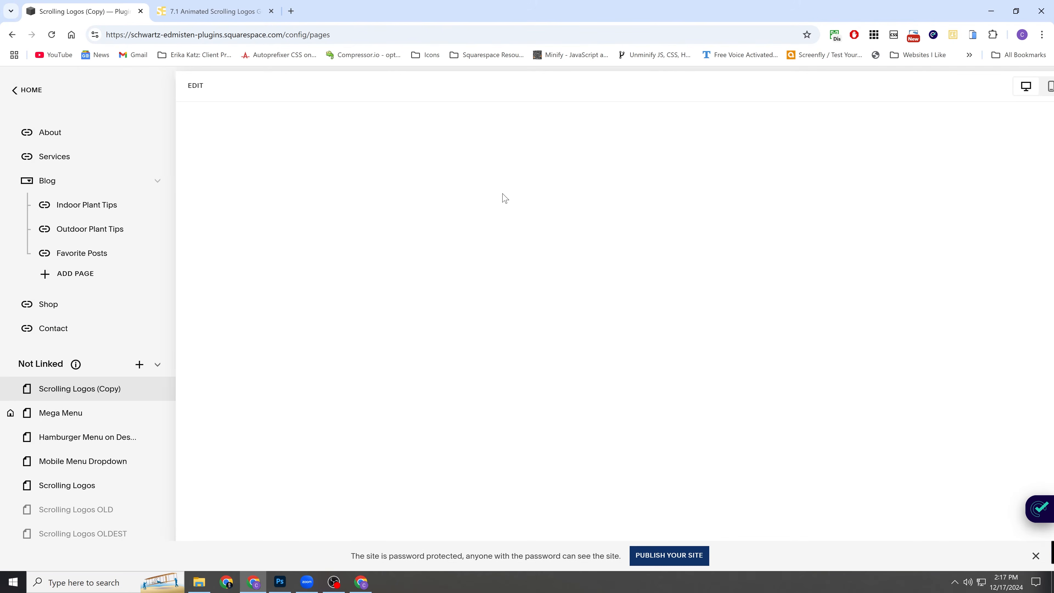
Reopen the page for editing and enable the Card style in the Meet the Team section's design settings.
scroll(496, 244, down, 5)
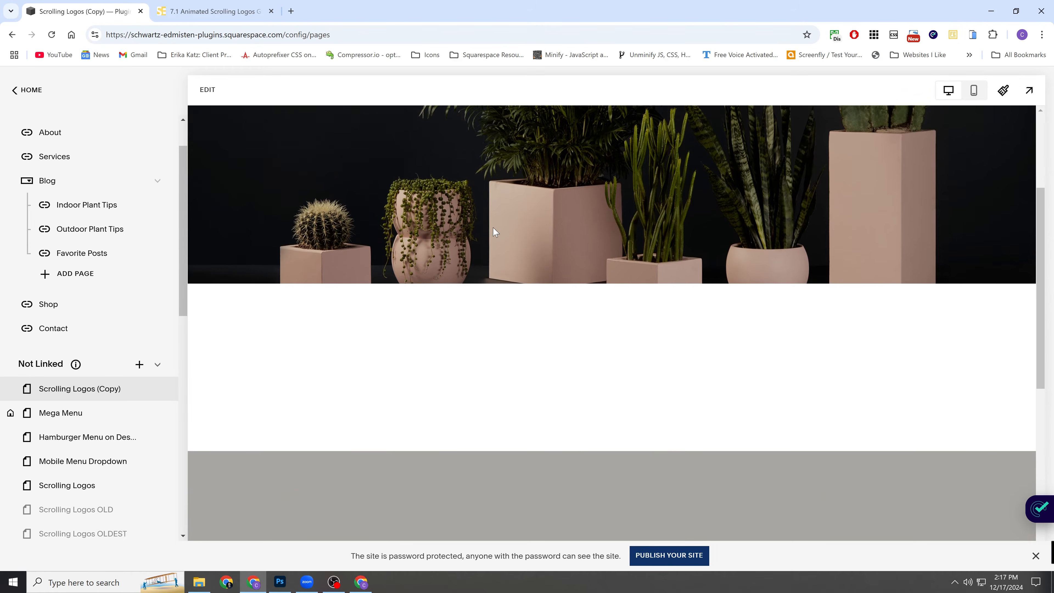
double_click(429, 274)
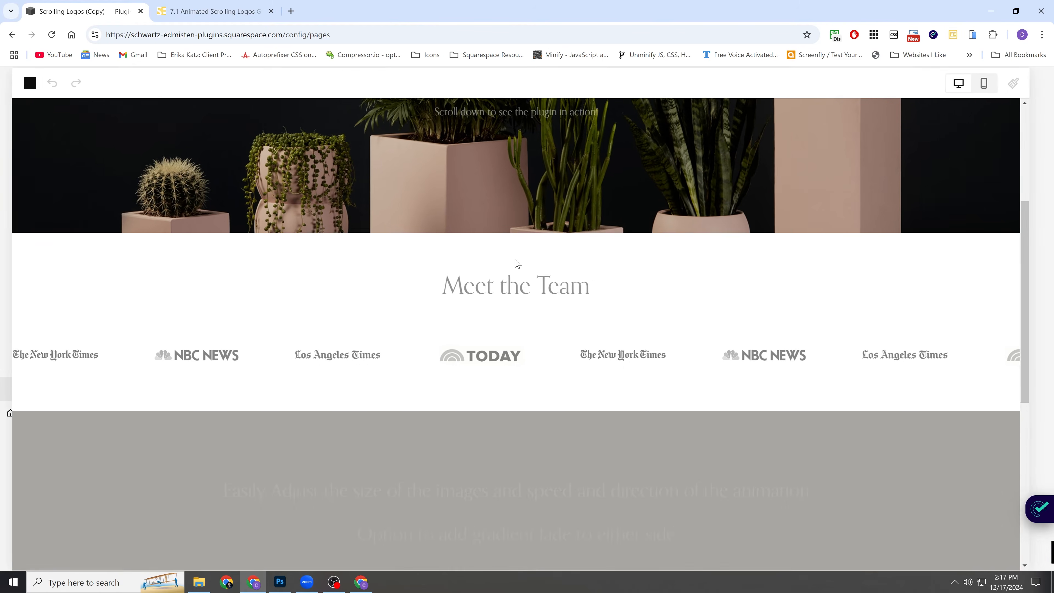
scroll(581, 249, down, 1)
mouse_move(897, 216)
click(954, 204)
click(971, 184)
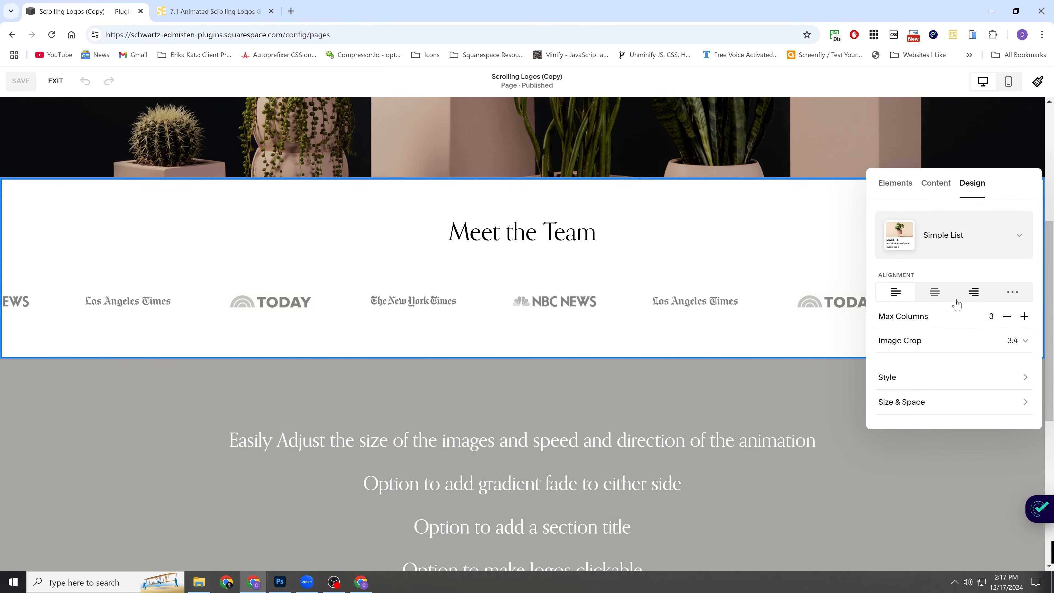
click(943, 381)
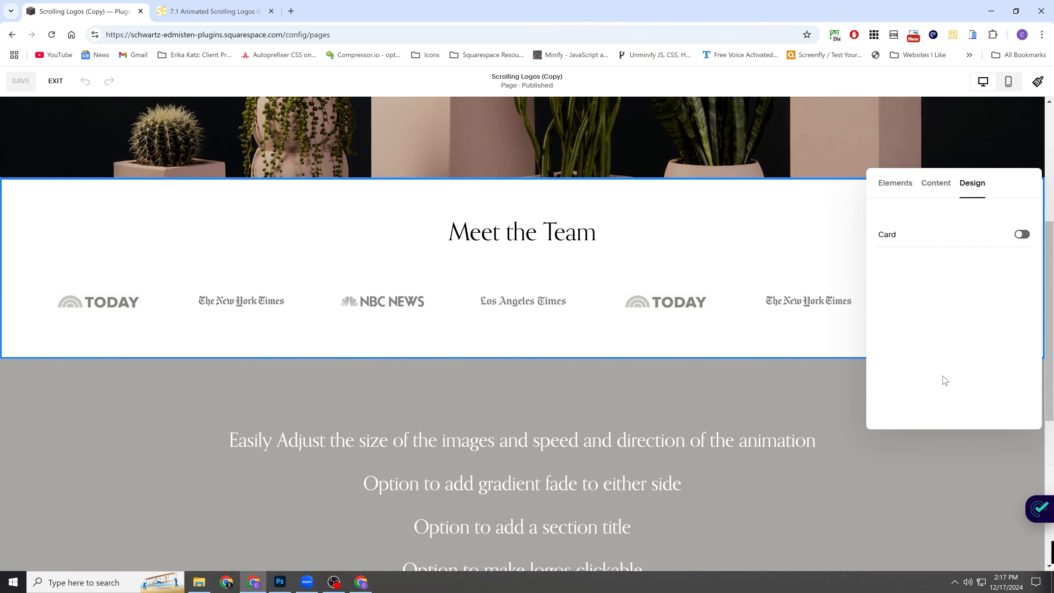
click(1021, 236)
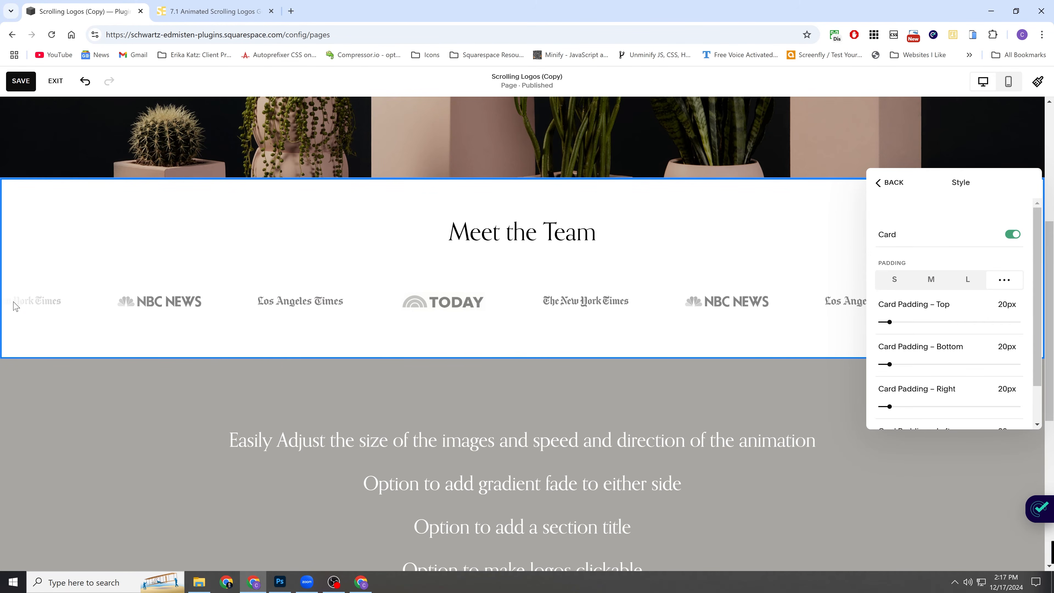
Try the Inset layout width for the logo section and check how the scrolling strip looks.
click(884, 186)
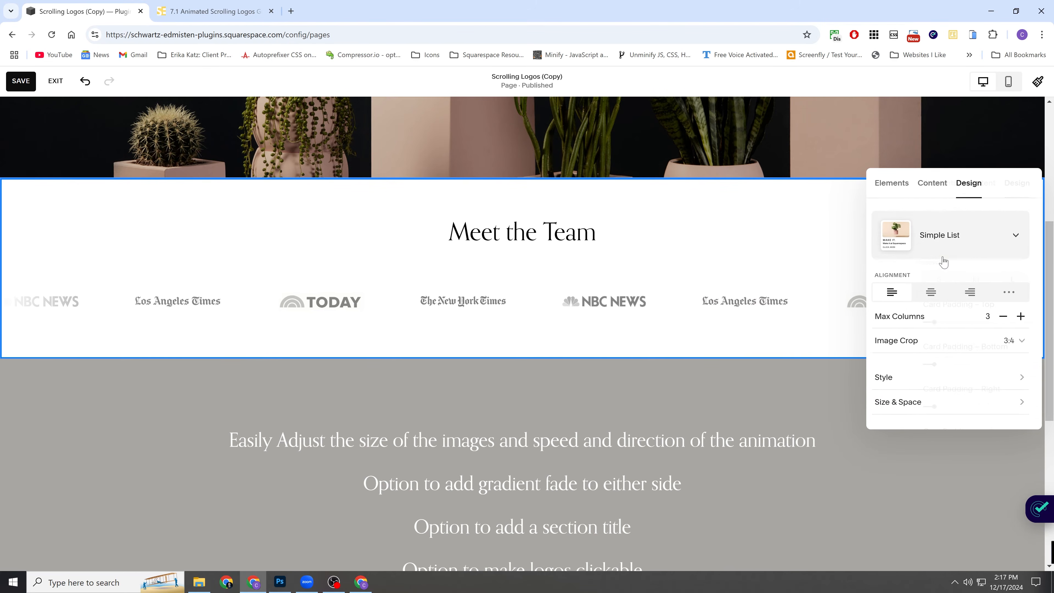
click(930, 409)
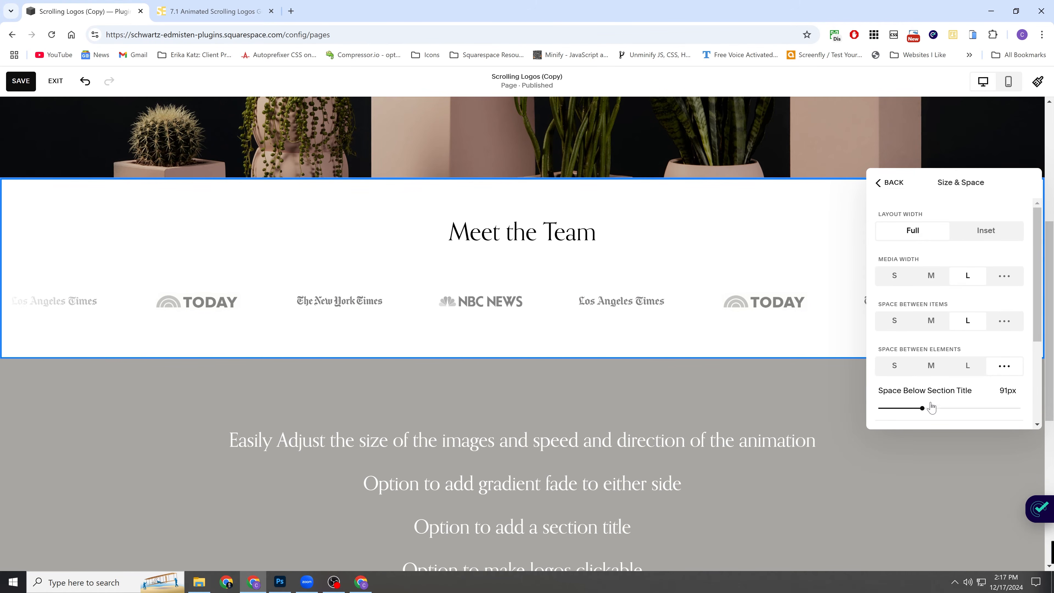
click(986, 232)
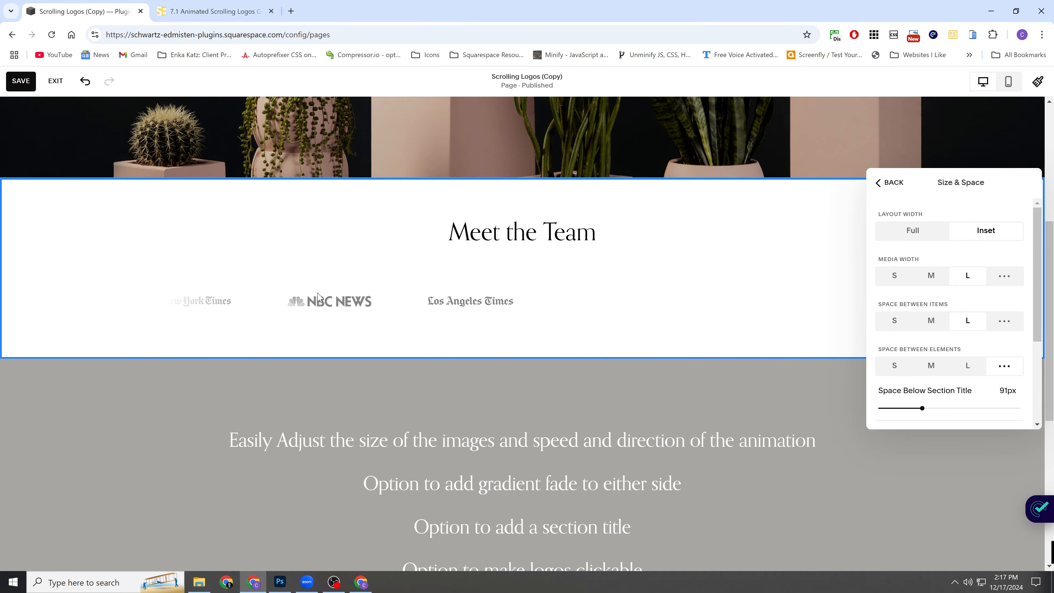
scroll(163, 306, down, 8)
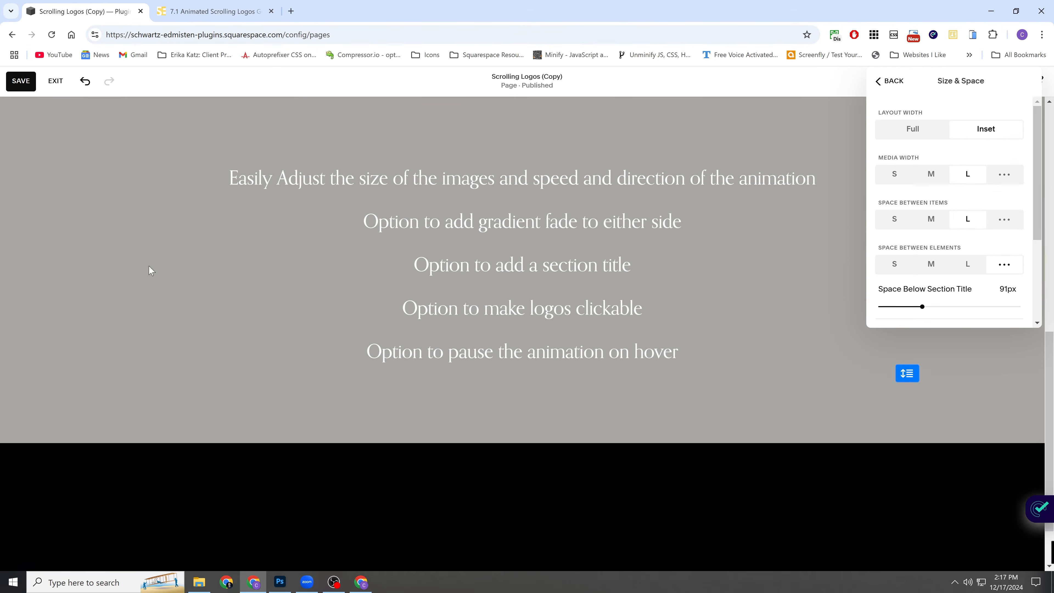
scroll(162, 431, up, 10)
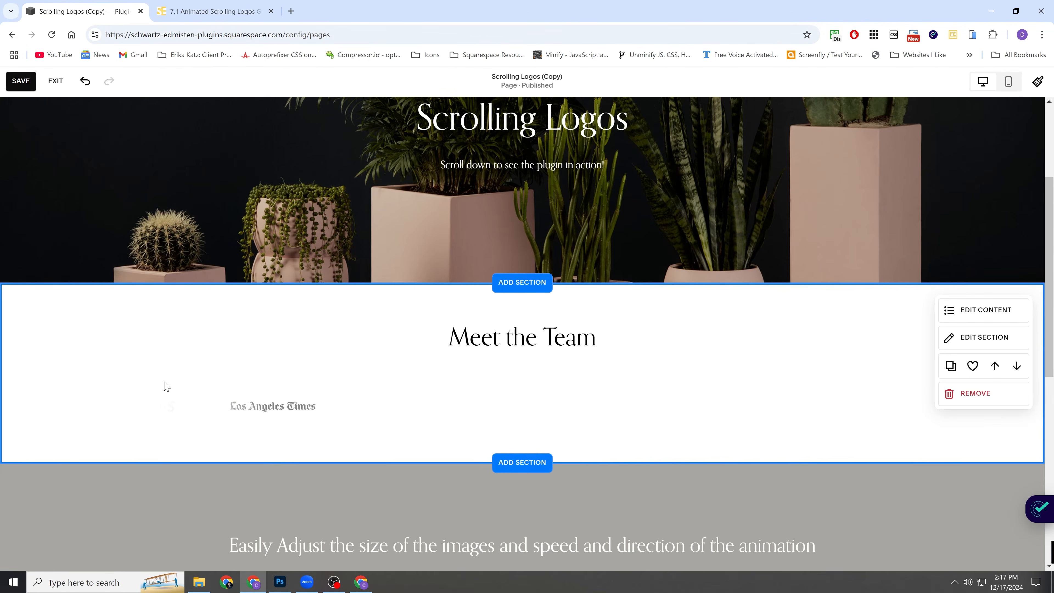
scroll(170, 332, down, 3)
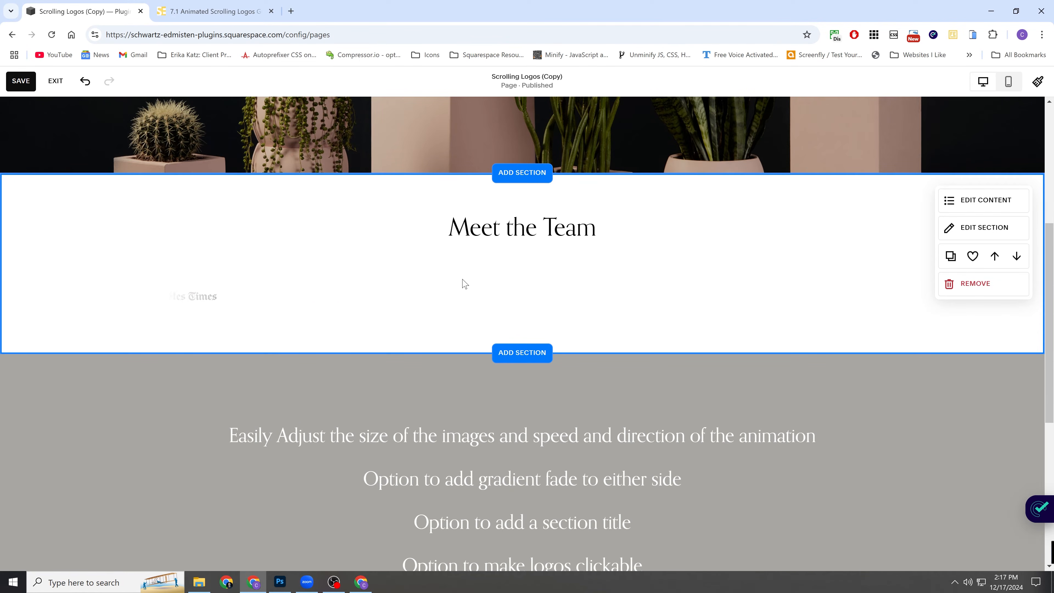
Set the logo section's layout width back to Full and save the page.
click(979, 202)
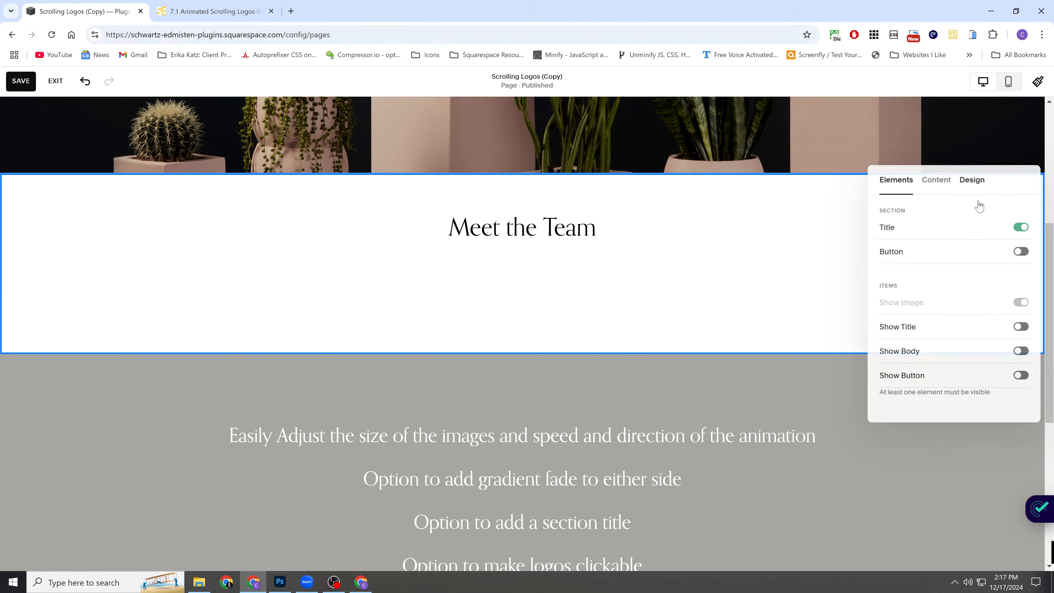
click(977, 185)
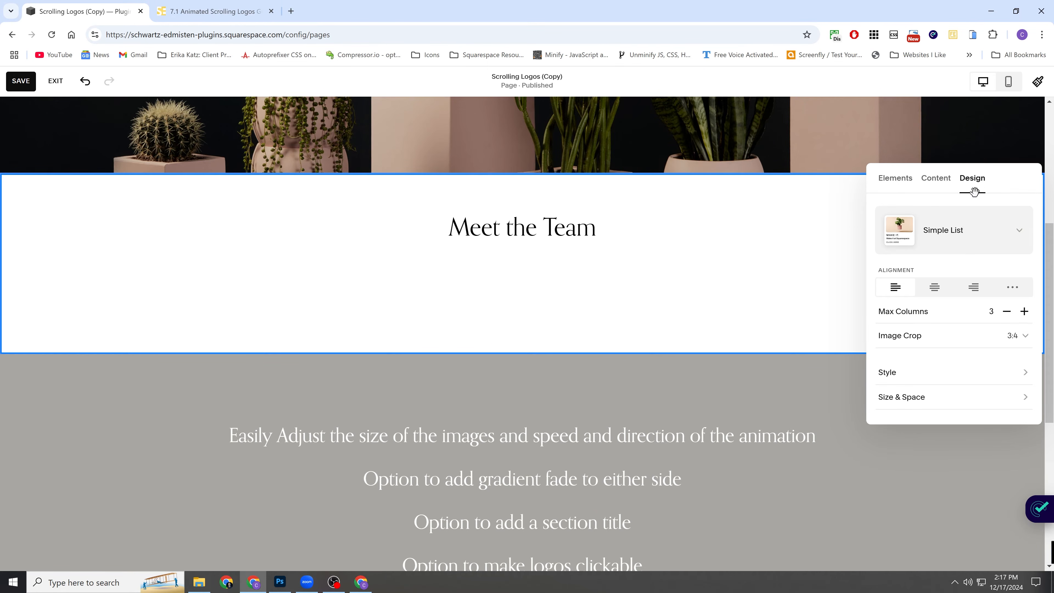
click(948, 395)
click(909, 233)
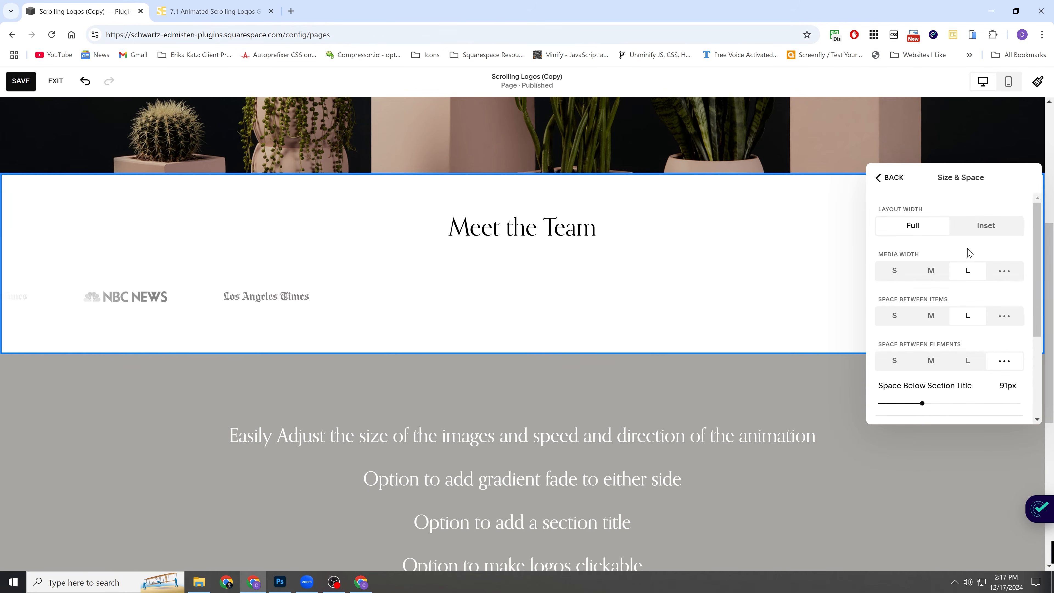
click(886, 176)
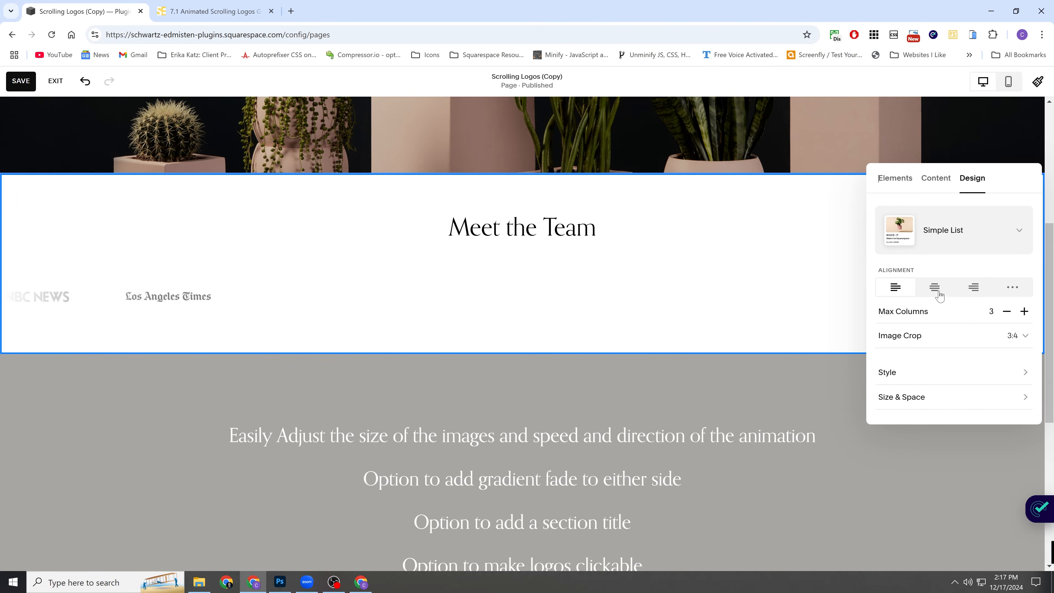
click(599, 286)
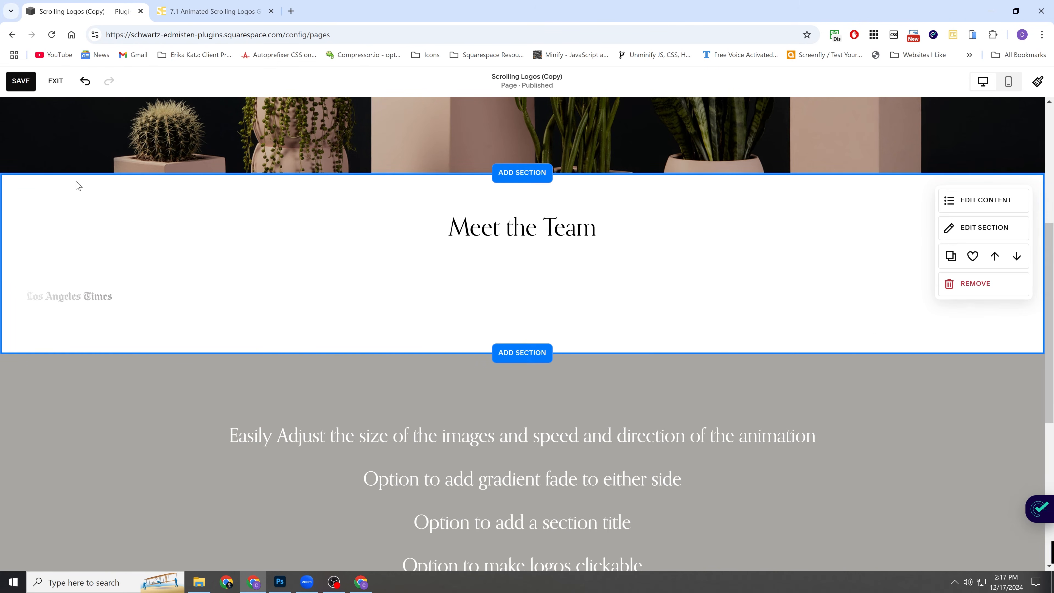
click(14, 84)
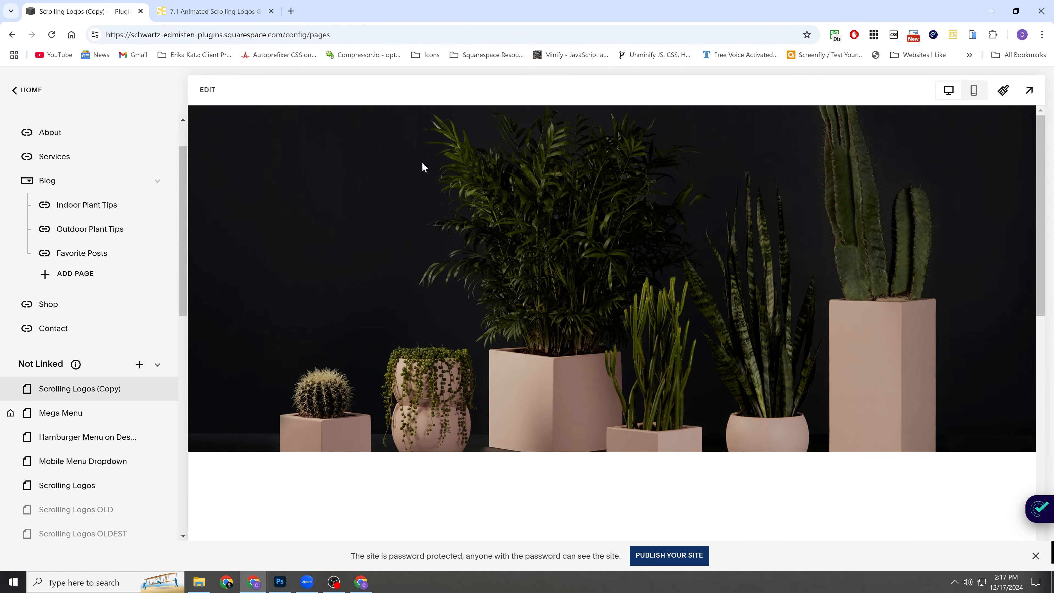
Go to the Customization part of the plugin's installation guide and copy the Global Scrolling Logos Plugin Settings CSS.
click(213, 11)
click(202, 254)
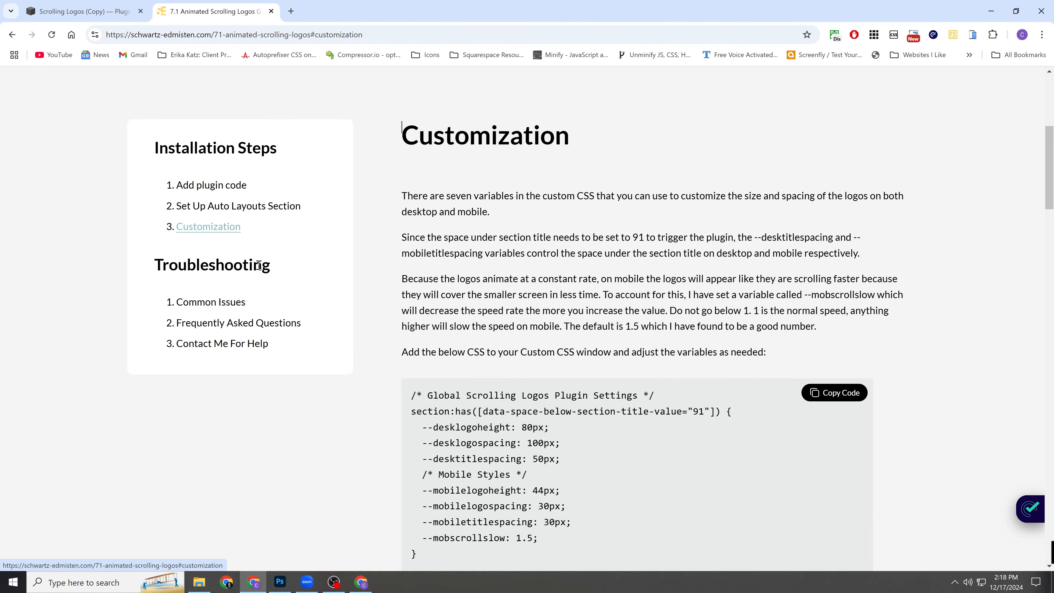
scroll(530, 274, down, 3)
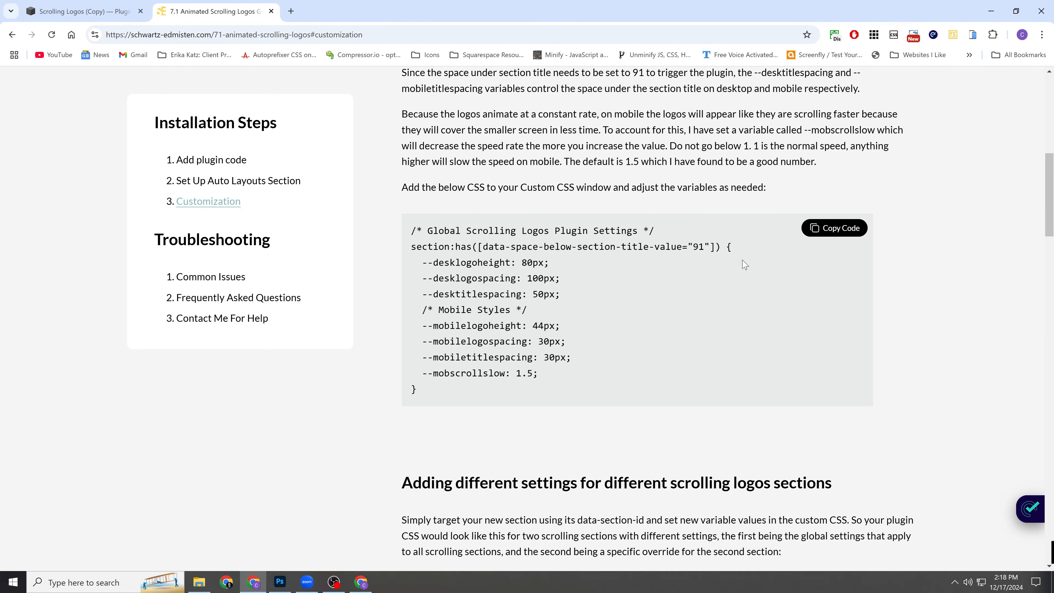
click(827, 227)
Return to the Squarespace site and open its Custom CSS editor by searching for "css".
click(89, 11)
scroll(391, 321, down, 6)
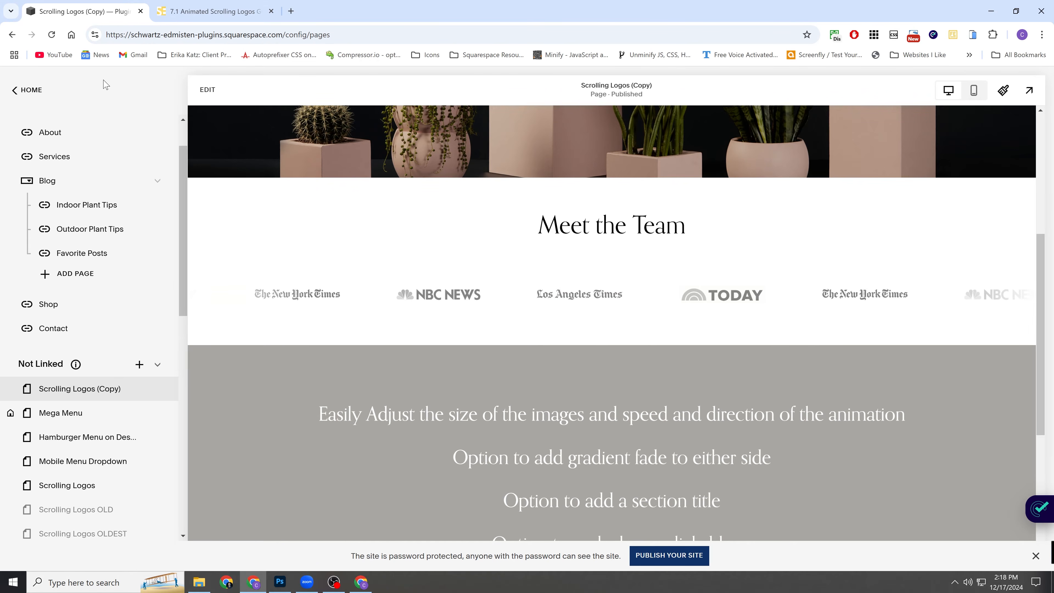
key(slash)
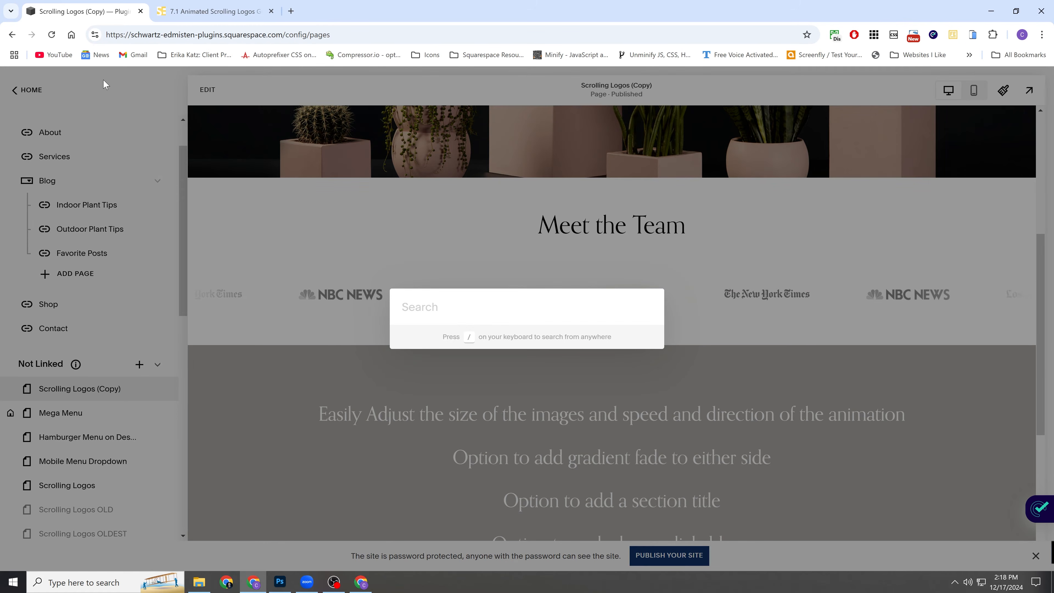
text(css)
key(Return)
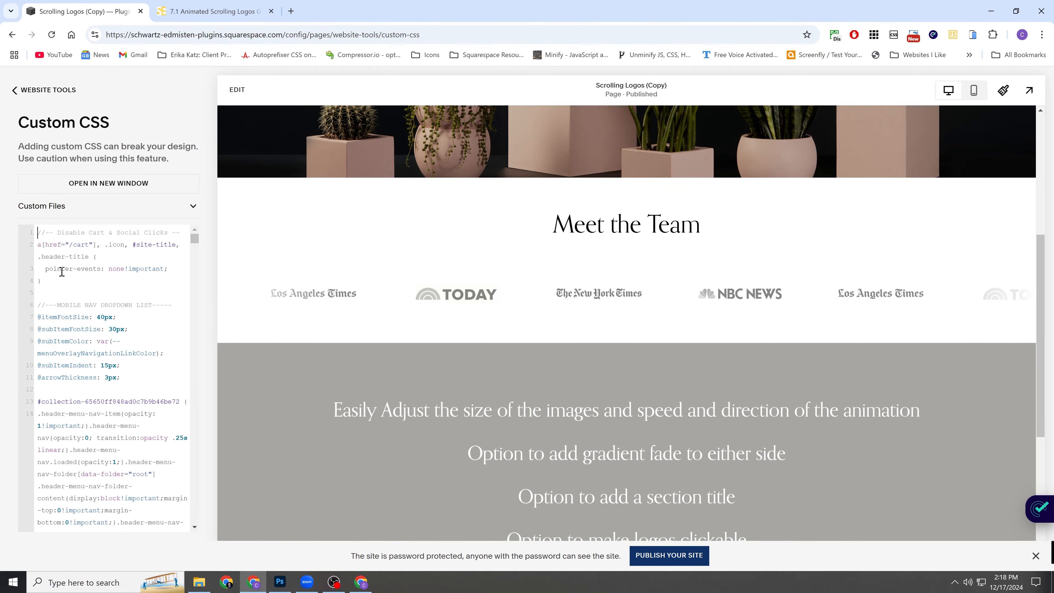
Add blank lines above the existing custom CSS and paste the copied scrolling logos settings at the very beginning.
key(Return)
key(Return)
key(Return)
key(Return)
key(Up)
key(Up)
key(Up)
key(Up)
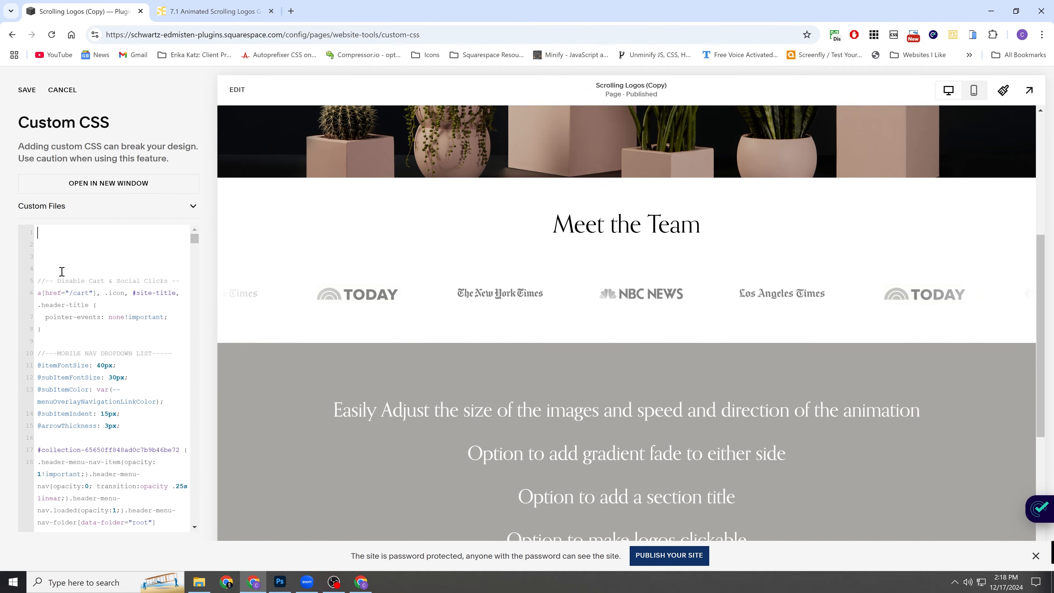
key(ctrl+v)
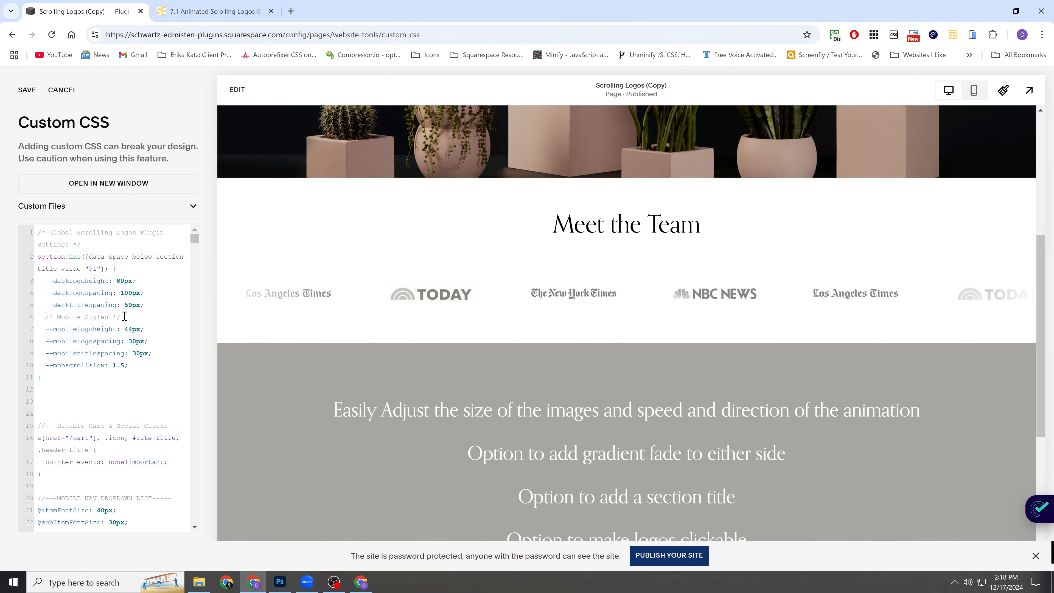
Set the desktop variables in the scrolling logos CSS to 100px logo height, 150px logo spacing and 10px title spacing.
scroll(135, 316, down, 1)
drag(42, 275, 158, 297)
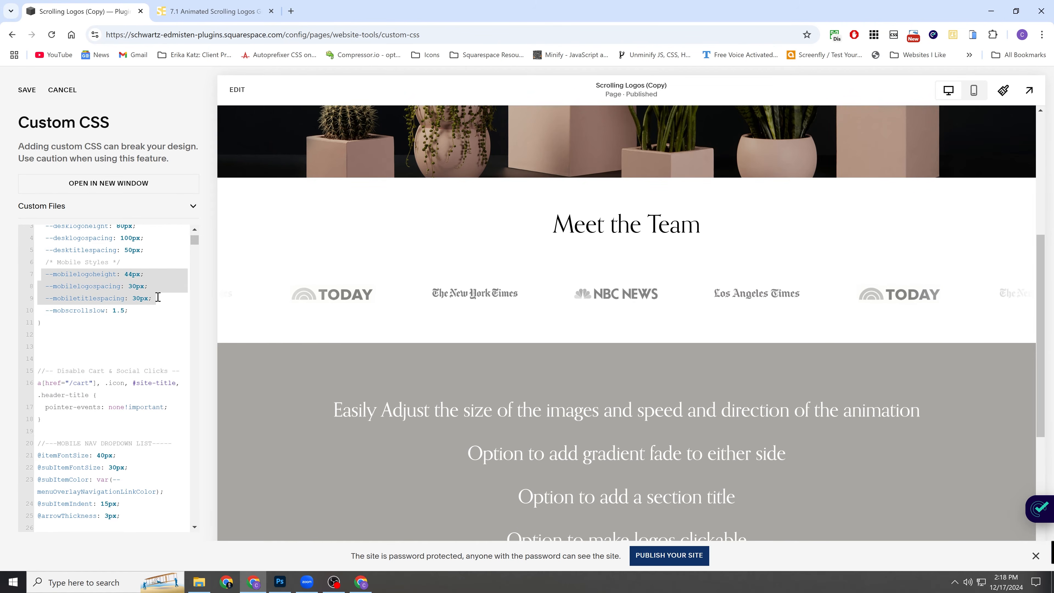
click(157, 297)
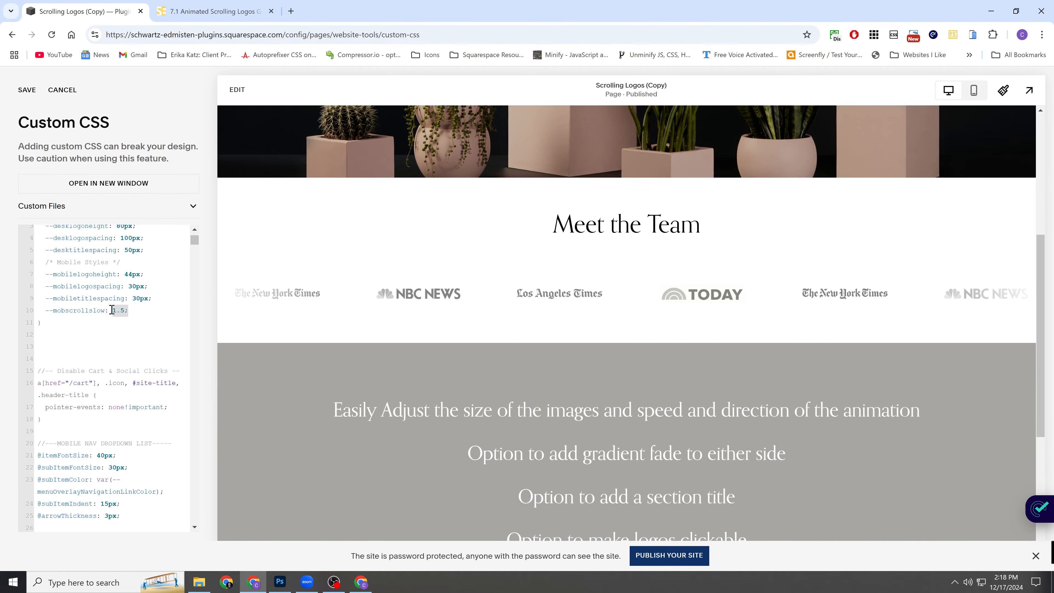
scroll(139, 315, up, 1)
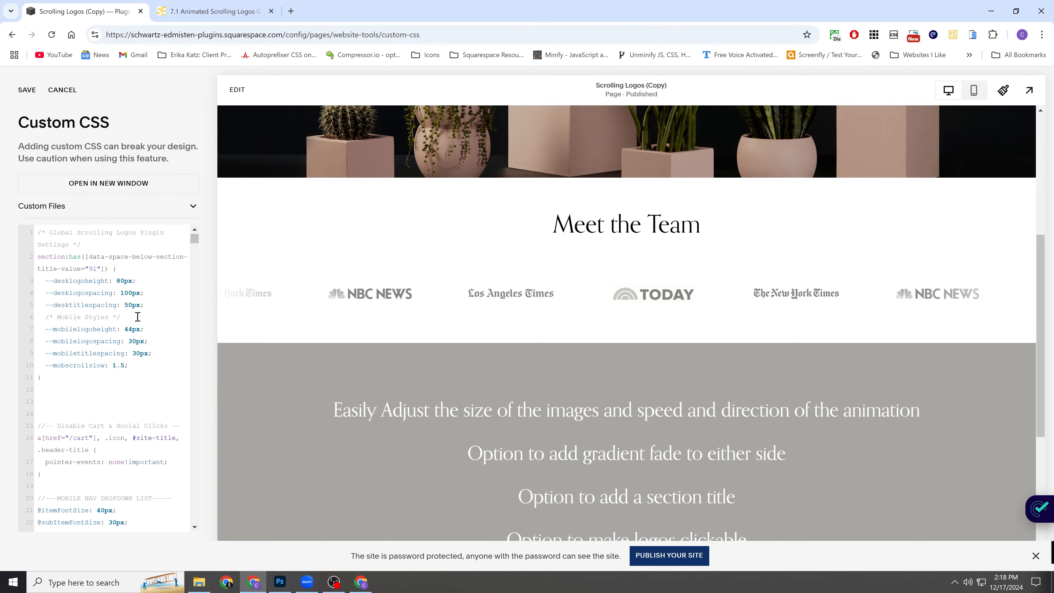
click(122, 286)
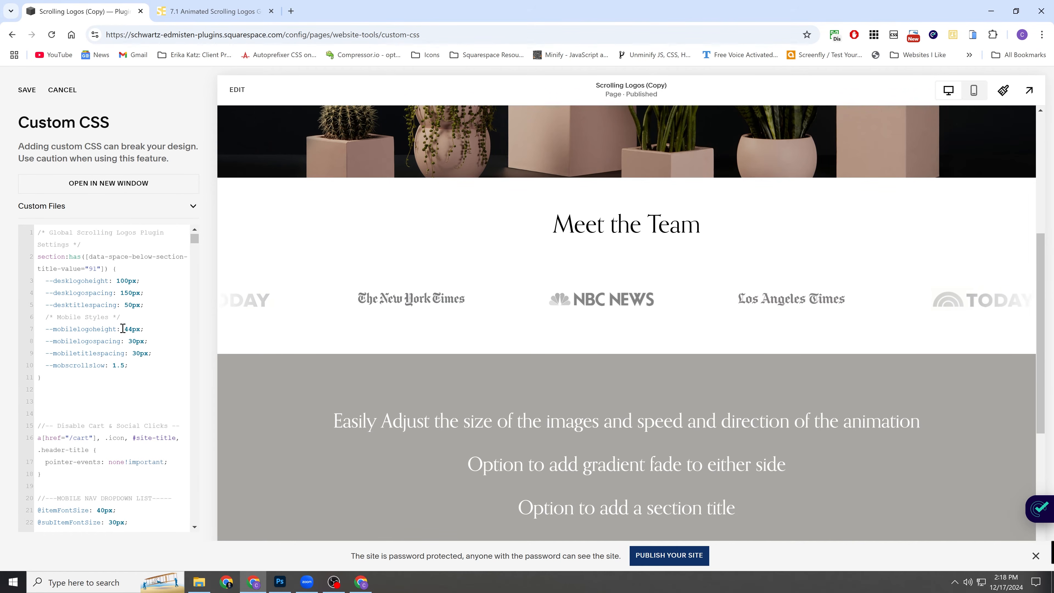
click(128, 305)
key(BackSpace)
text(1)
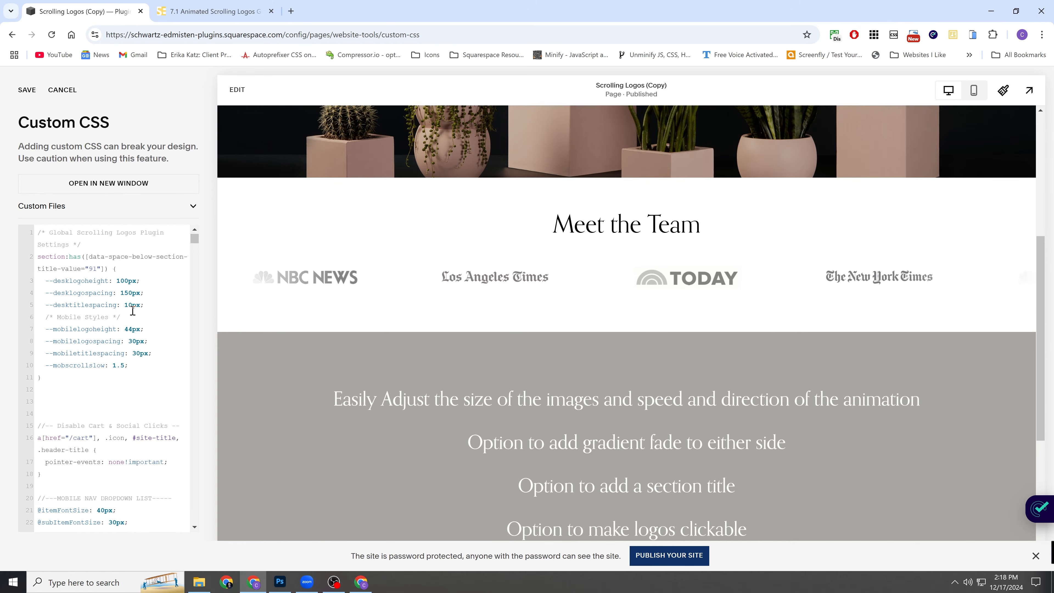
Using the mobile preview, set mobile logo height to 60px, logo spacing to 80px, title spacing to 0px and --mobscrollslow to 1.5.
click(973, 90)
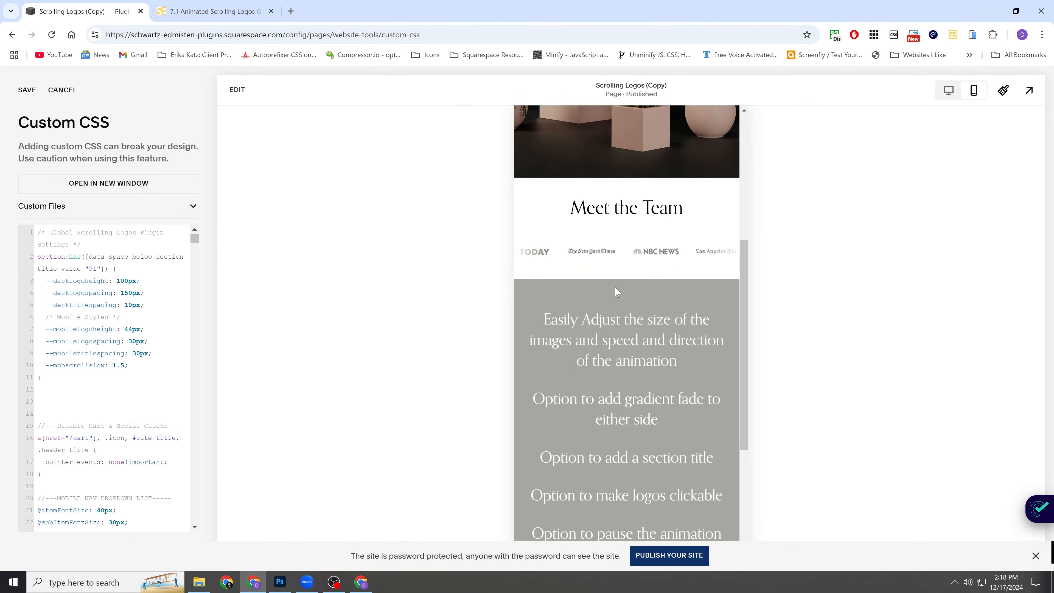
click(126, 329)
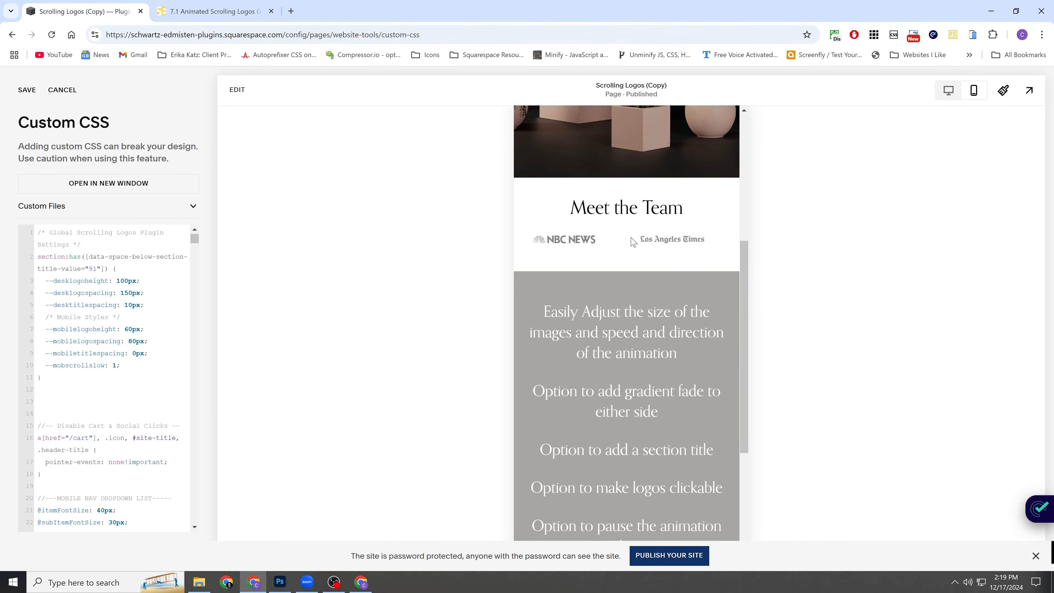
click(945, 91)
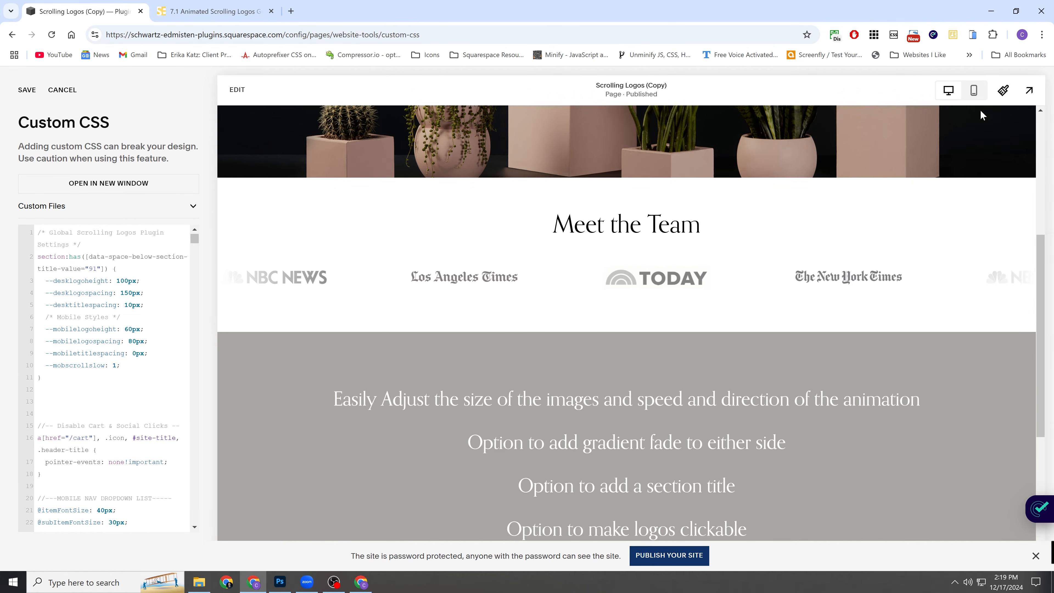
click(974, 92)
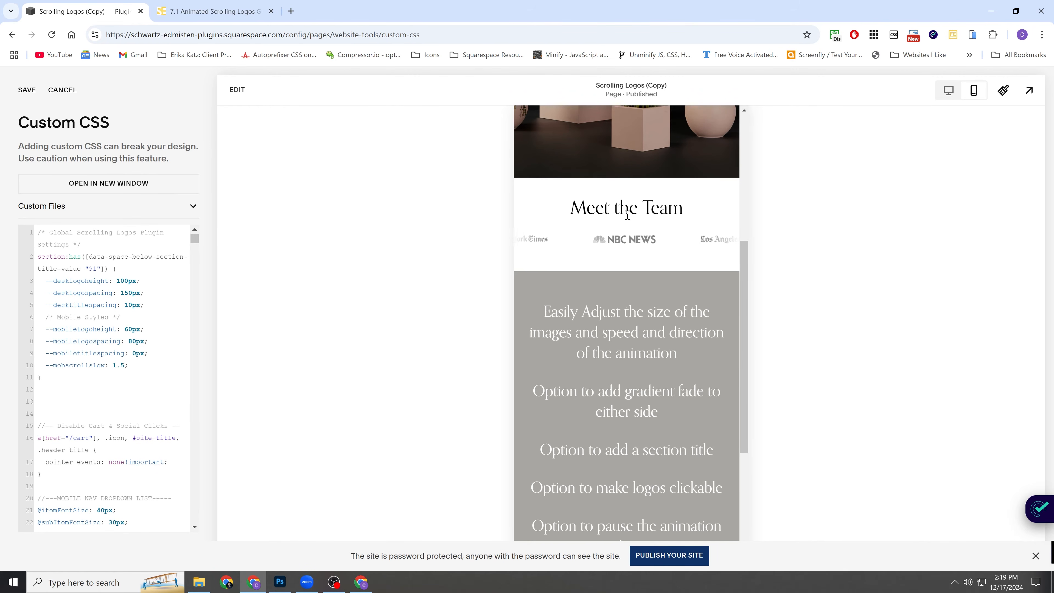
Compare the scrolling logos' size, spacing and speed between the desktop and mobile previews.
scroll(618, 219, up, 2)
scroll(635, 245, down, 2)
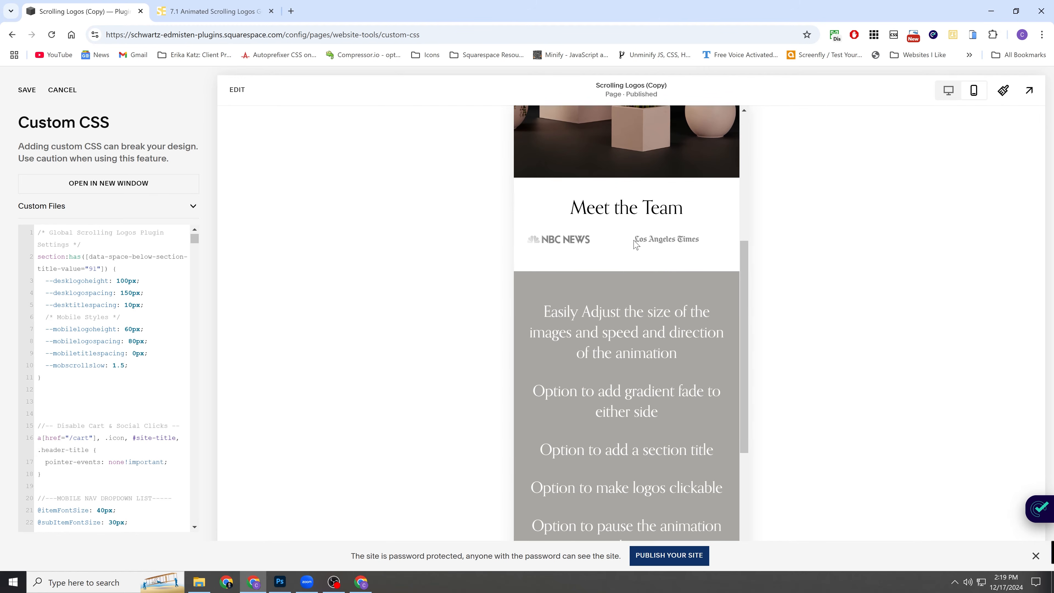
click(948, 90)
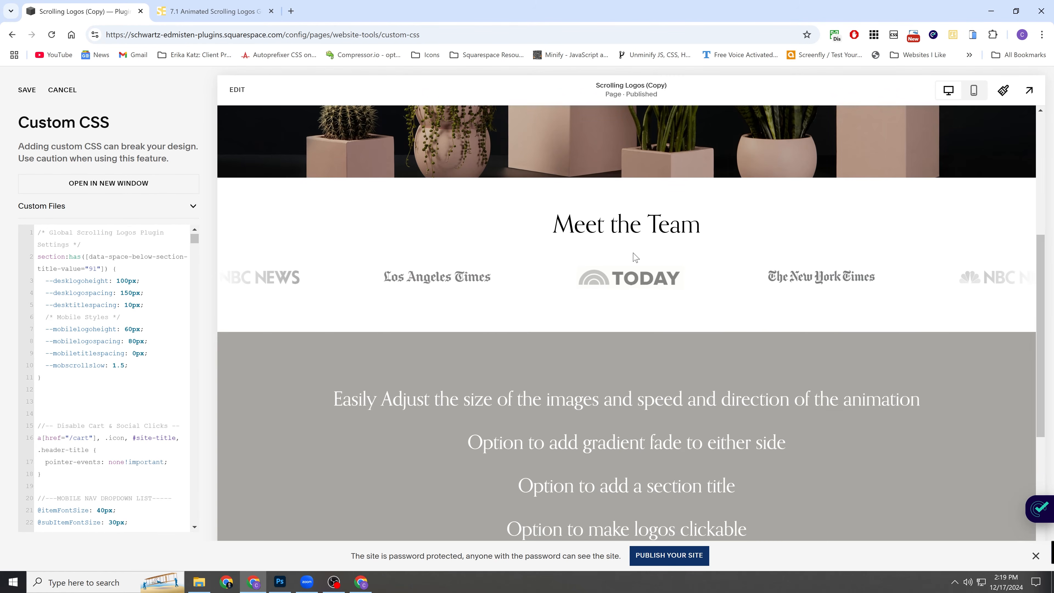
scroll(676, 272, down, 2)
scroll(651, 291, up, 4)
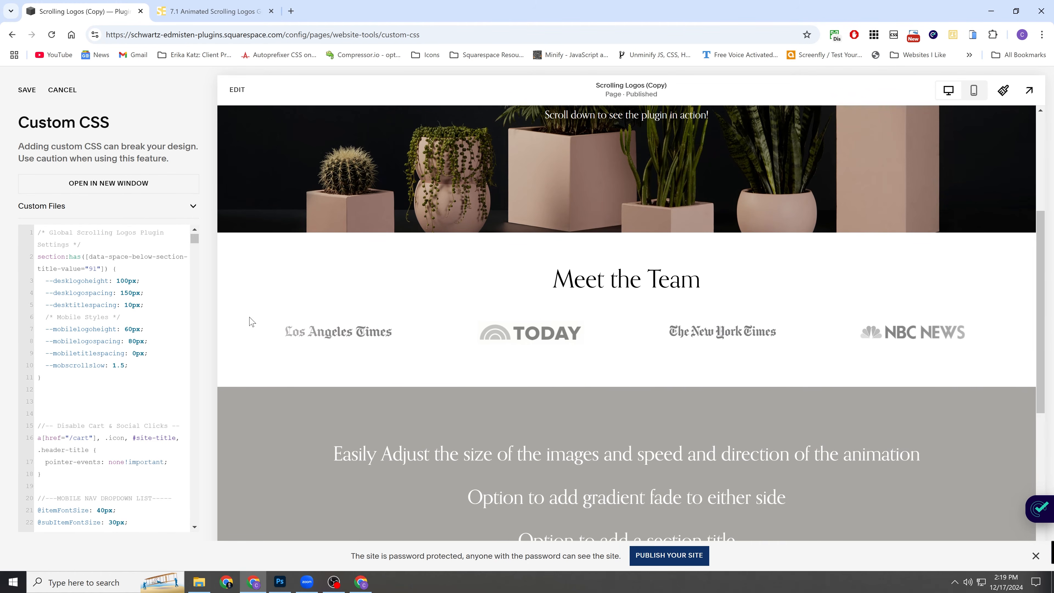
click(973, 91)
scroll(621, 331, down, 1)
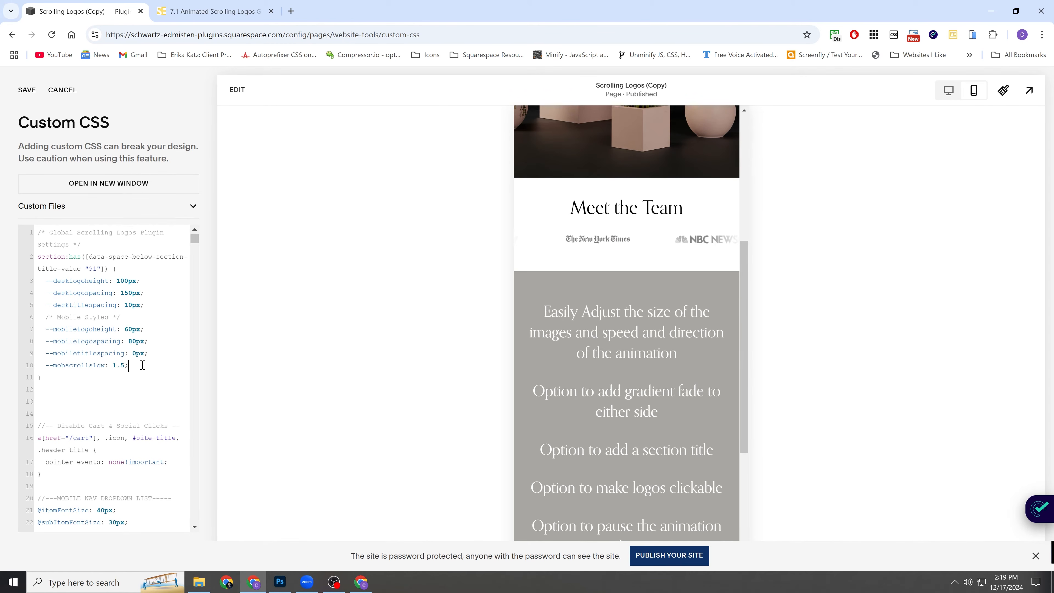
scroll(137, 357, down, 1)
scroll(130, 353, up, 1)
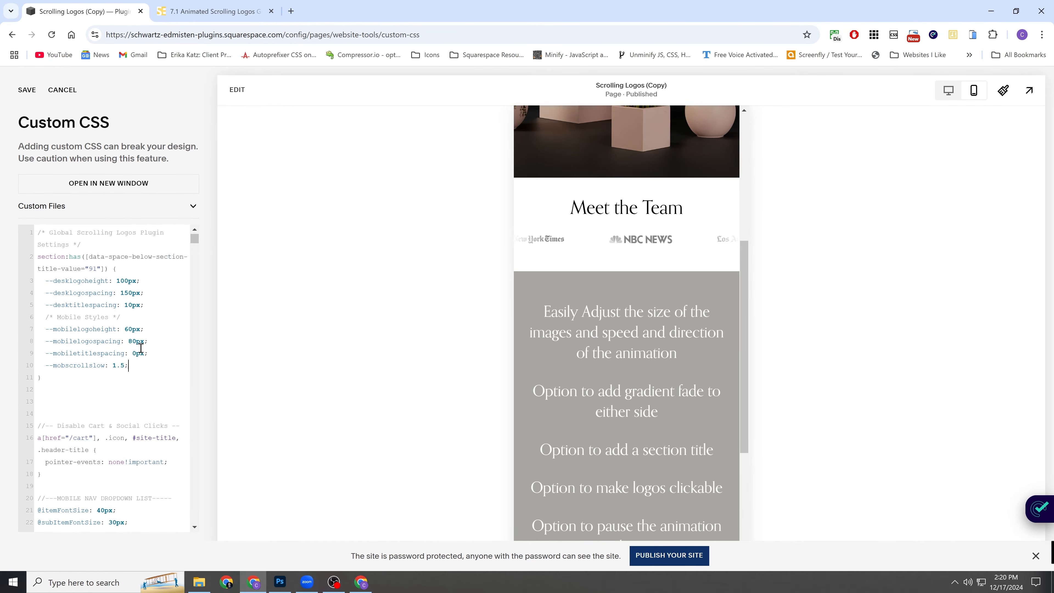
scroll(643, 240, up, 1)
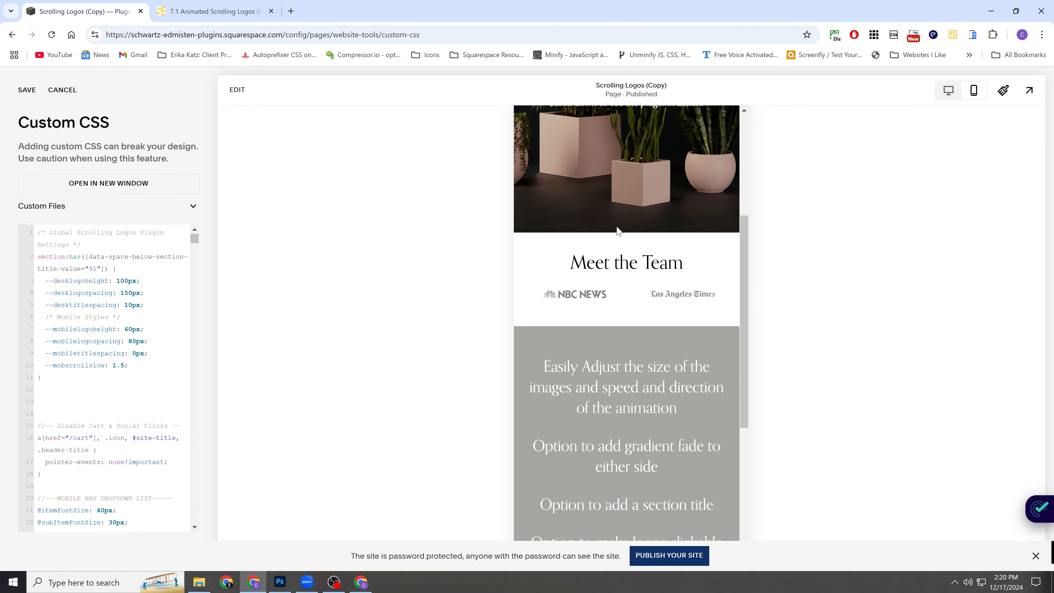
Open the page for editing in desktop view and duplicate the Meet the Team logo section.
click(948, 92)
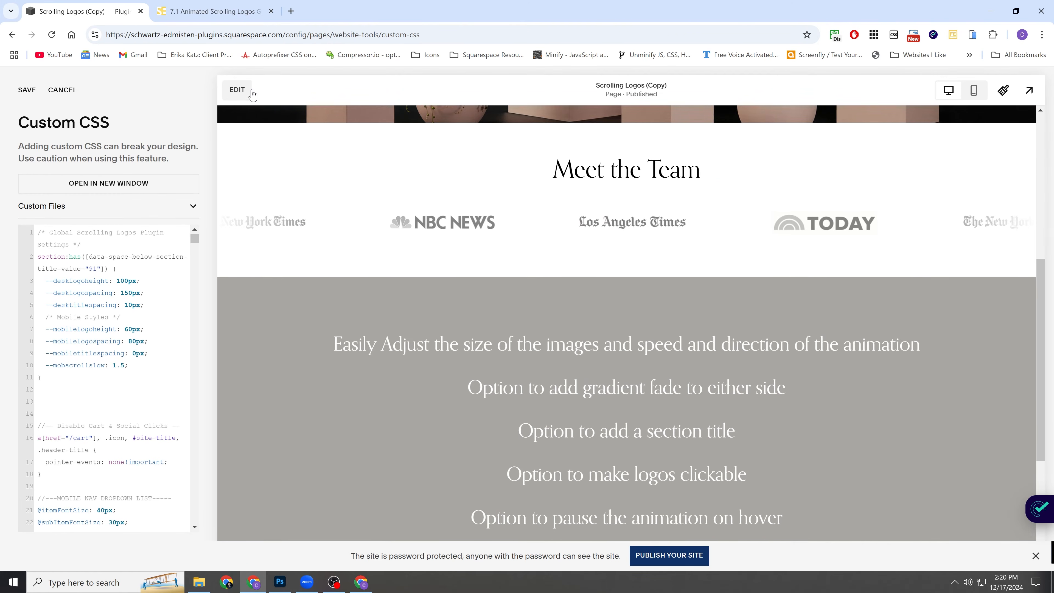
click(606, 179)
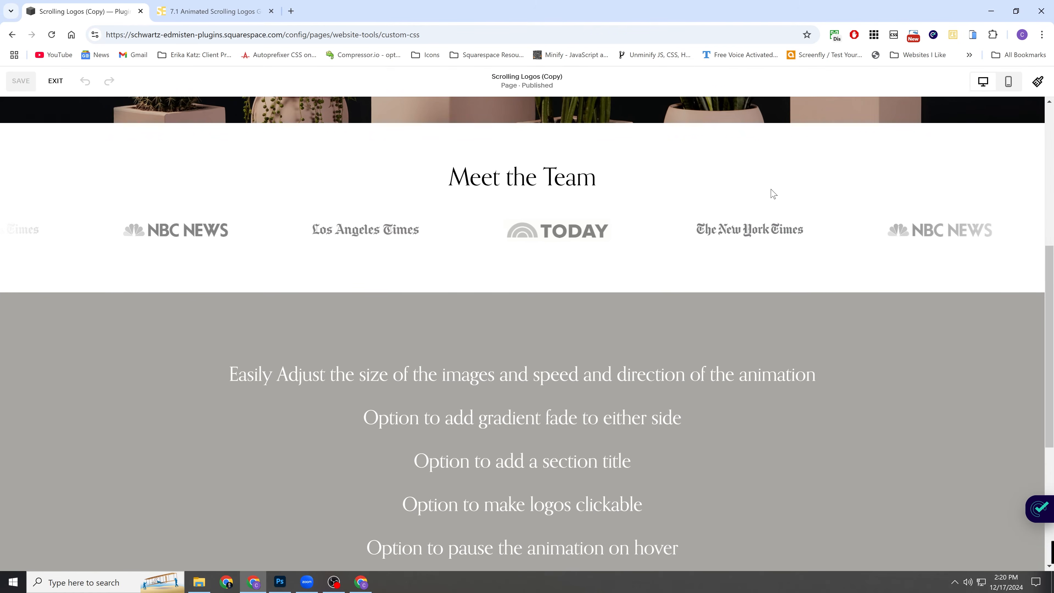
mouse_move(964, 178)
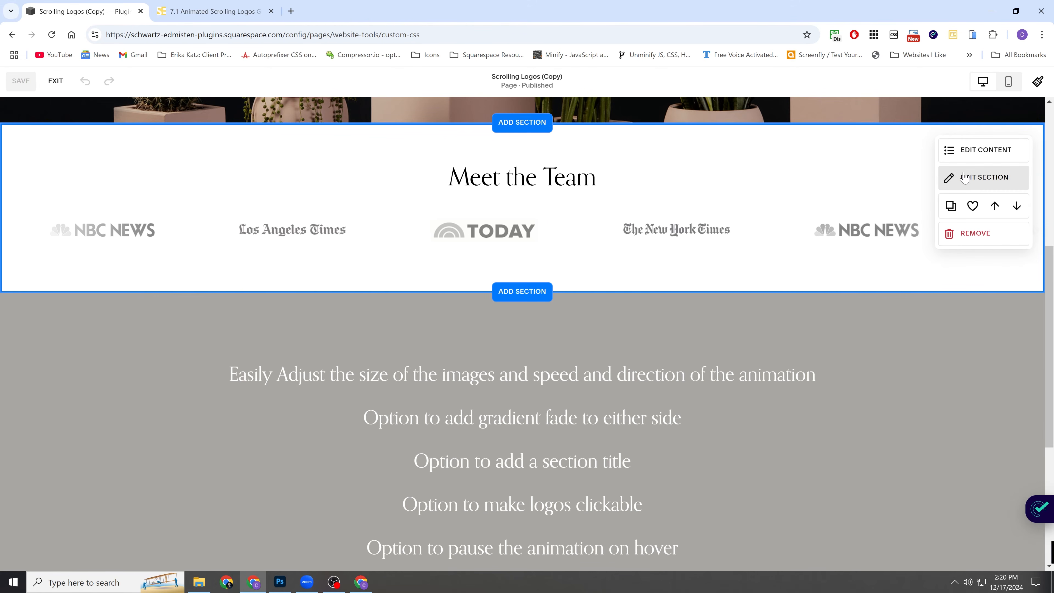
click(951, 206)
scroll(539, 244, down, 3)
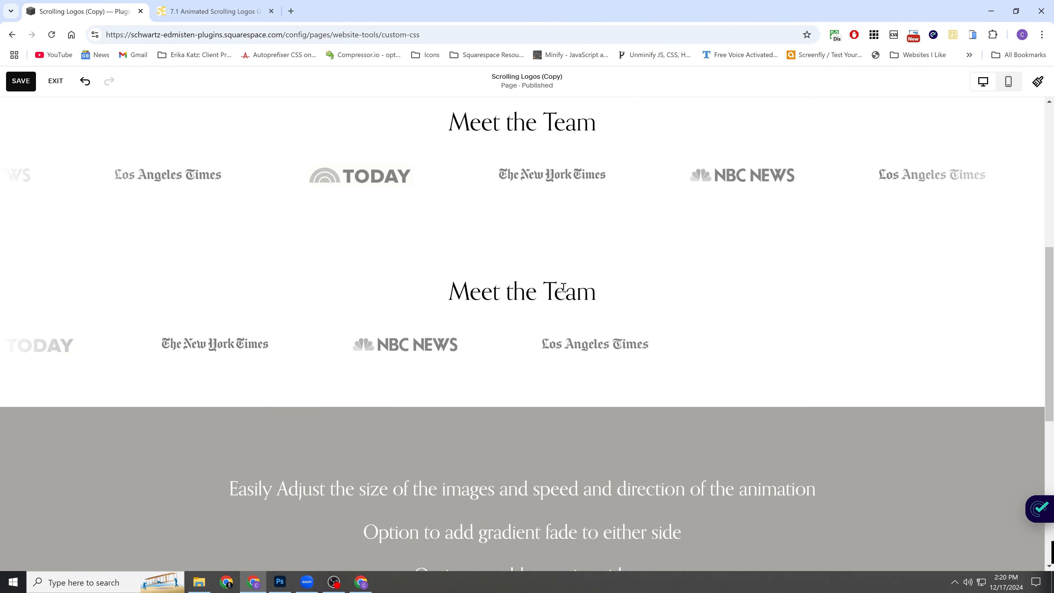
Set the duplicated logo section's design alignment to right to reverse its scroll direction.
click(983, 204)
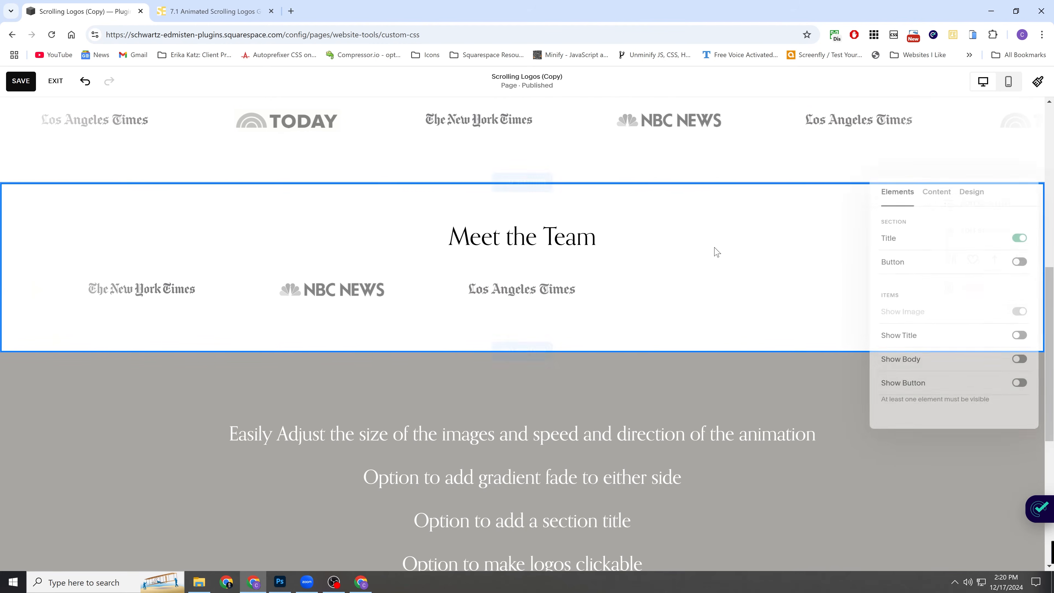
click(973, 191)
click(955, 305)
click(378, 219)
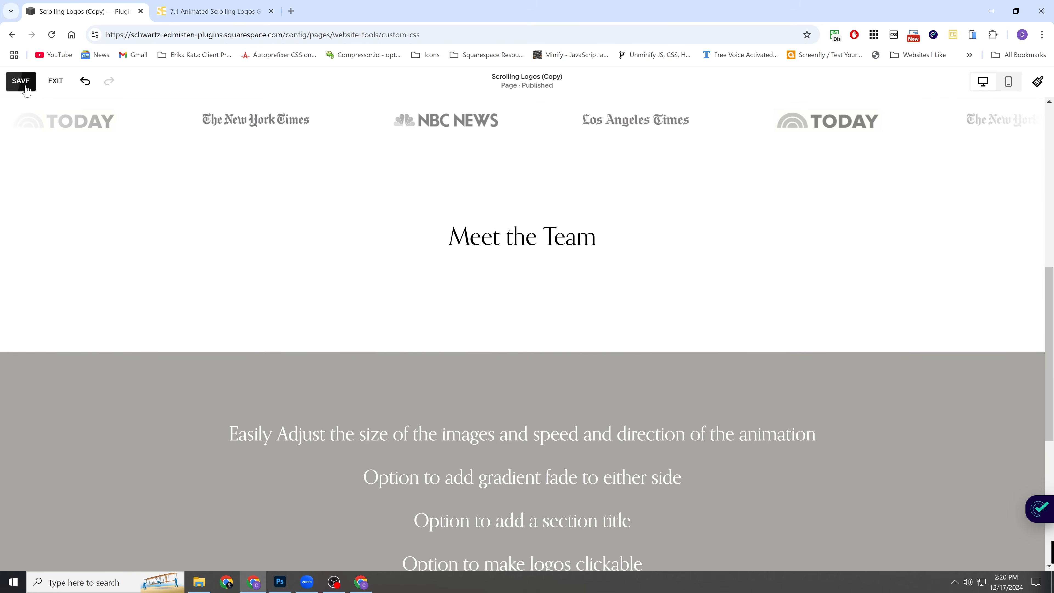
Delete the "Meet the Team" title text from the duplicated logo section.
click(990, 218)
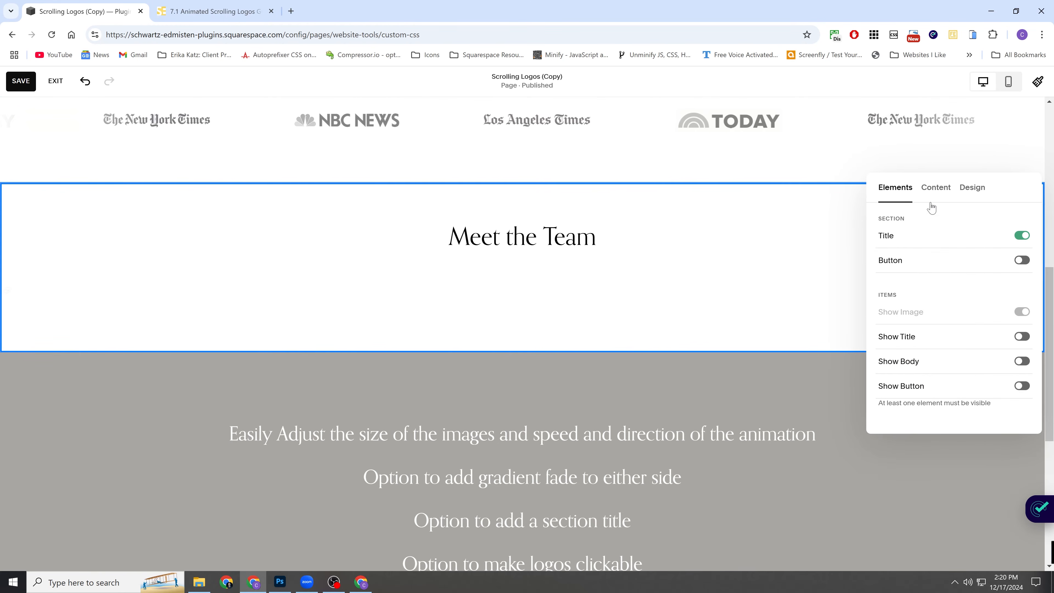
click(972, 188)
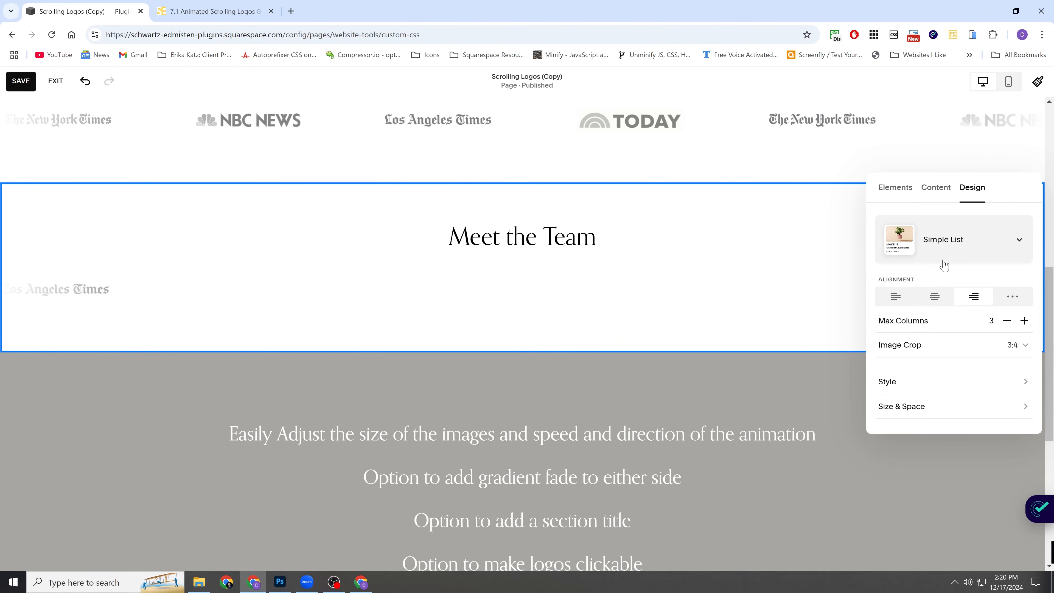
click(936, 193)
click(929, 242)
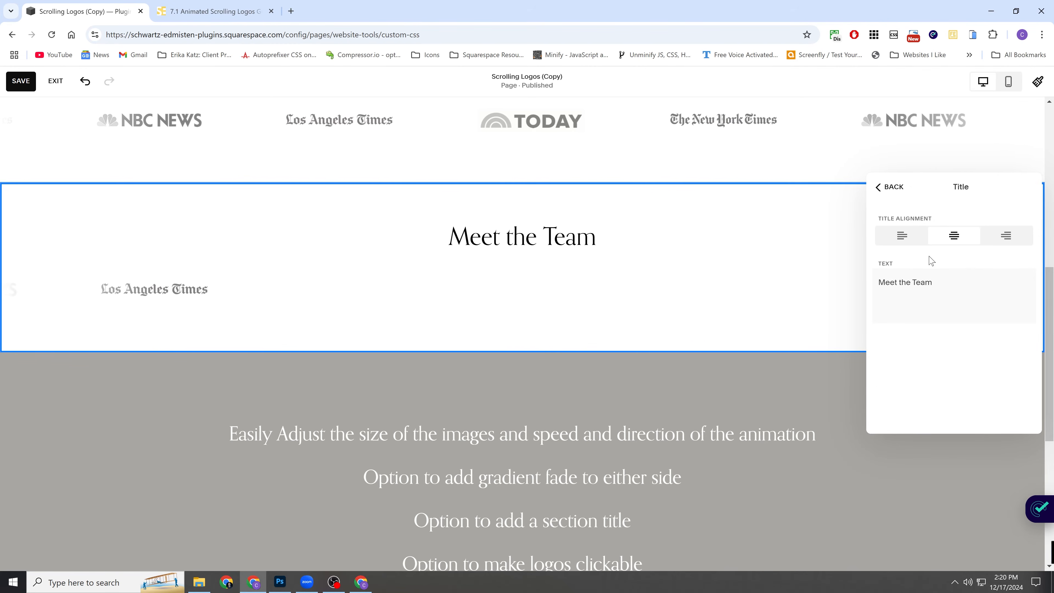
drag(933, 282, 879, 284)
key(BackSpace)
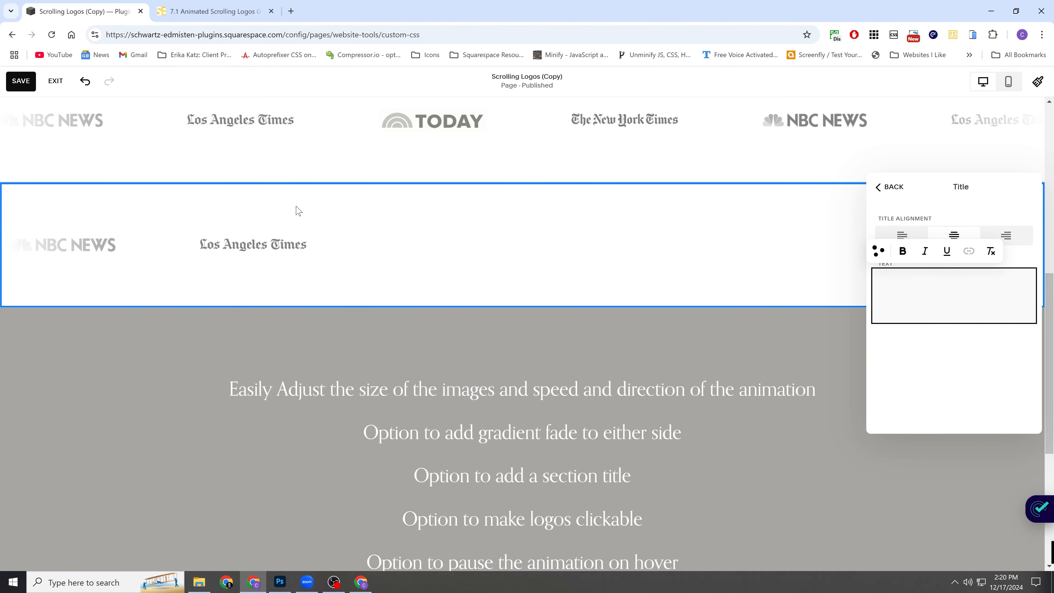
click(296, 209)
scroll(295, 210, up, 2)
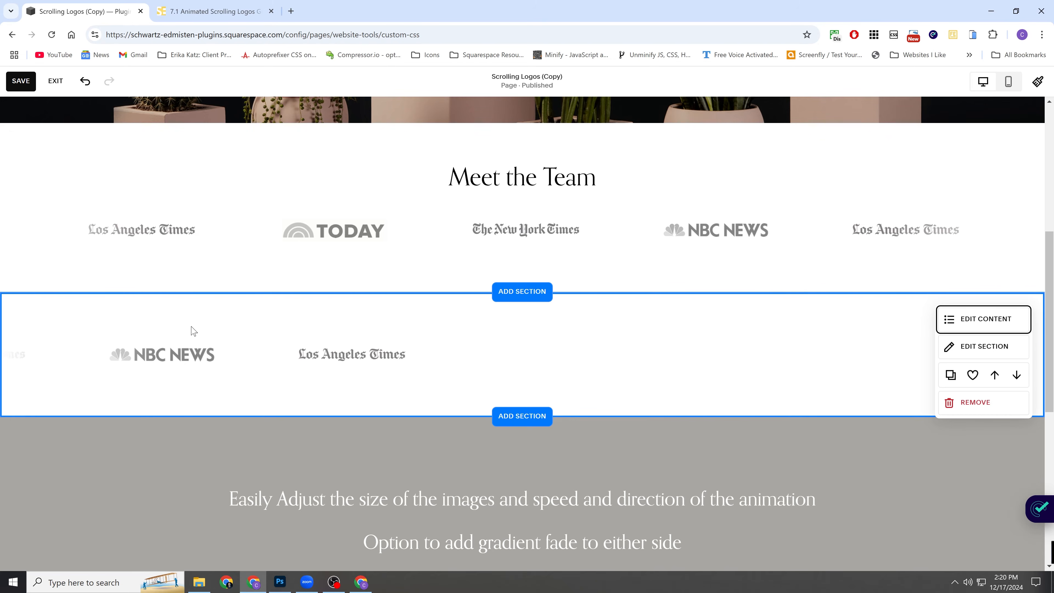
Switch the original Meet the Team section's vertical padding to custom and reduce its bottom padding to the minimum.
click(782, 207)
click(954, 150)
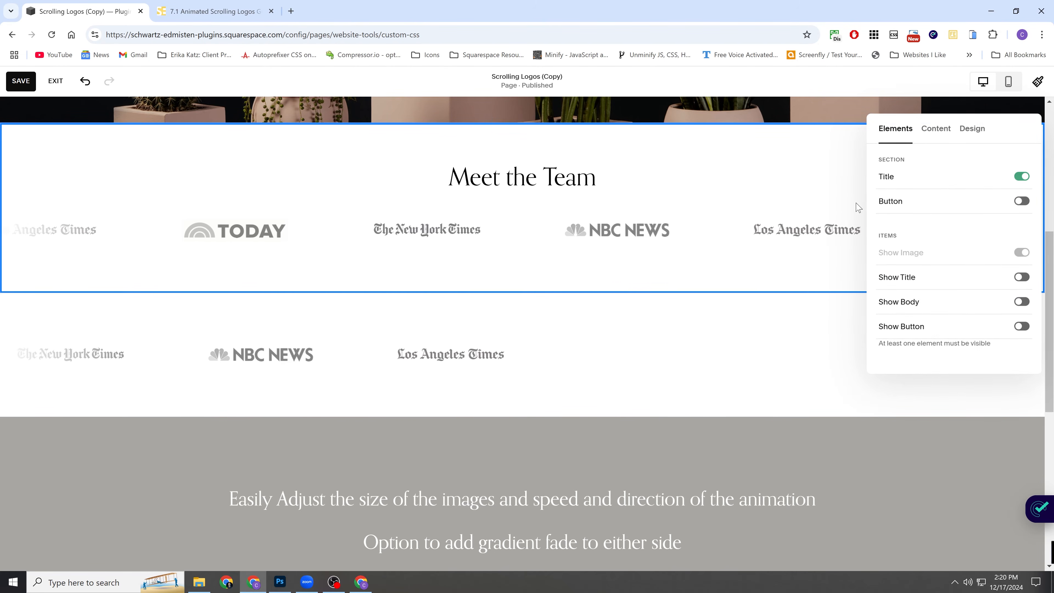
click(972, 129)
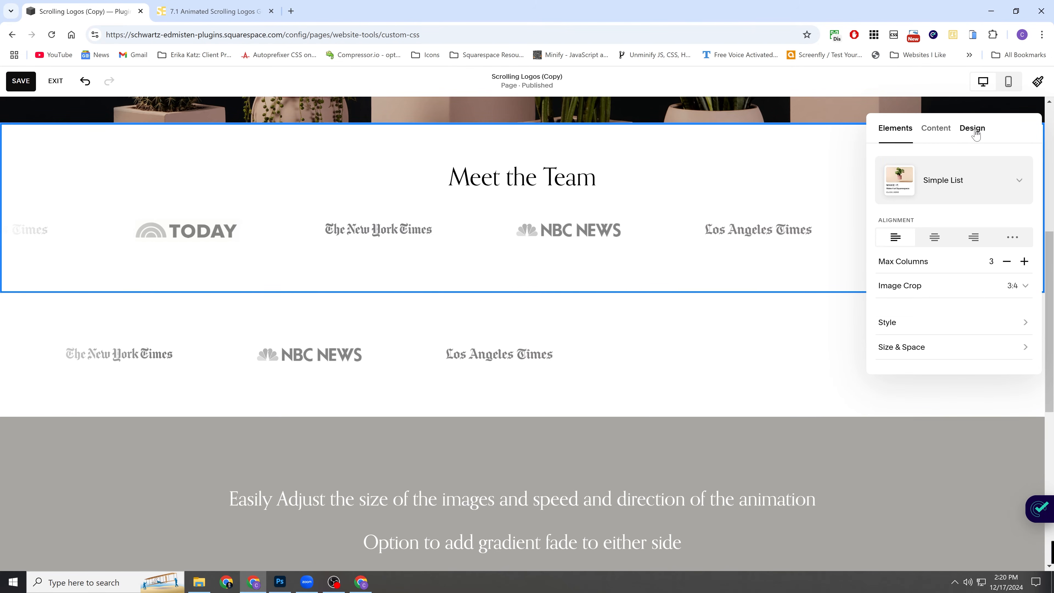
click(922, 349)
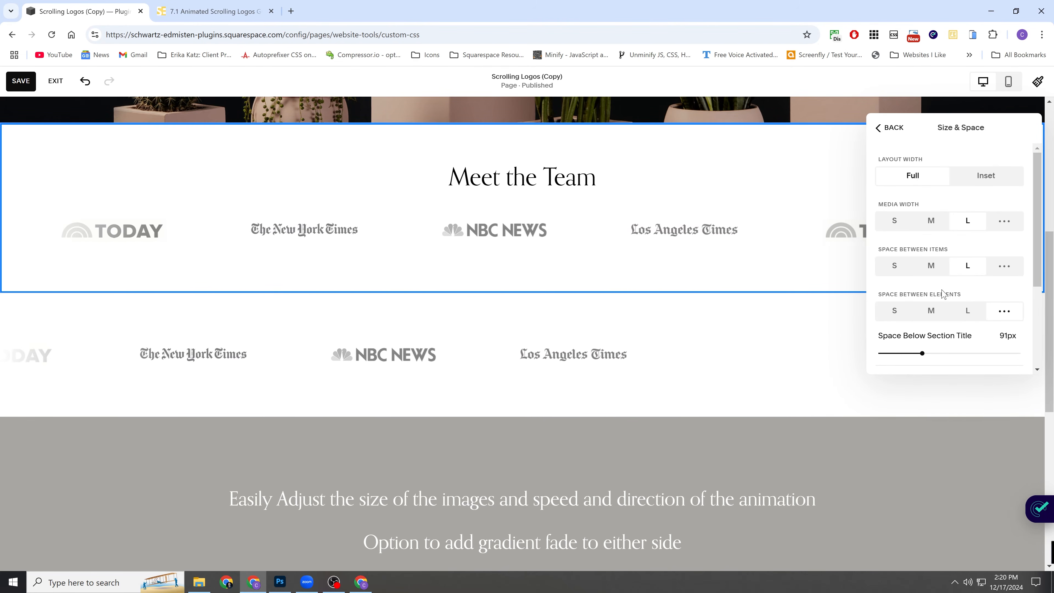
click(1004, 305)
scroll(921, 336, down, 1)
drag(904, 336, 870, 334)
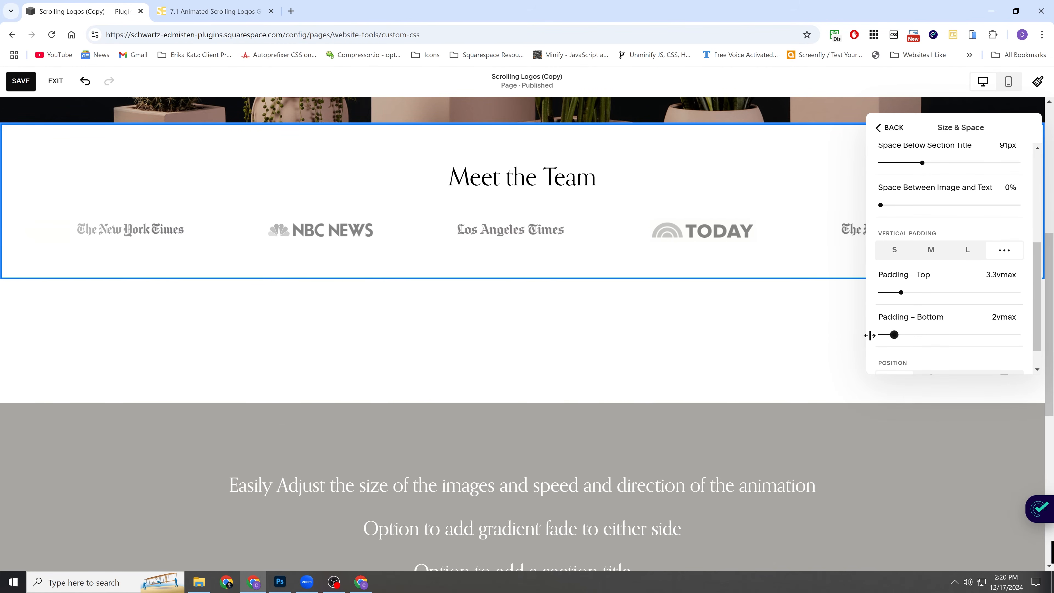
click(662, 281)
Set the duplicated section's custom top padding to 0vmax, save the page and exit editing.
click(982, 283)
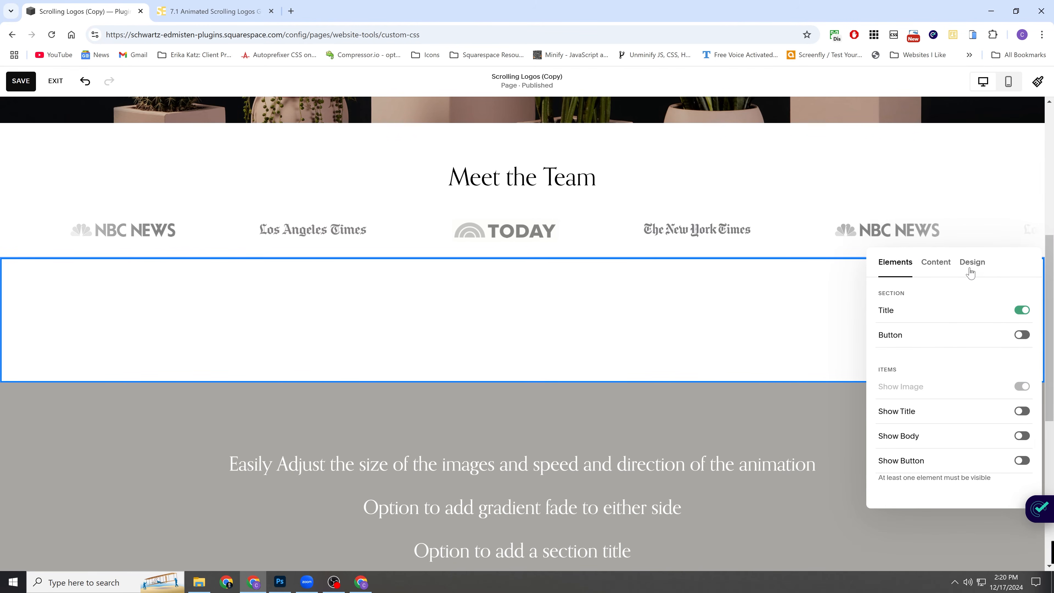
click(970, 262)
click(925, 481)
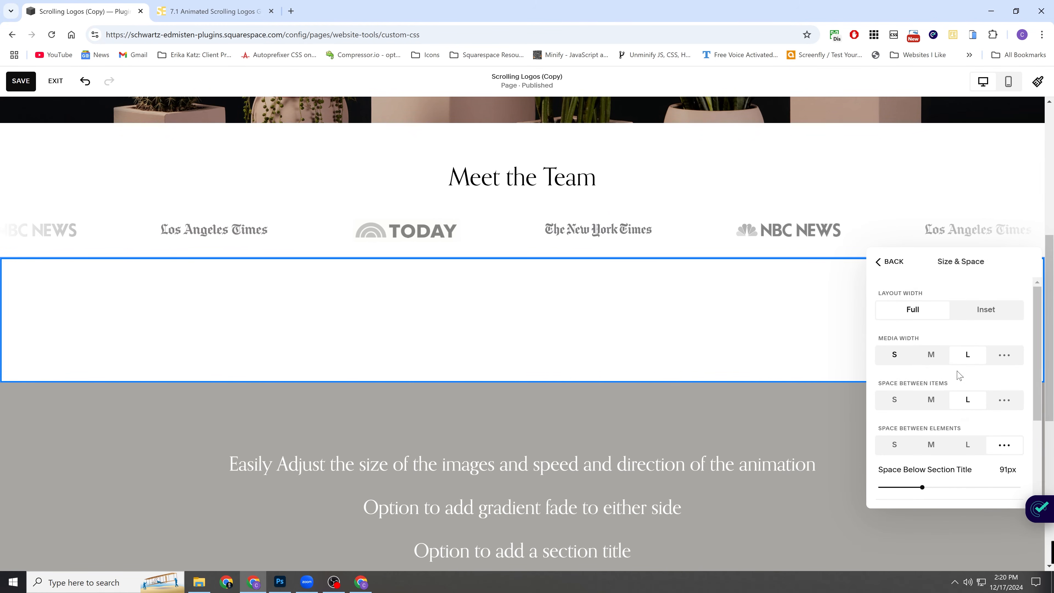
scroll(956, 415, down, 3)
click(1006, 440)
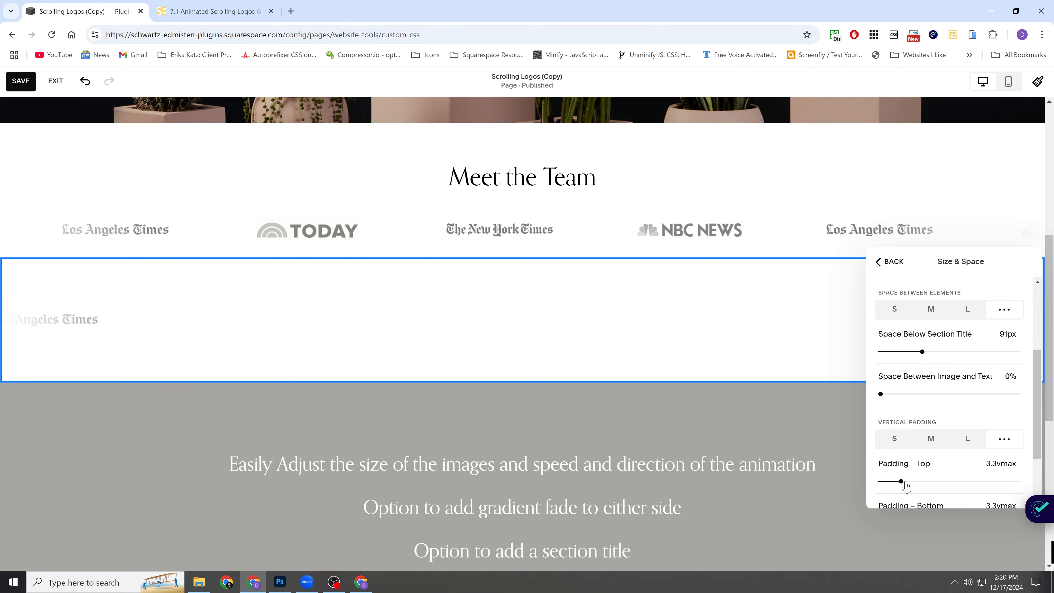
drag(870, 480, 858, 481)
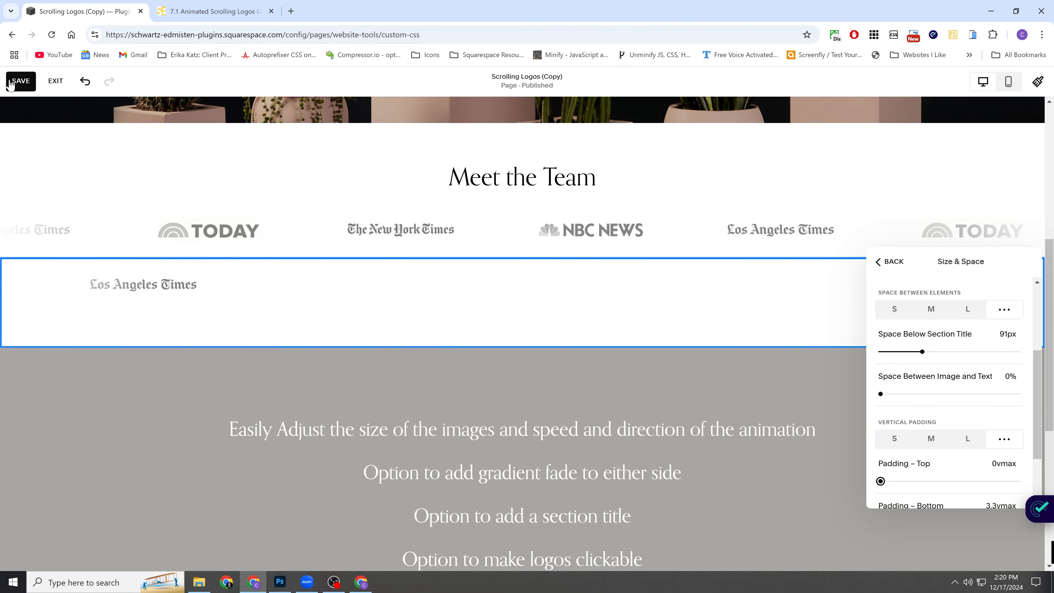
click(21, 82)
click(56, 80)
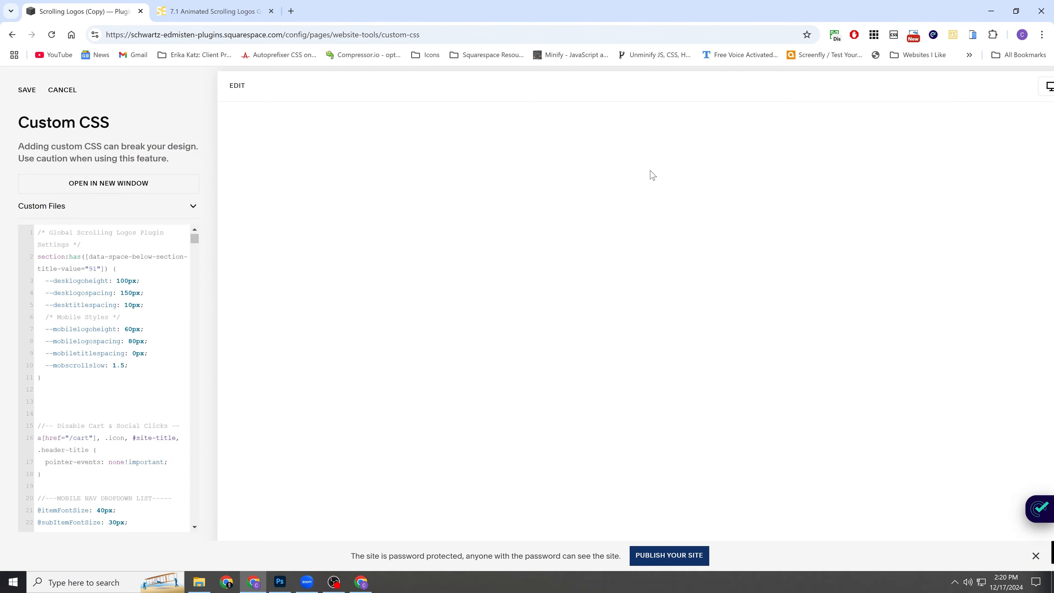
Review the two stacked logo rows scrolling in opposite directions in the page preview and save the custom CSS.
scroll(638, 192, down, 5)
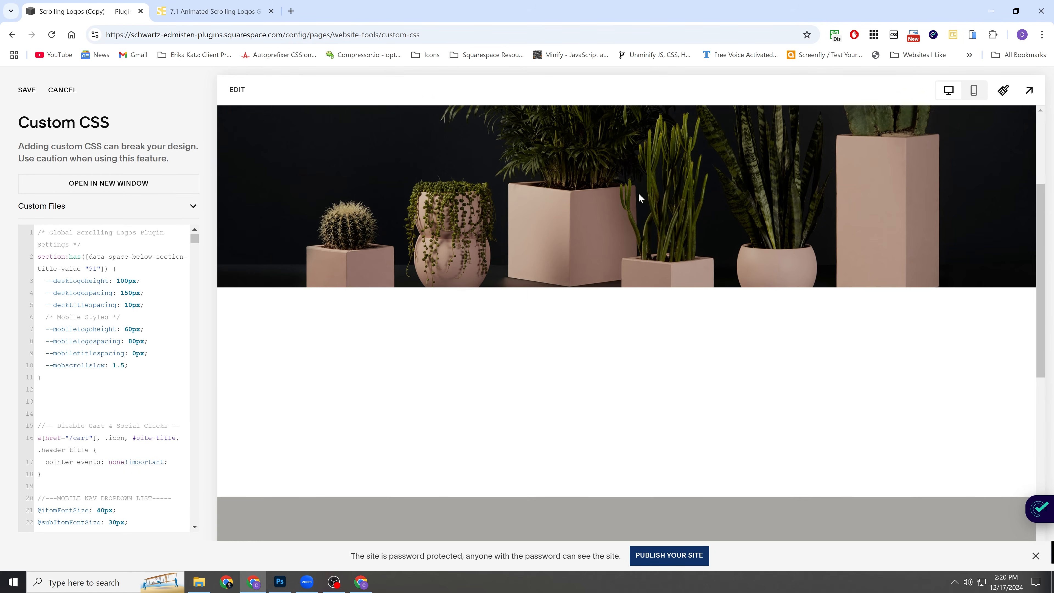
scroll(641, 198, down, 1)
scroll(640, 228, up, 1)
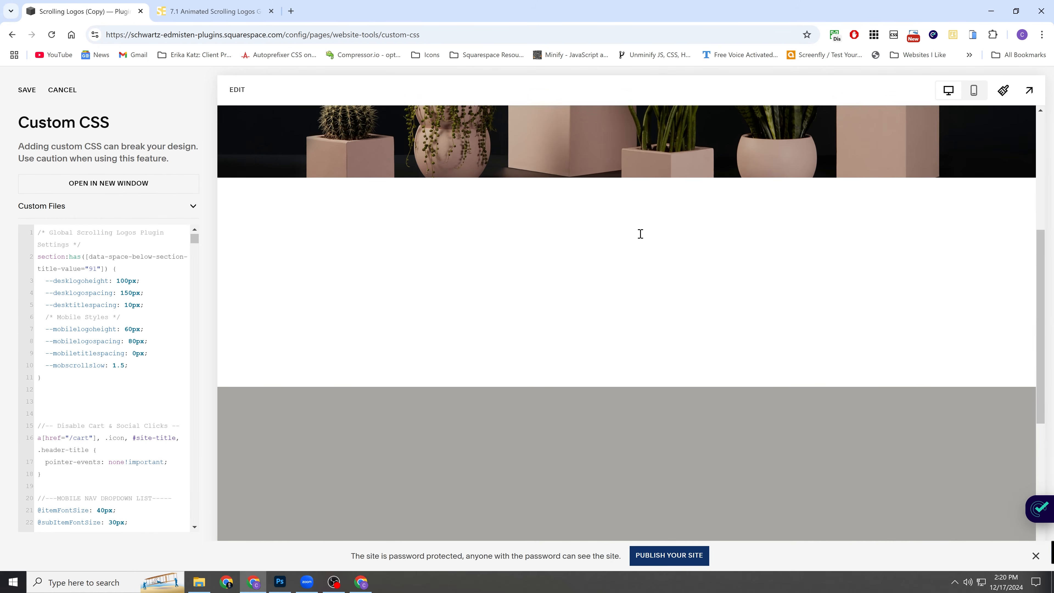
scroll(575, 236, down, 1)
scroll(643, 247, up, 1)
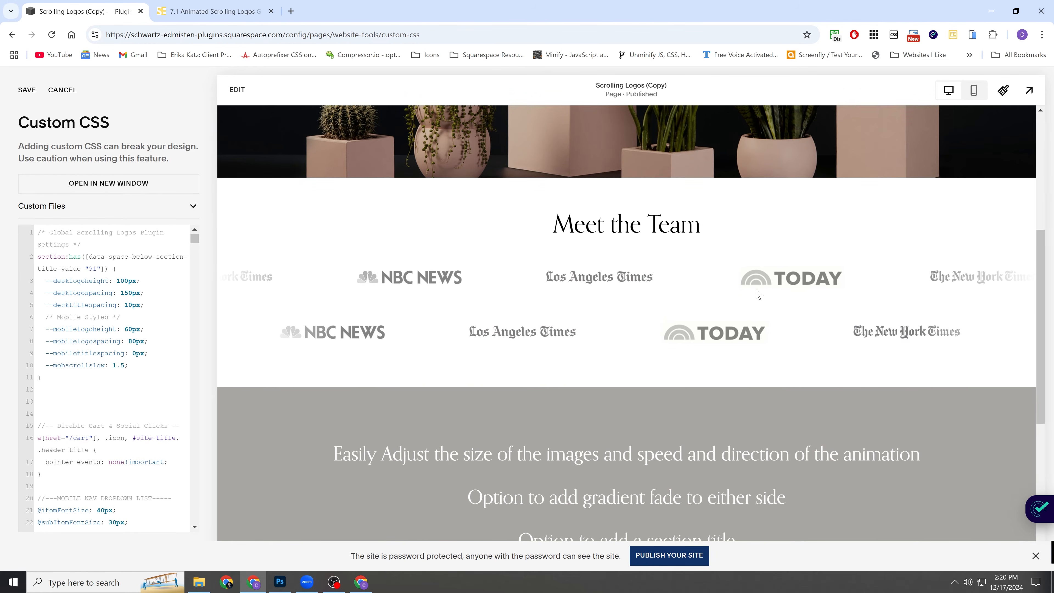
scroll(664, 299, up, 1)
scroll(651, 360, up, 1)
scroll(650, 351, down, 1)
scroll(580, 276, down, 1)
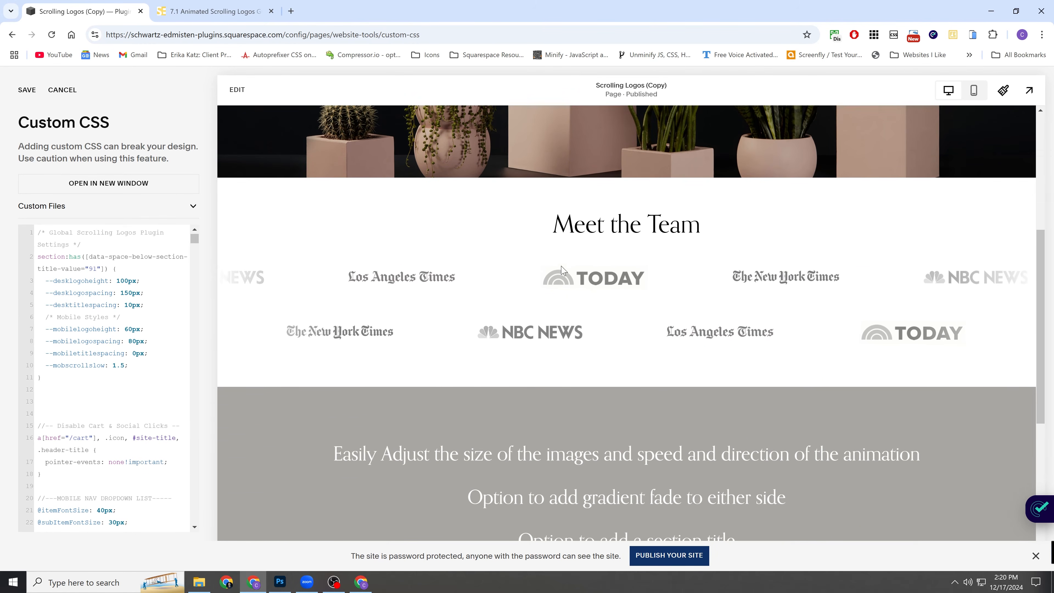
scroll(624, 267, up, 1)
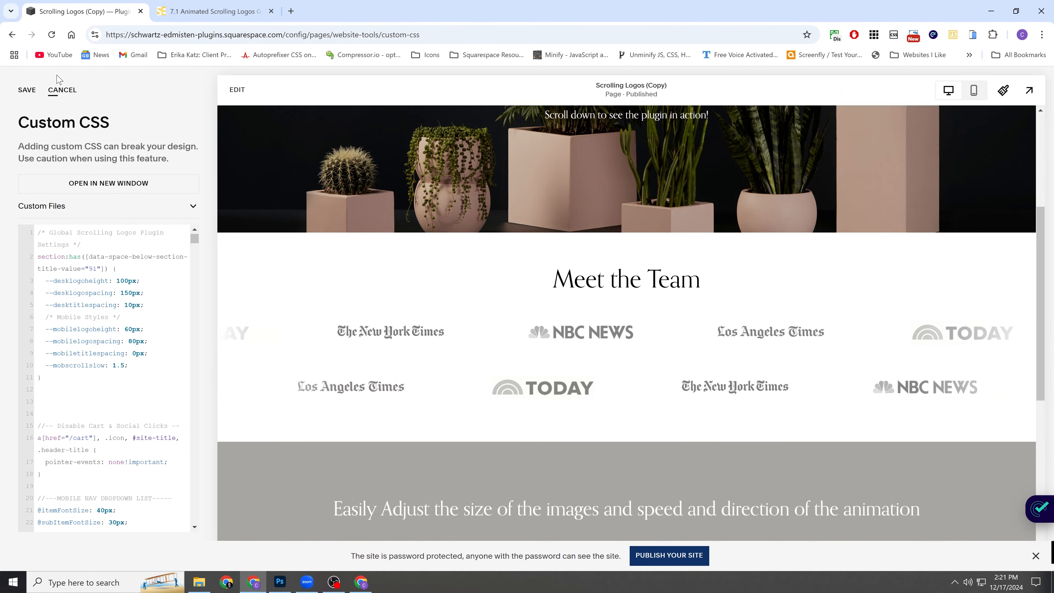
click(27, 90)
Examine the spacing and movement of the two logo rows beneath the Meet the Team title.
scroll(539, 276, down, 1)
scroll(551, 287, down, 1)
scroll(556, 299, up, 1)
scroll(487, 322, down, 1)
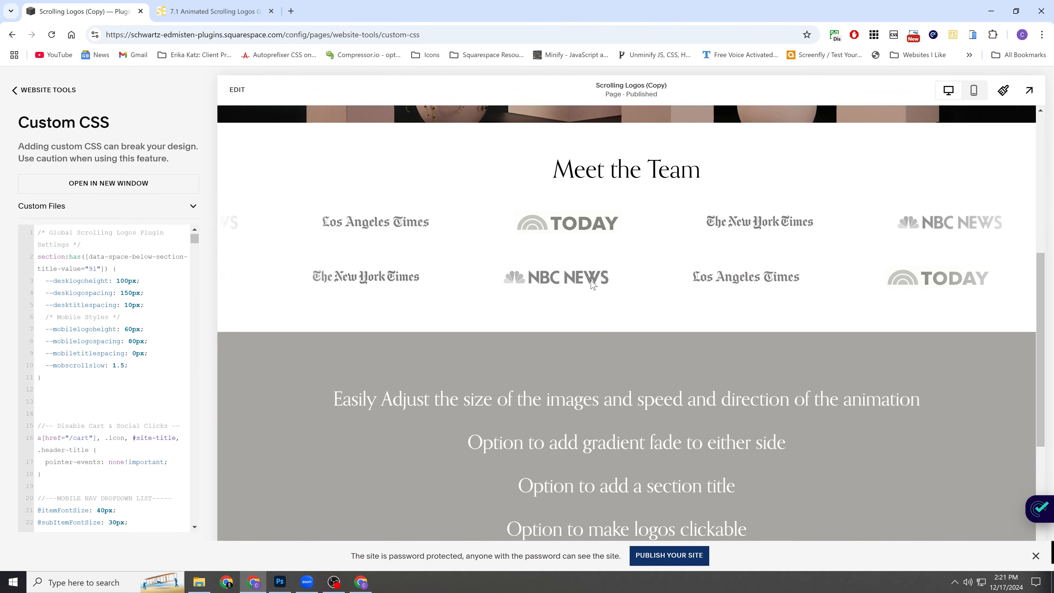
scroll(404, 329, up, 1)
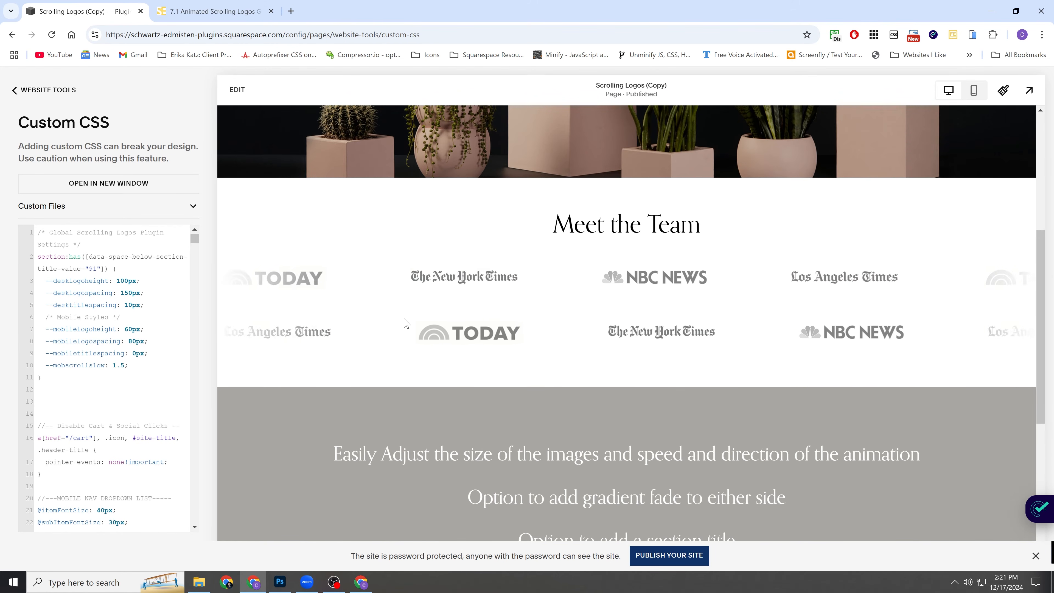
scroll(581, 344, up, 1)
scroll(590, 368, down, 2)
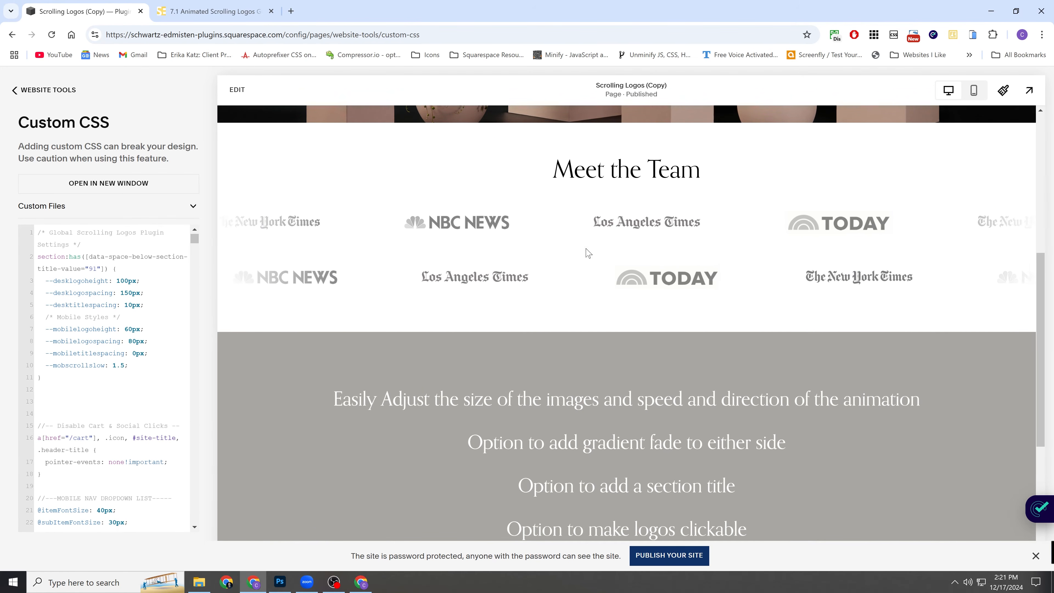
Inspect the second logo row's section element and copy its data-section-id attribute from the page code.
right_click(753, 310)
mouse_move(857, 292)
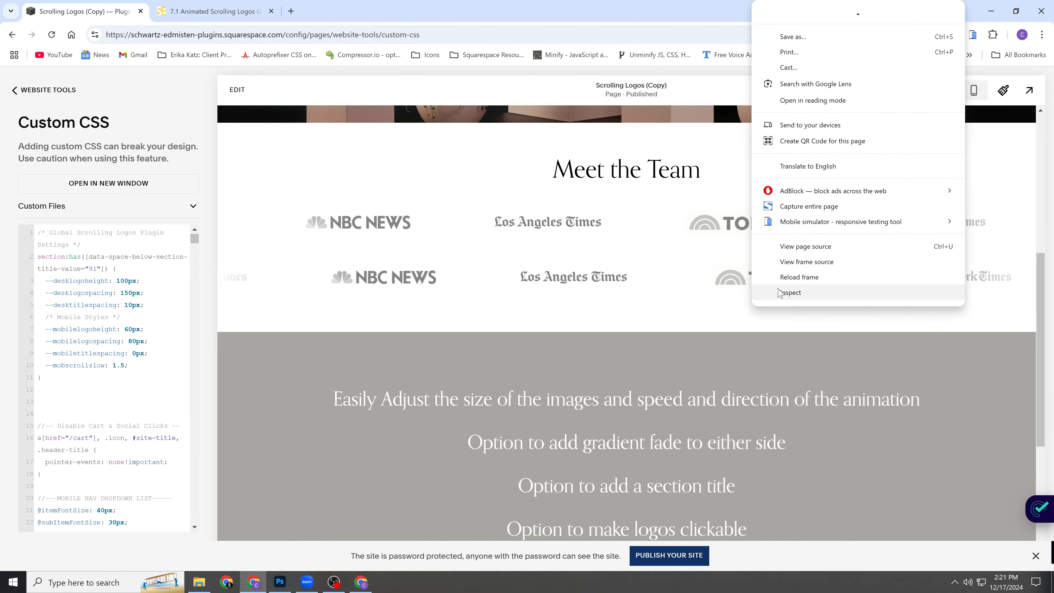
click(788, 292)
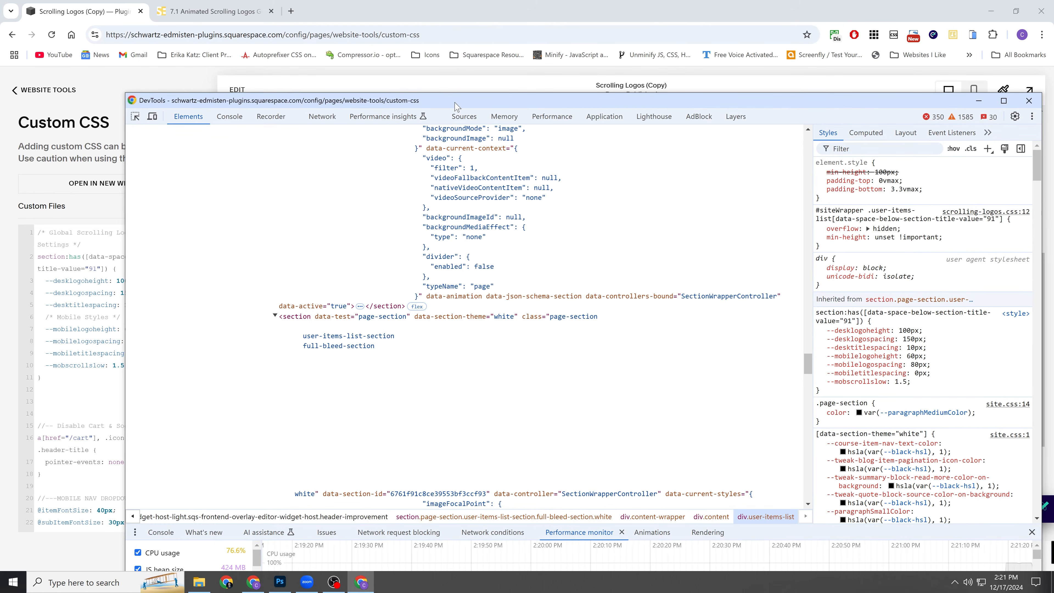
drag(454, 103, 215, 51)
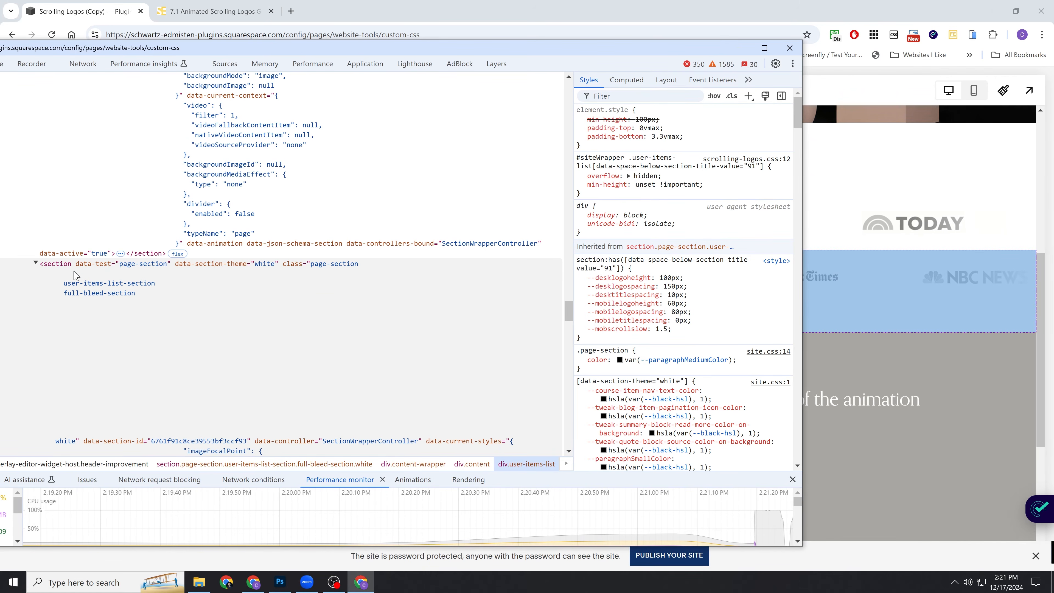
scroll(183, 294, down, 3)
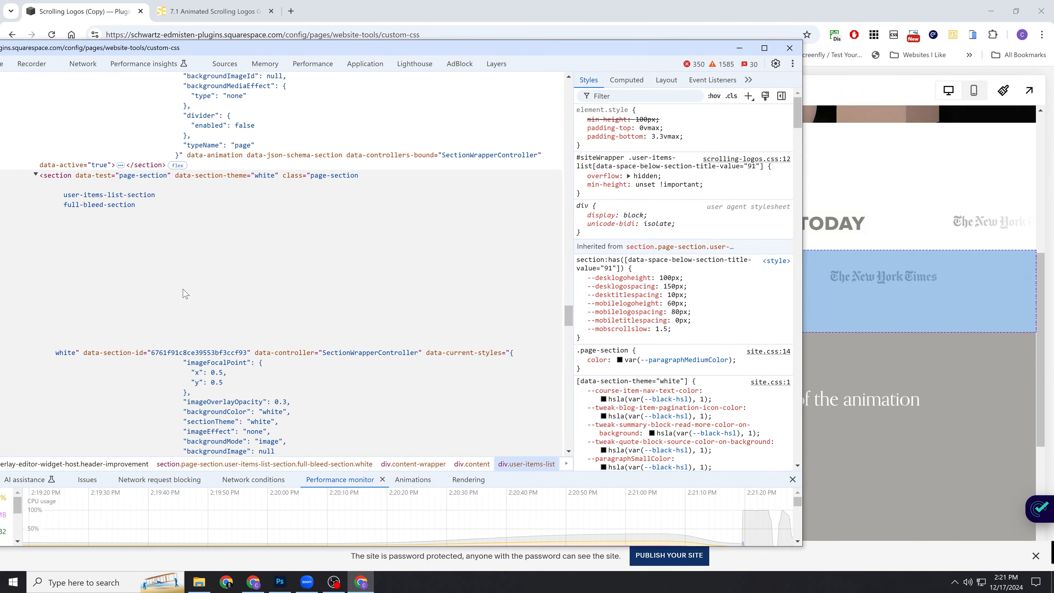
scroll(171, 338, down, 2)
click(106, 261)
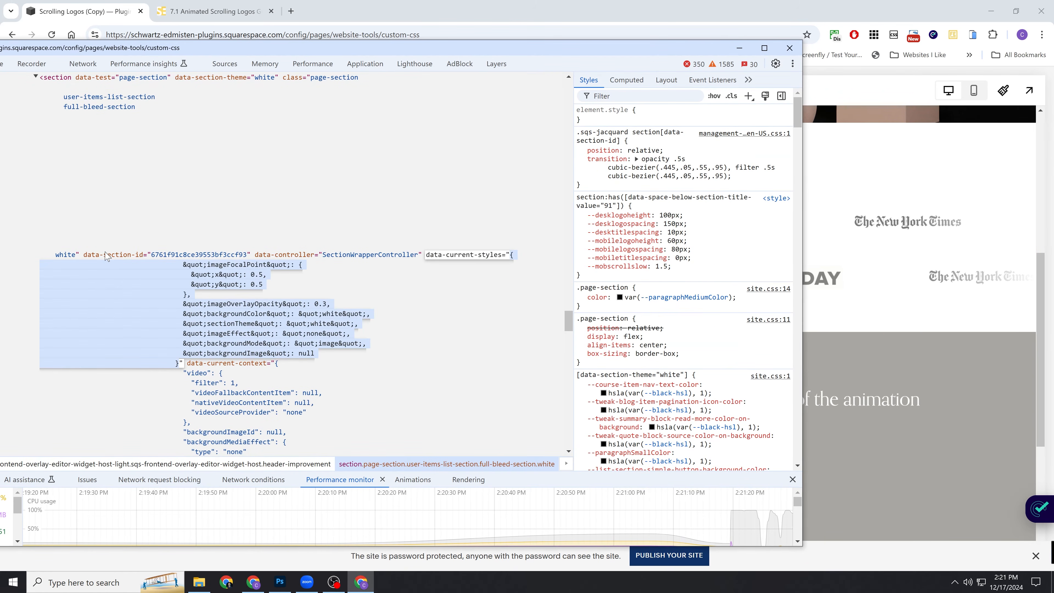
double_click(105, 257)
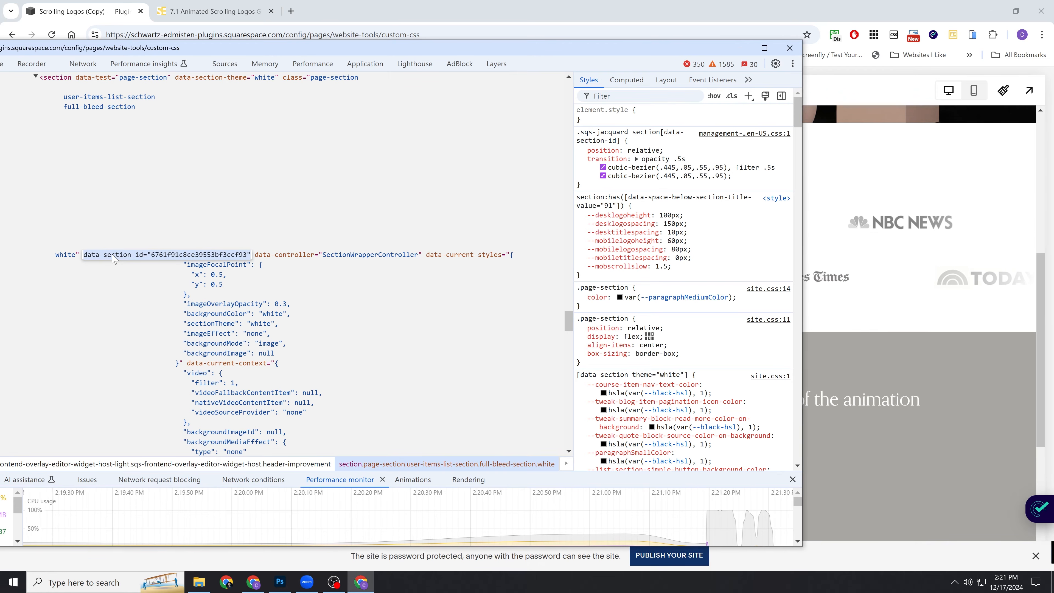
click(789, 48)
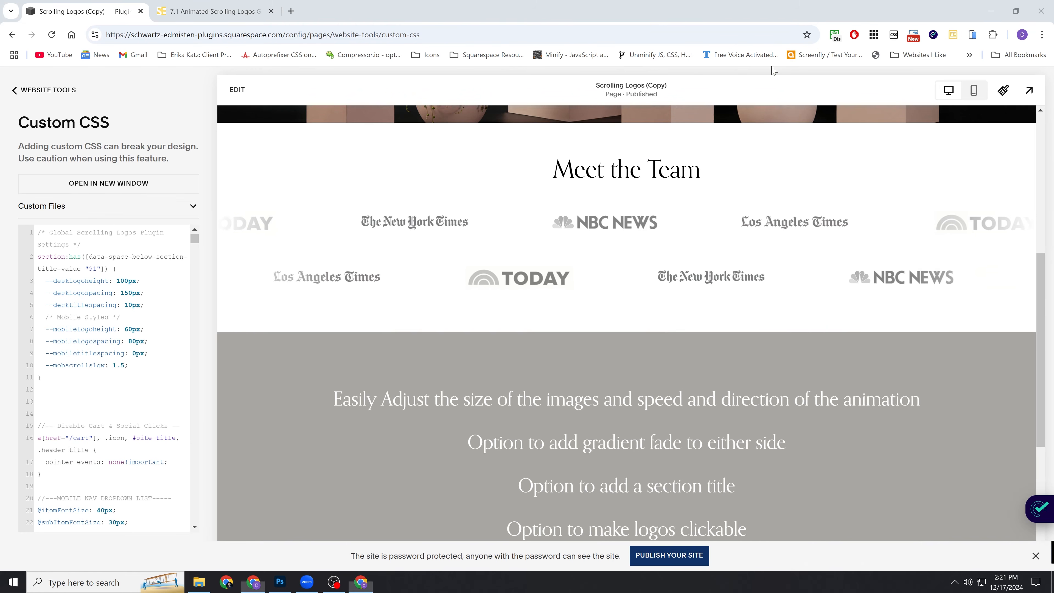
Add a [data-section-id="6761f91c8ce39553bf3ccf93"] rule below the global rule, with copies of its desktop and mobile variables and --desklogoheight set to 150px.
click(55, 385)
key(Return)
text([)
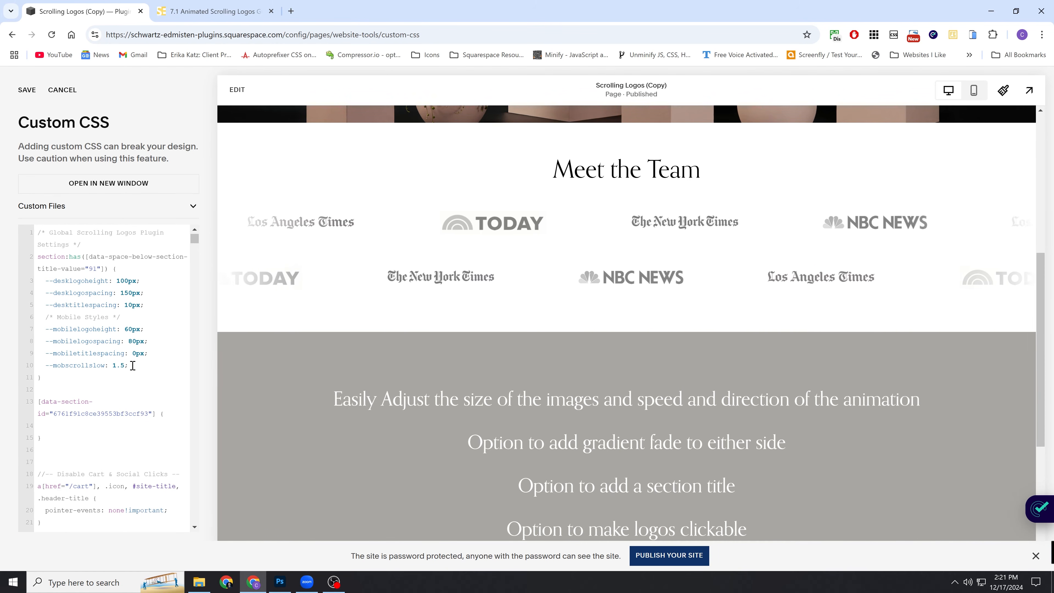
drag(101, 349, 36, 287)
key(ctrl+c)
click(66, 426)
key(ctrl+v)
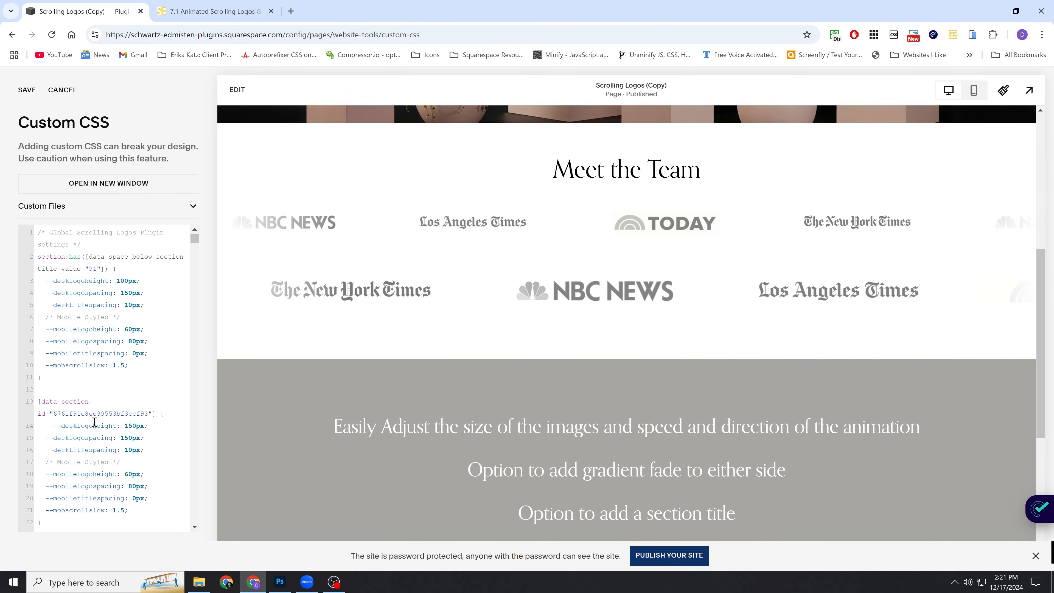
Compare the global plugin rule with the section-specific rule and examine the logo sizes in the preview.
scroll(74, 425, down, 1)
drag(54, 468, 39, 337)
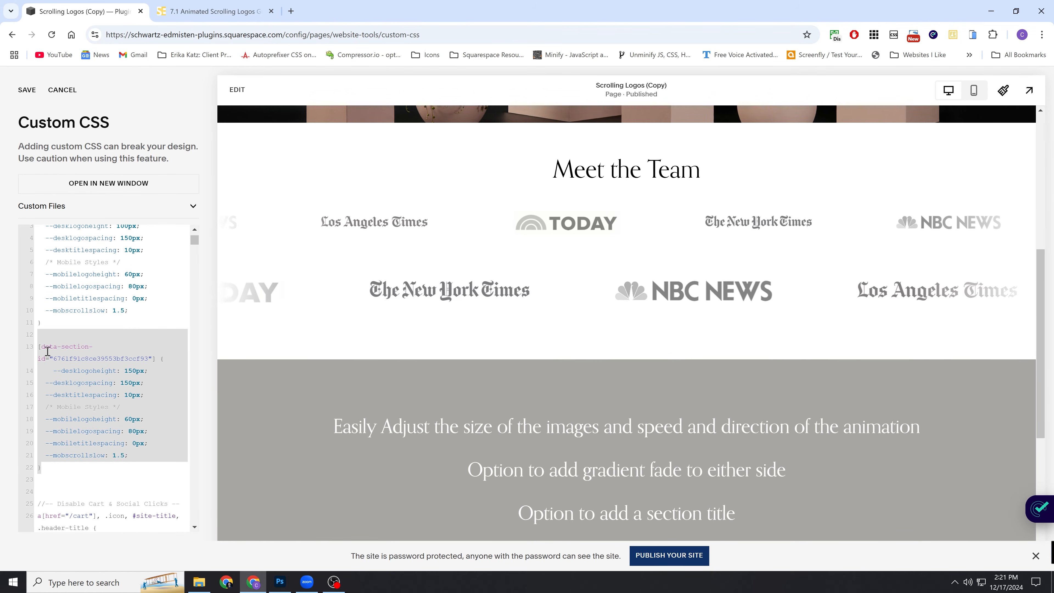
click(65, 347)
scroll(459, 307, up, 1)
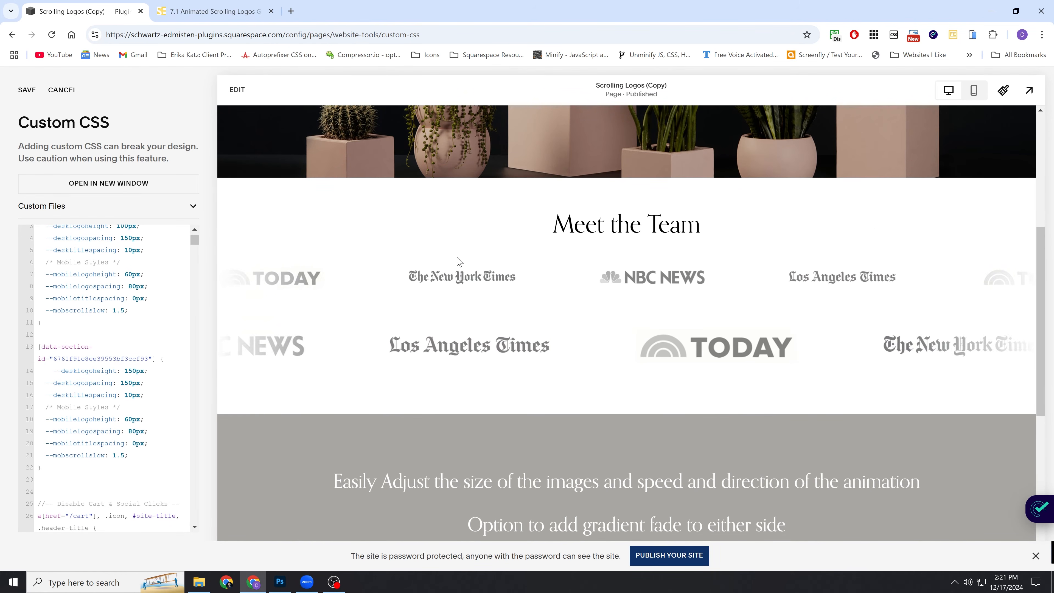
scroll(456, 265, up, 1)
scroll(81, 270, up, 1)
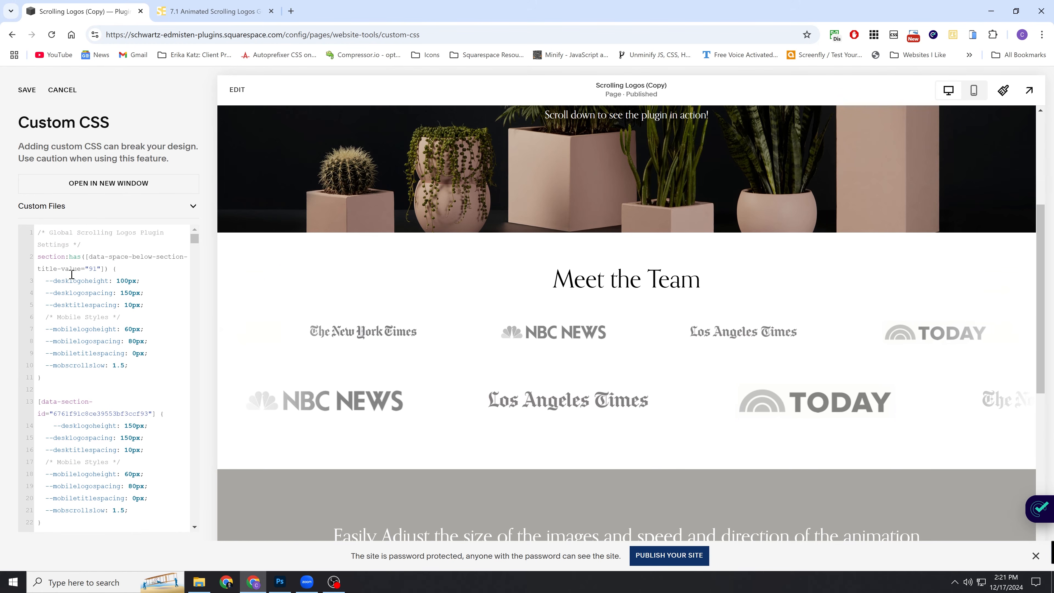
drag(38, 254, 55, 377)
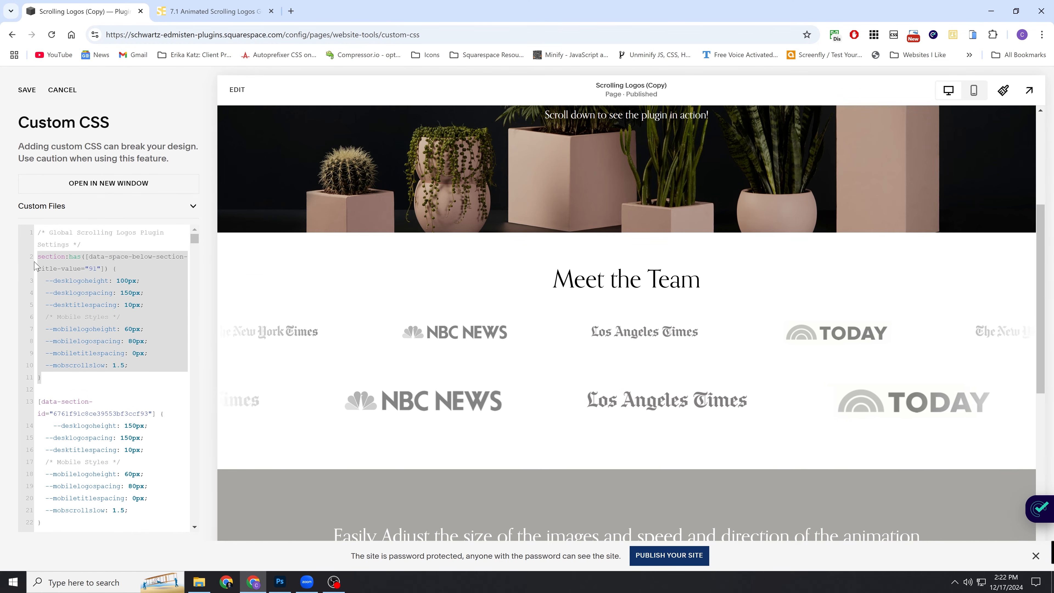
click(55, 377)
scroll(56, 371, down, 1)
drag(50, 467, 38, 346)
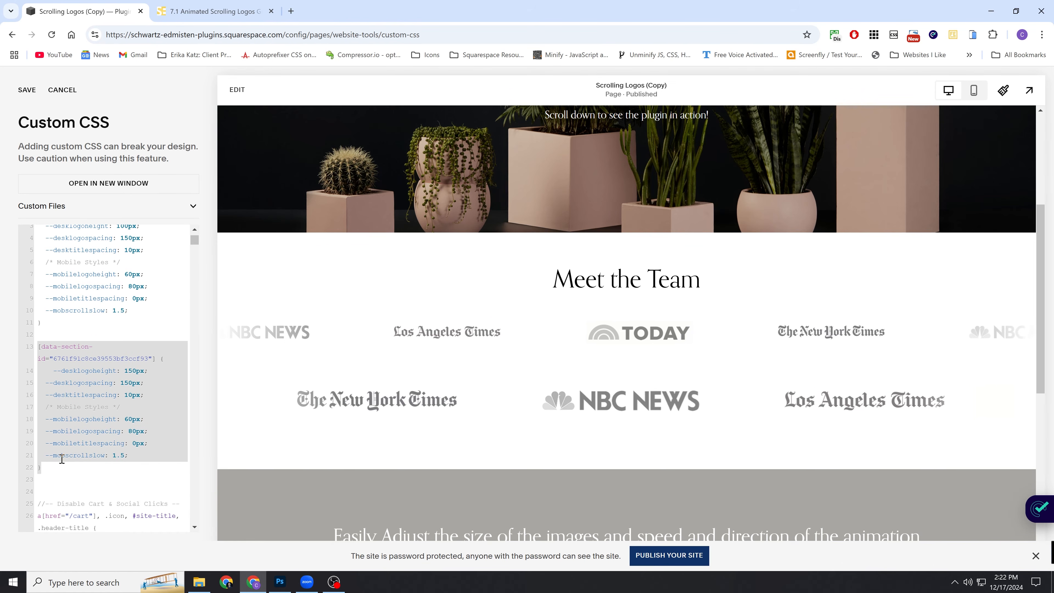
click(56, 467)
scroll(75, 395, down, 1)
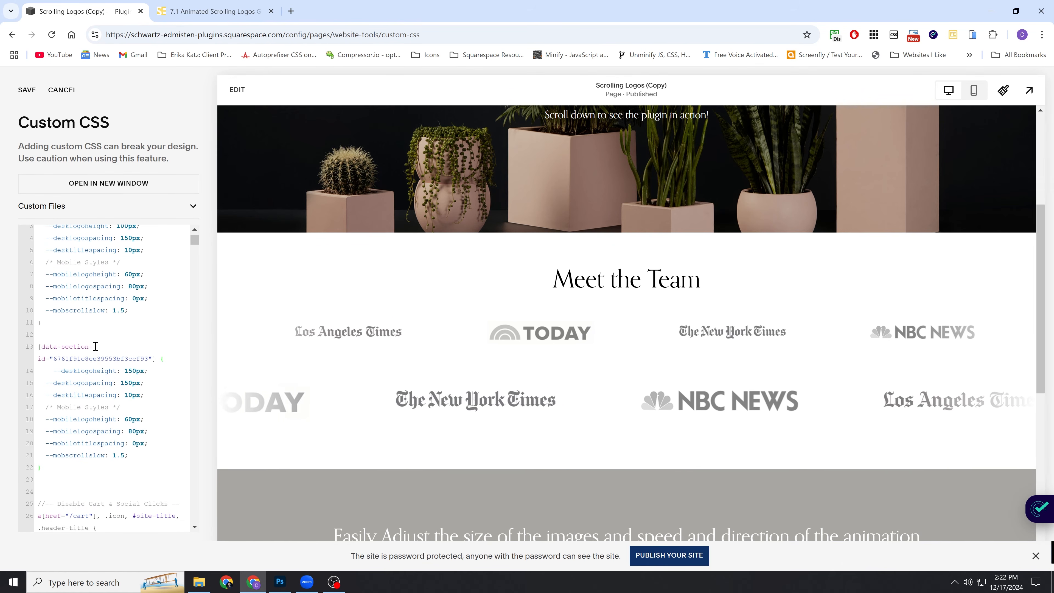
scroll(97, 347, up, 1)
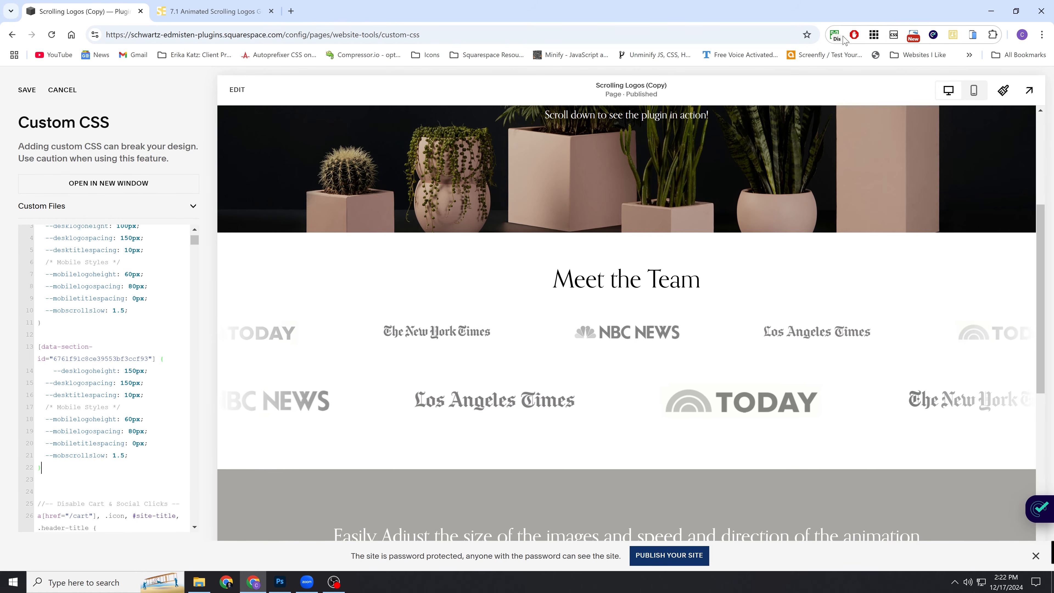
Display the section IDs over the page preview and copy the second logo row's section selector.
click(873, 34)
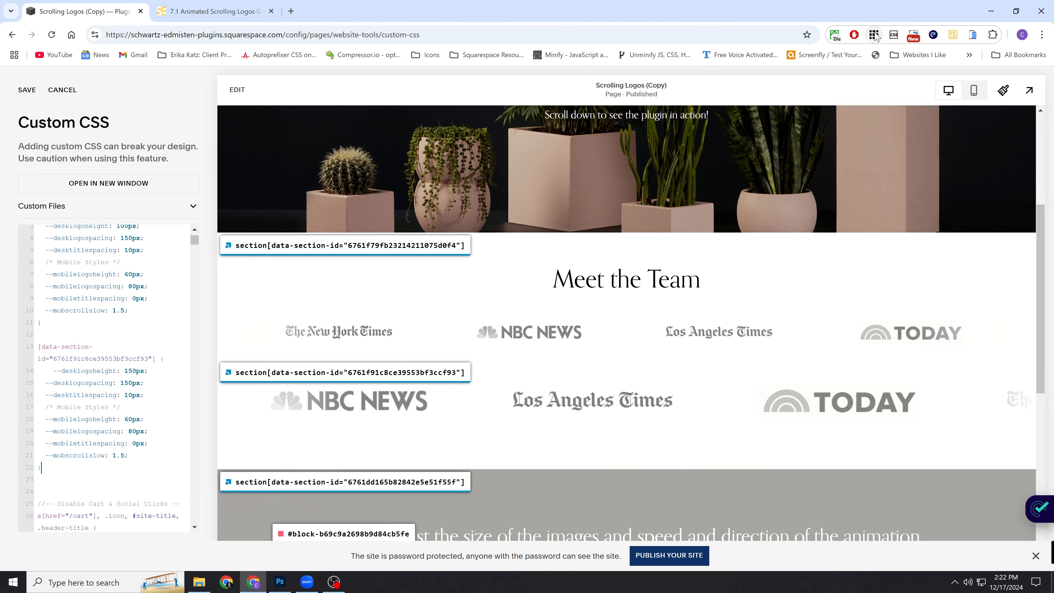
scroll(520, 240, down, 1)
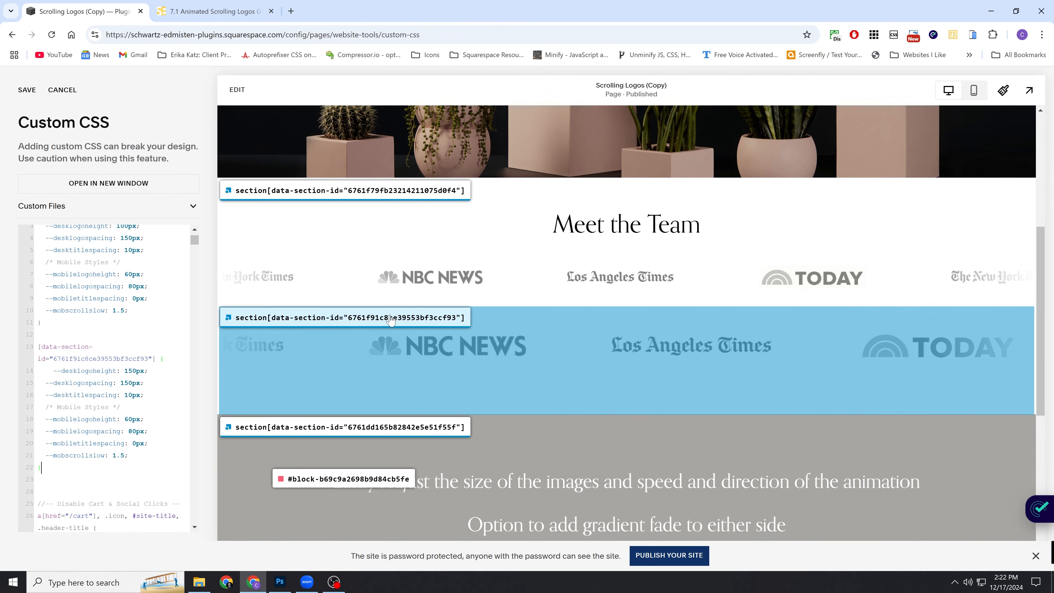
click(391, 319)
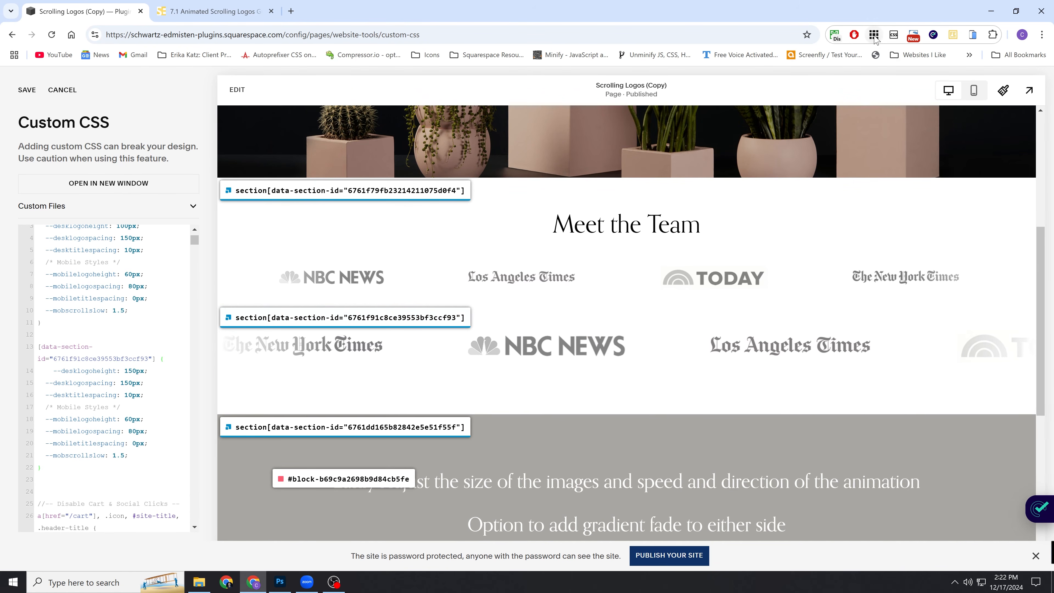
Prefix the section-specific rule's data-section-id selector with "section".
drag(155, 358, 36, 346)
click(37, 347)
text(section)
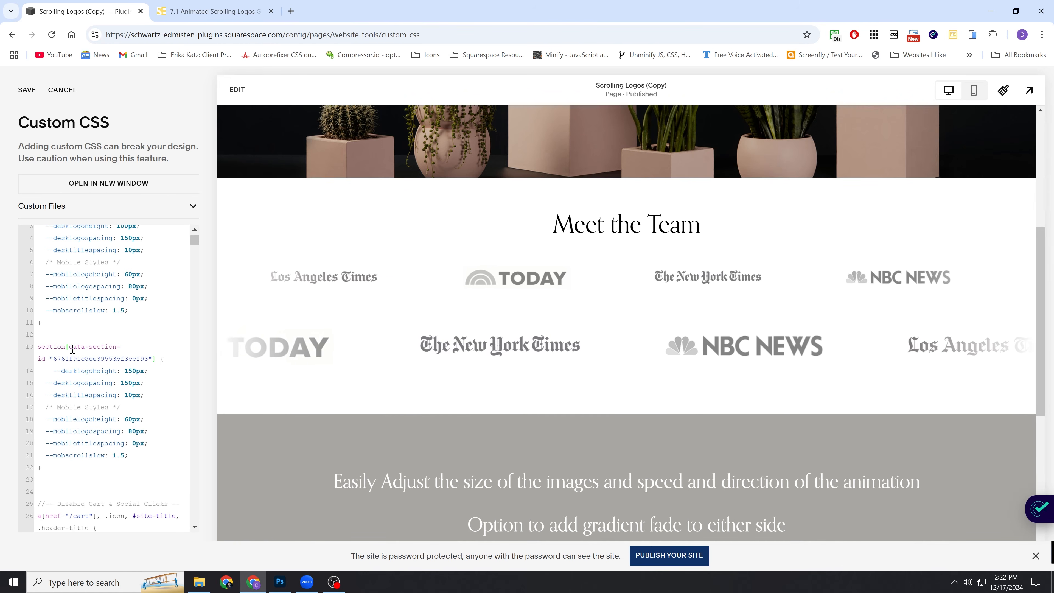
Delete the entire section-specific rule for the second logo row and save the custom CSS.
scroll(112, 387, down, 1)
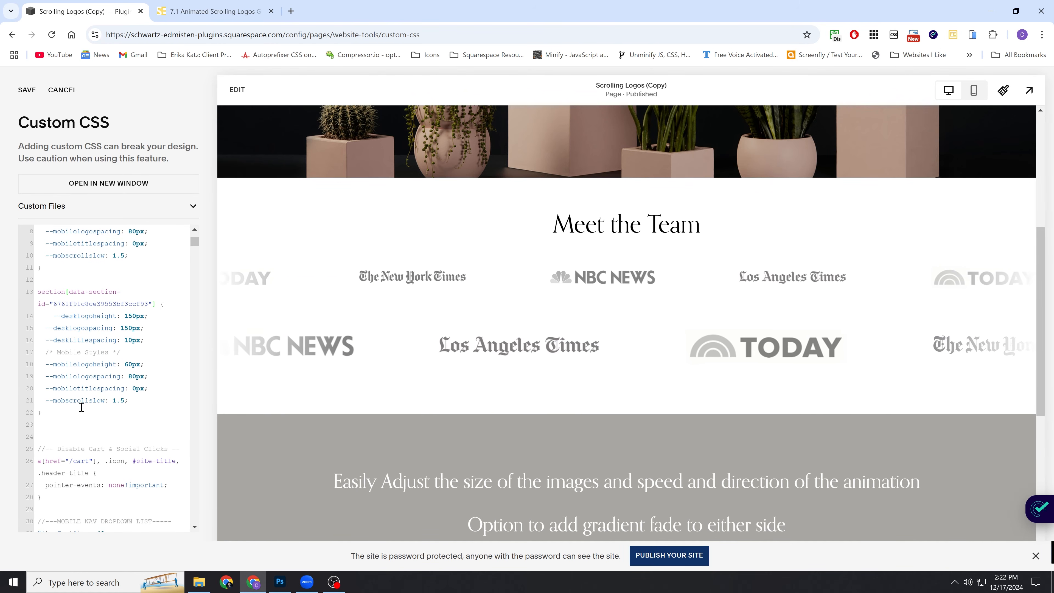
scroll(82, 407, up, 1)
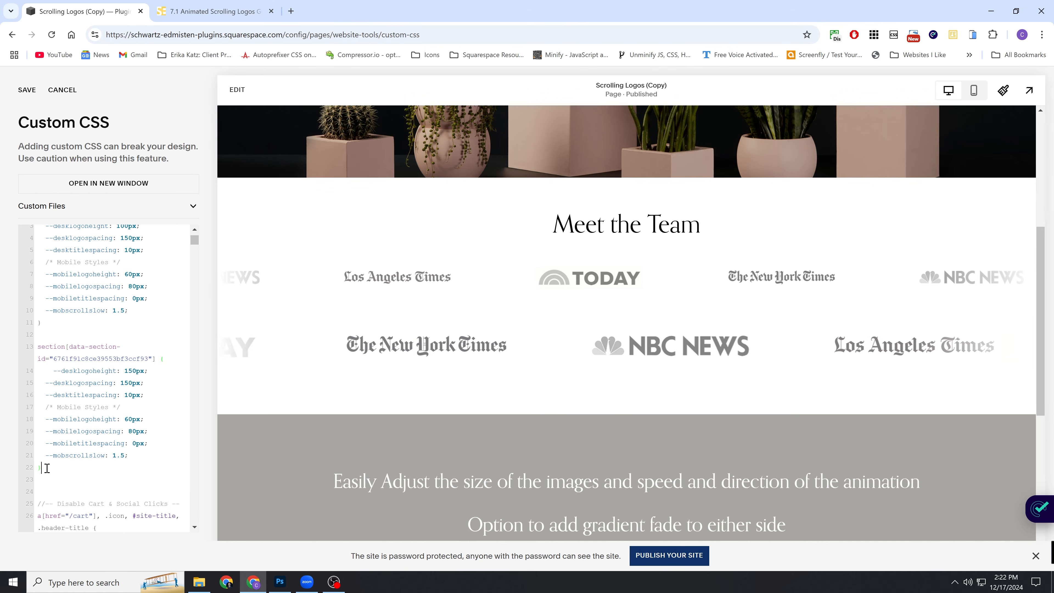
drag(44, 452, 30, 348)
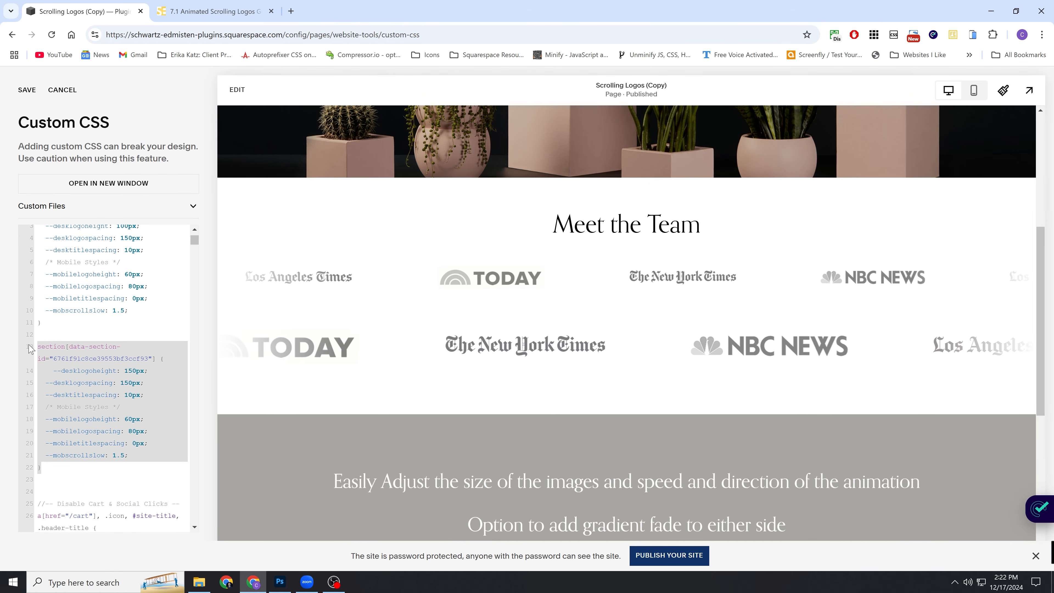
key(BackSpace)
click(23, 89)
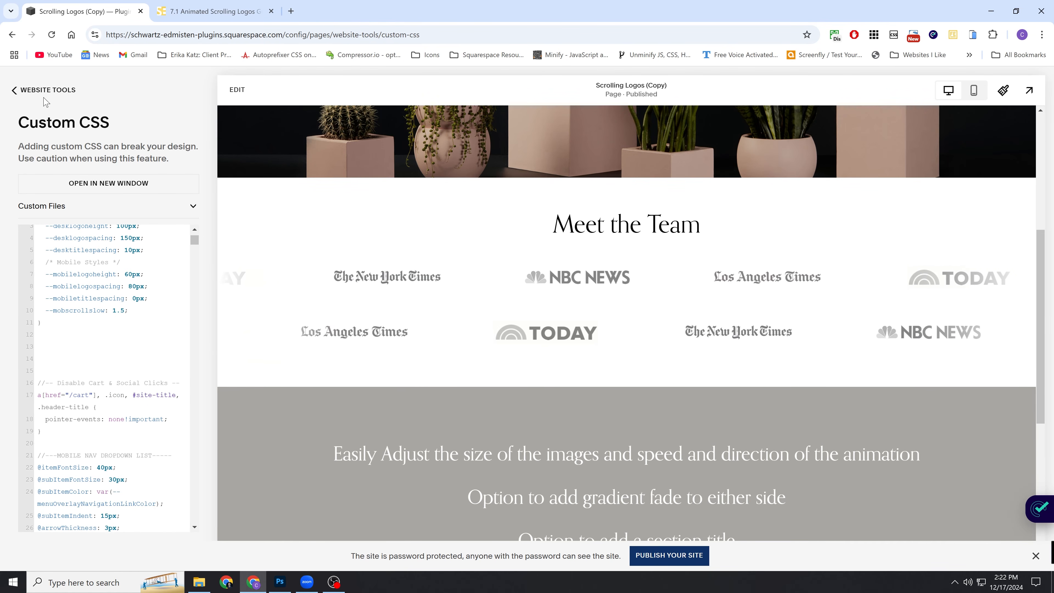
Add the copied section-specific rule with 150px desktop logo height, wrapped in style tags, to the Scrolling Logos (Copy) page's header code injection and save.
click(25, 89)
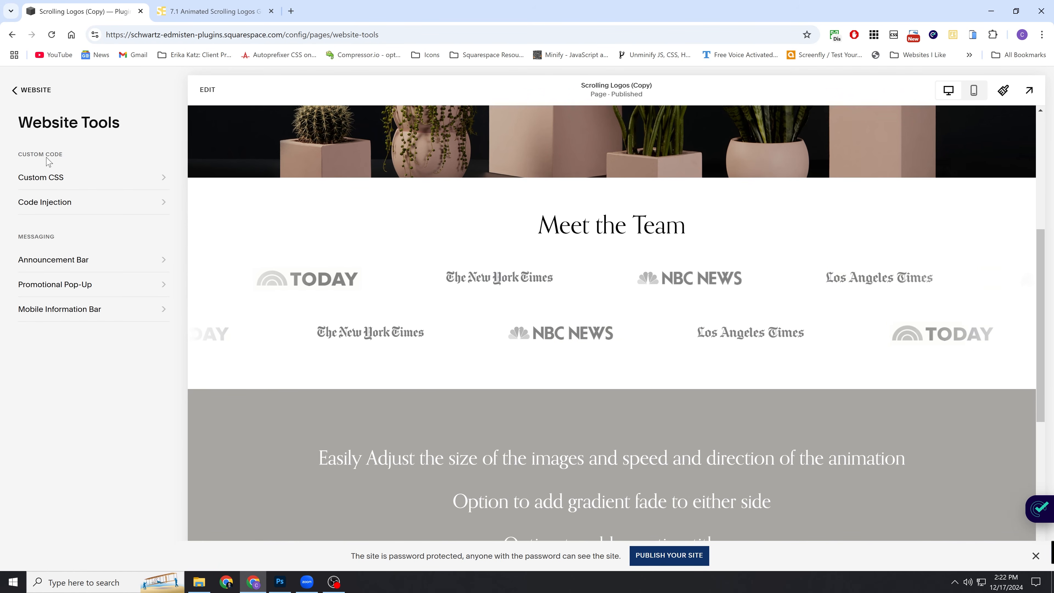
click(33, 90)
scroll(77, 200, down, 4)
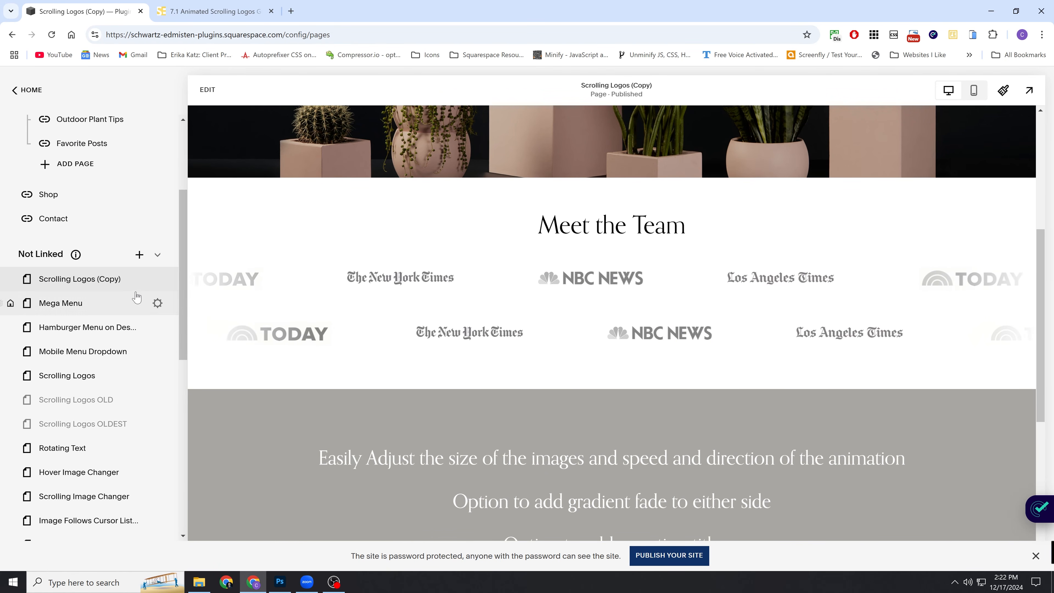
click(157, 278)
click(318, 305)
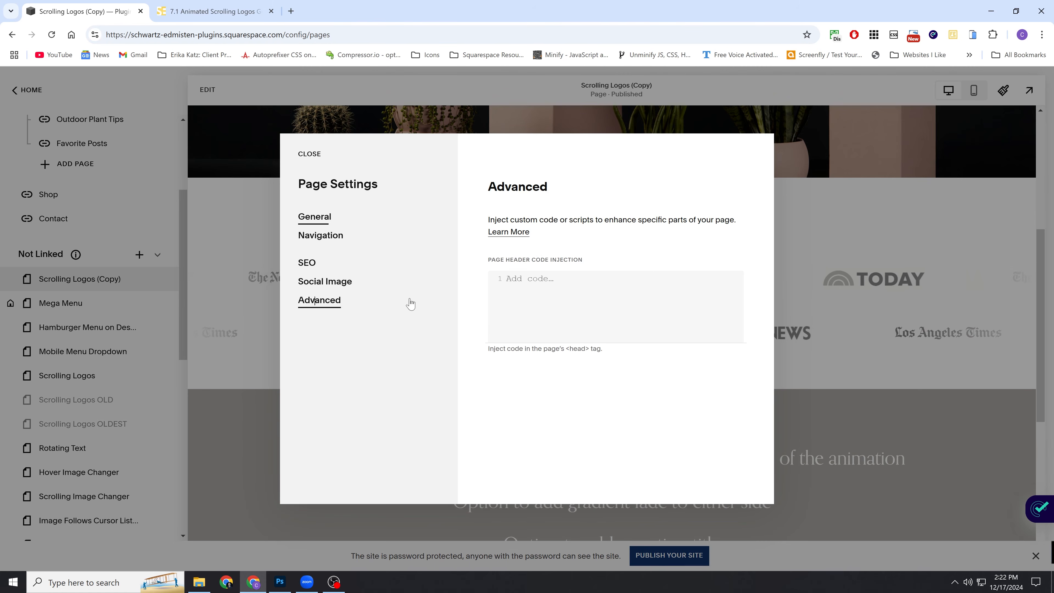
click(544, 284)
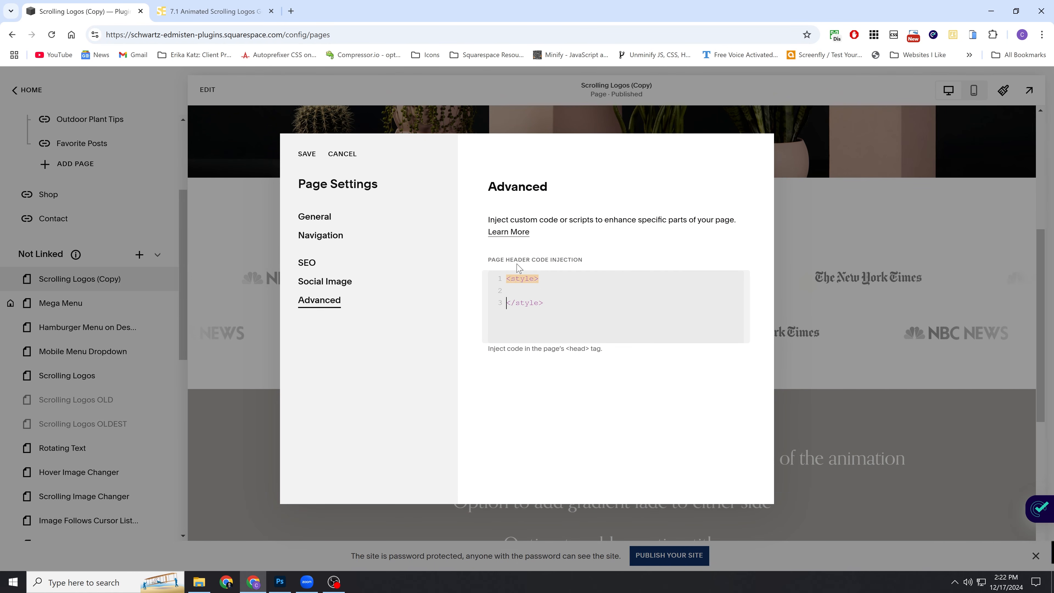
key(ctrl+v)
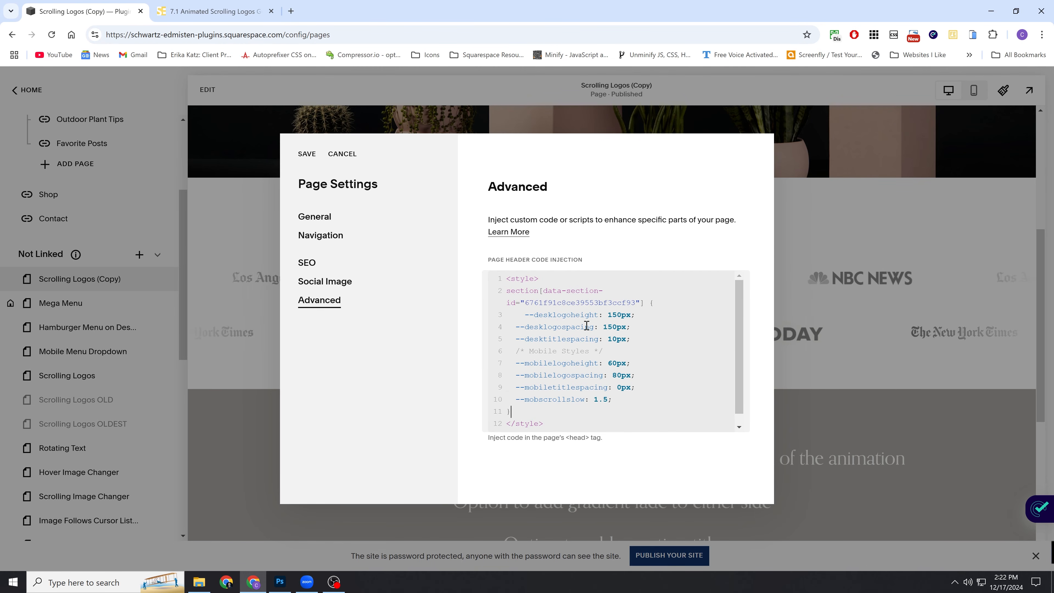
click(301, 160)
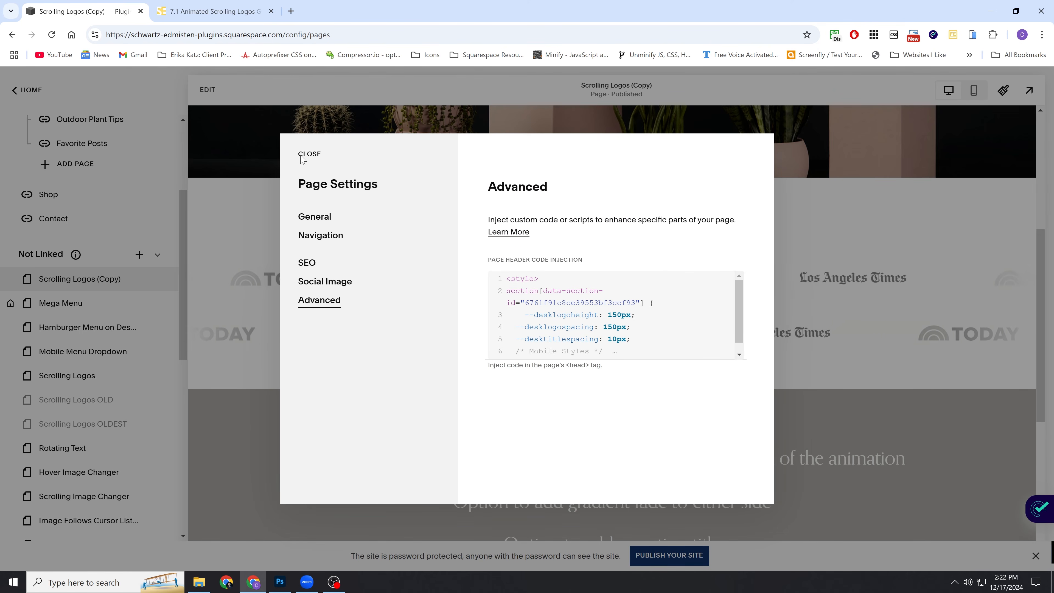
click(305, 154)
Examine the logo sizes of both scrolling rows in the Scrolling Logos (Copy) page preview.
scroll(454, 268, down, 5)
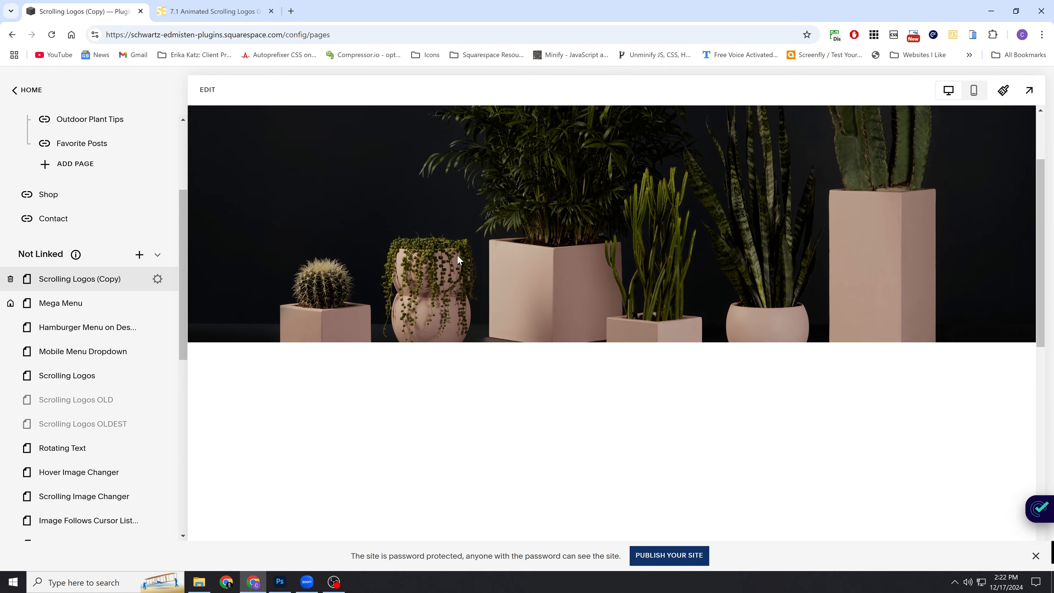
scroll(455, 307, down, 2)
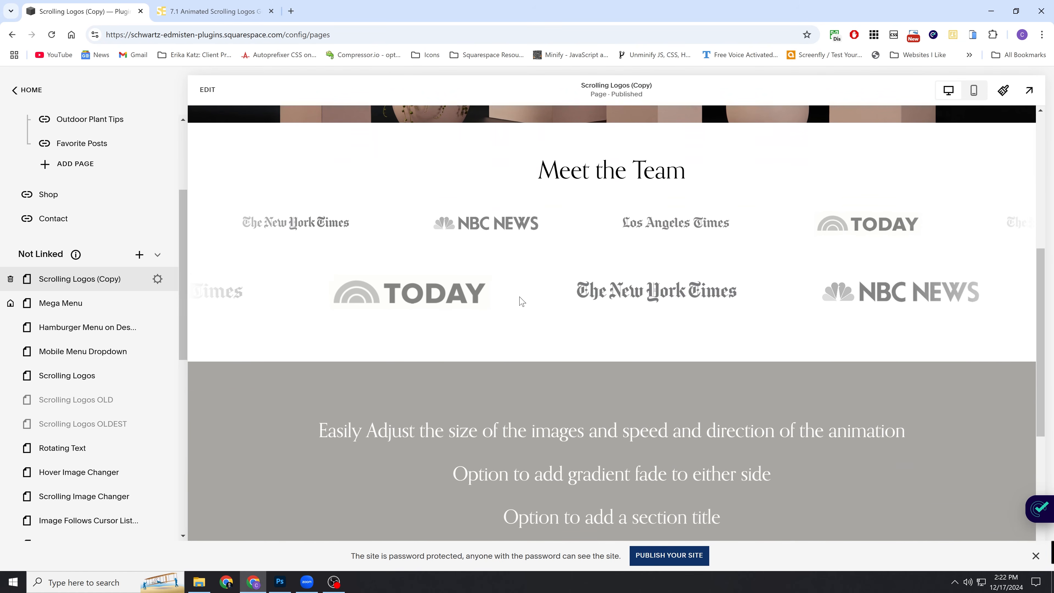
scroll(463, 245, up, 3)
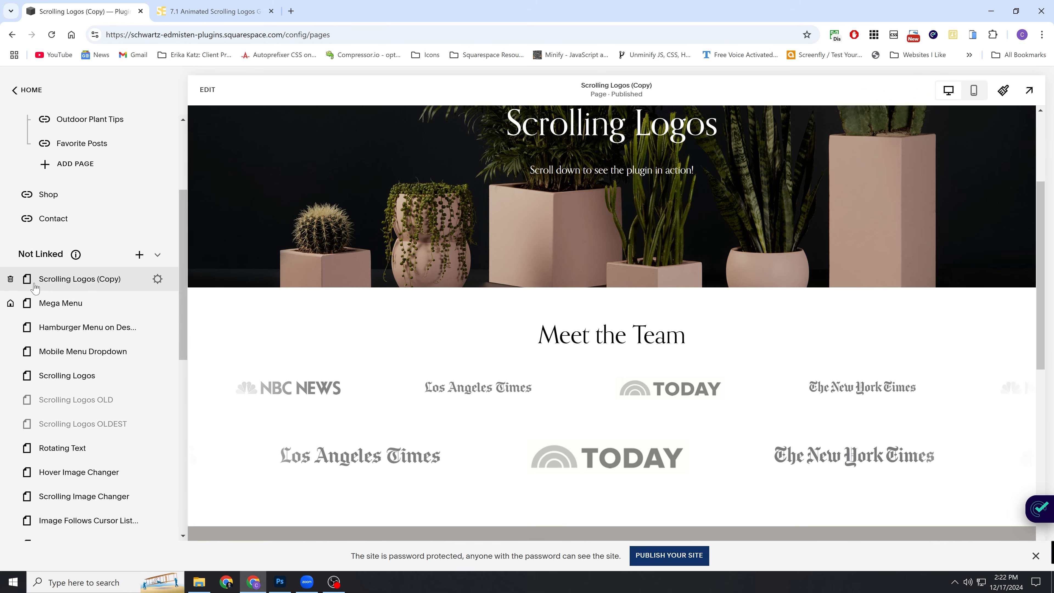
scroll(389, 298, down, 1)
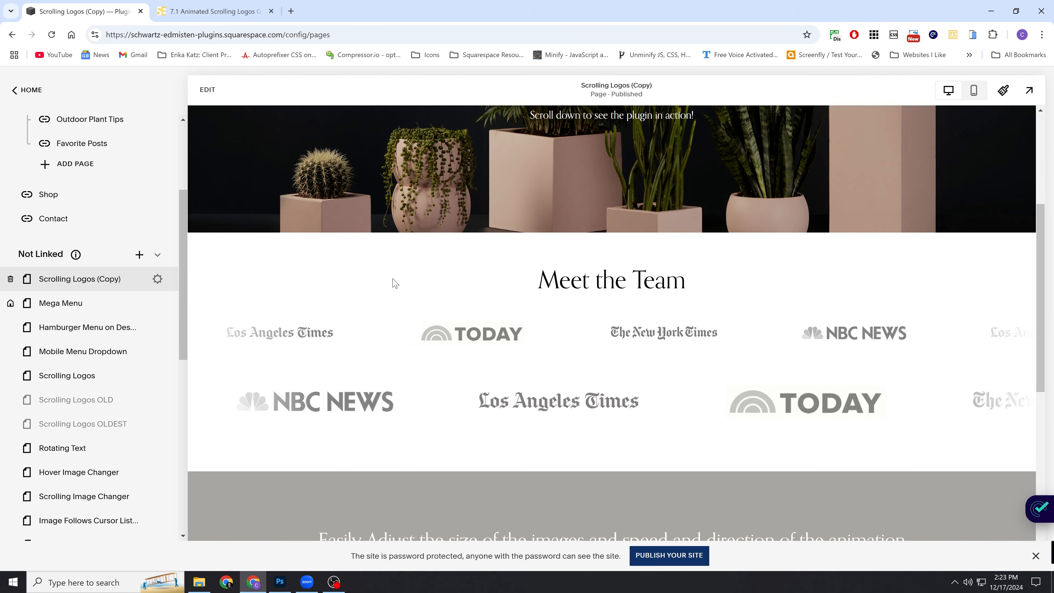
scroll(411, 299, down, 1)
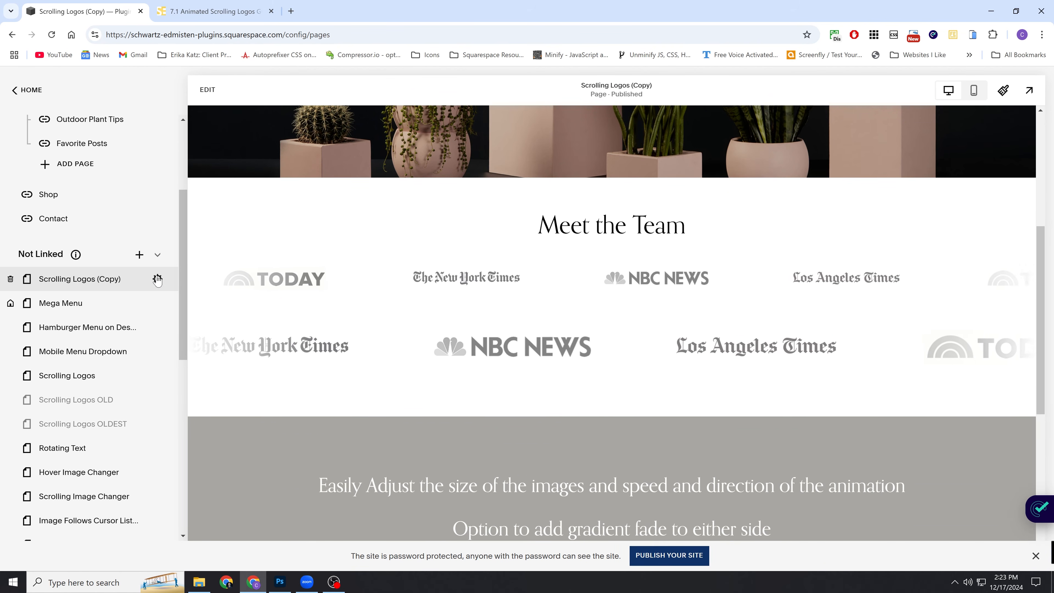
scroll(444, 275, down, 1)
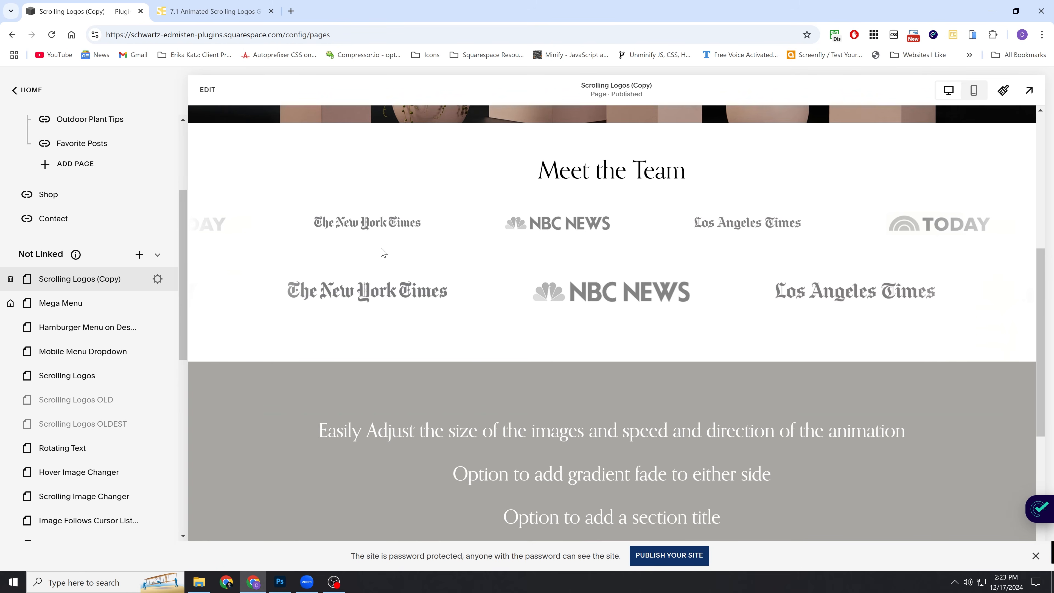
scroll(399, 270, up, 2)
scroll(414, 291, down, 2)
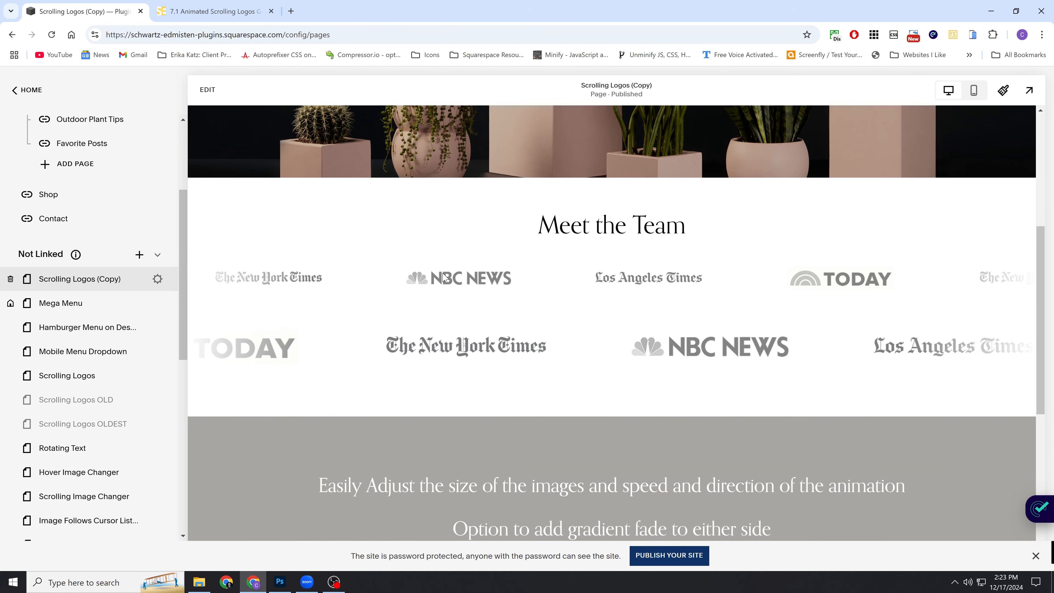
scroll(524, 319, up, 1)
scroll(524, 320, down, 1)
scroll(498, 290, up, 1)
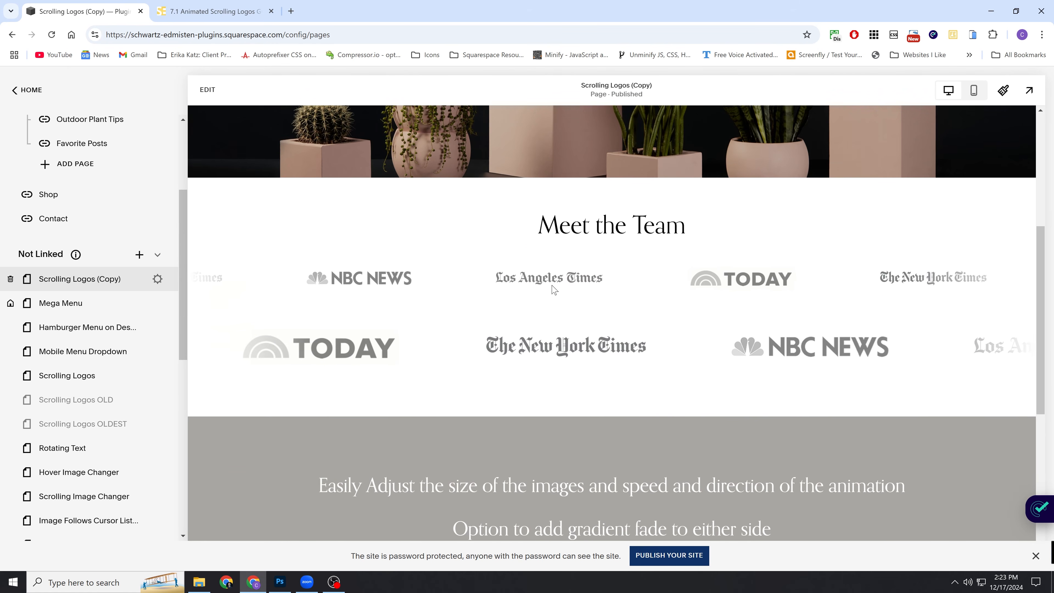
scroll(398, 222, down, 1)
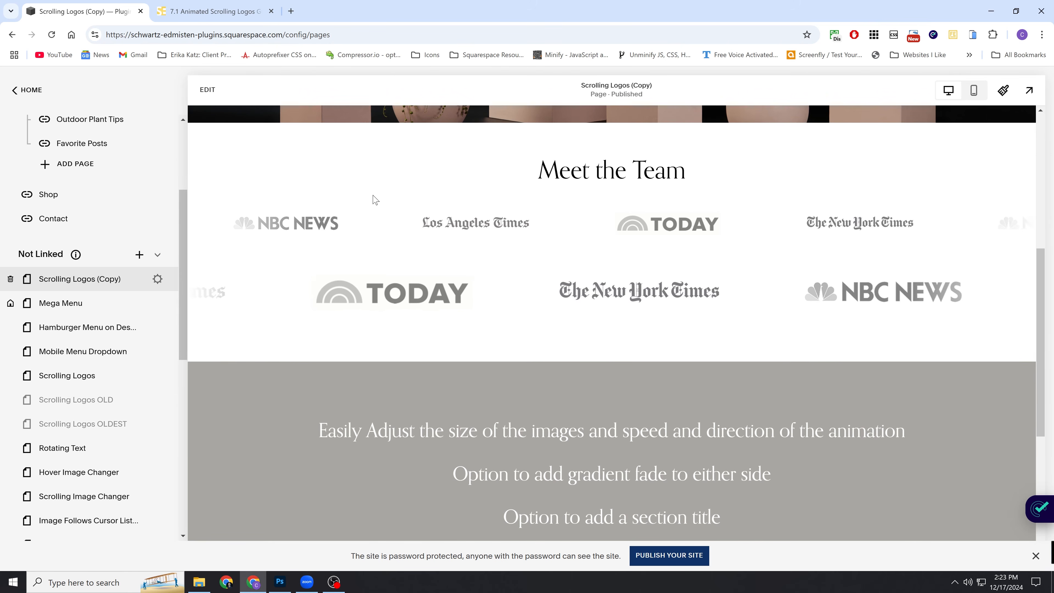
Start editing the page and turn on Show Button for the items in the first logo row.
click(207, 89)
scroll(736, 184, up, 1)
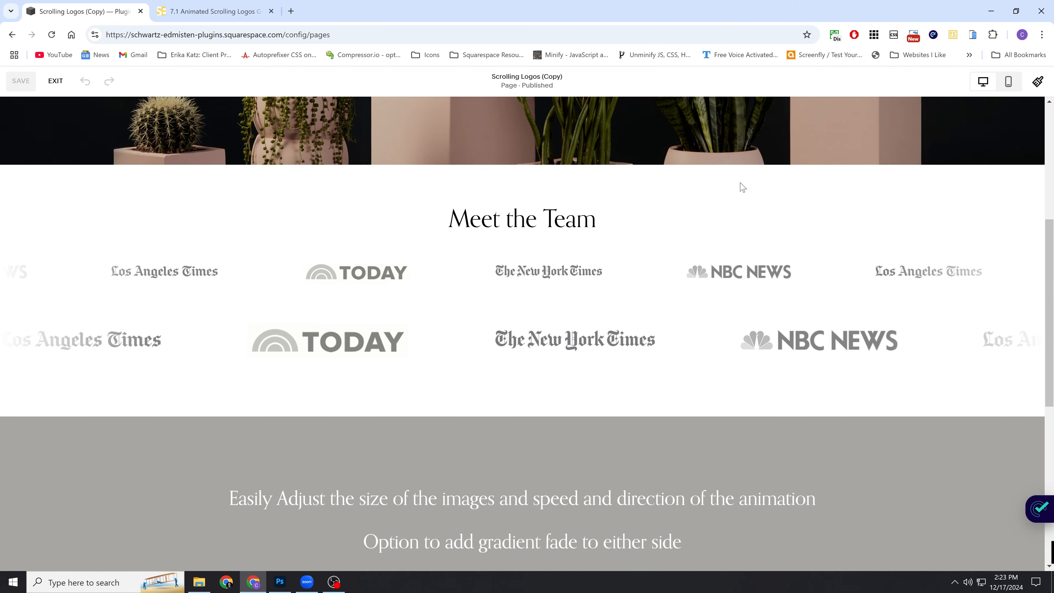
scroll(778, 208, down, 1)
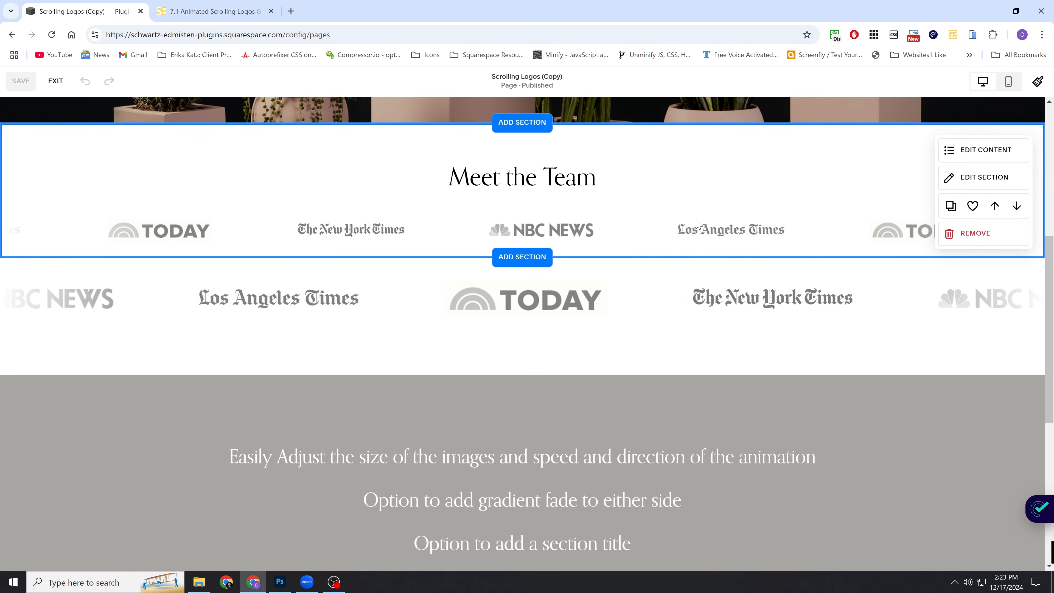
click(990, 157)
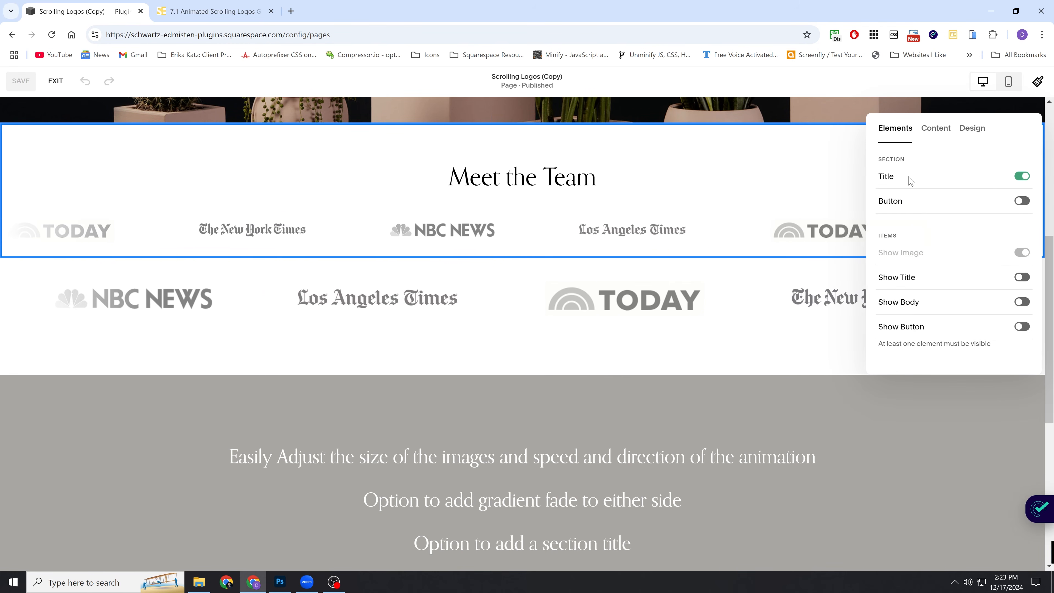
click(925, 329)
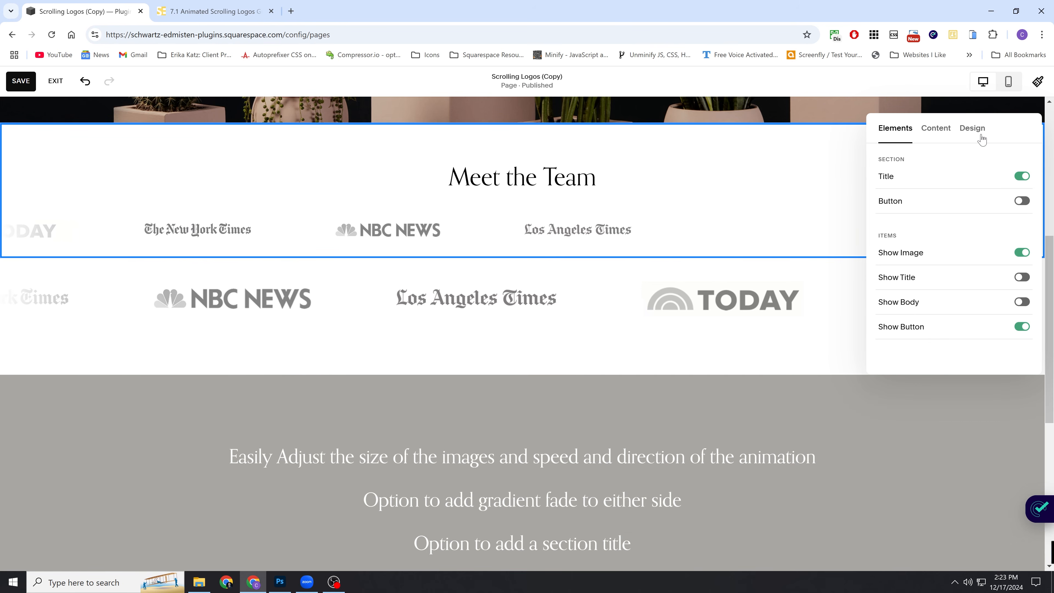
Clear the TODAY logo item's button text, link it to the Mega Menu page (/mega-menu), and save the page.
click(935, 129)
click(938, 233)
scroll(966, 265, down, 2)
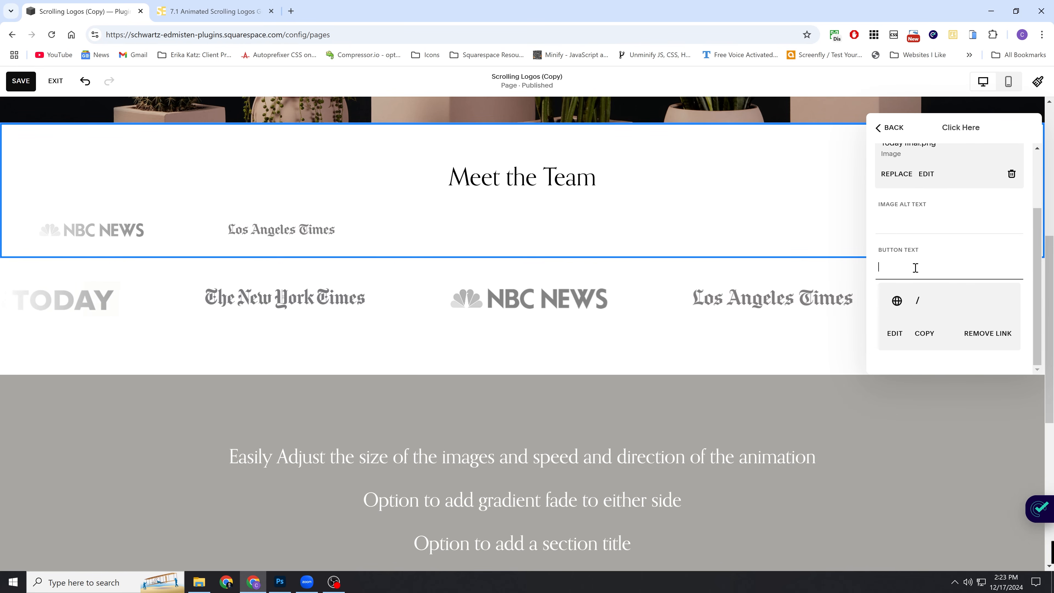
click(894, 333)
click(724, 317)
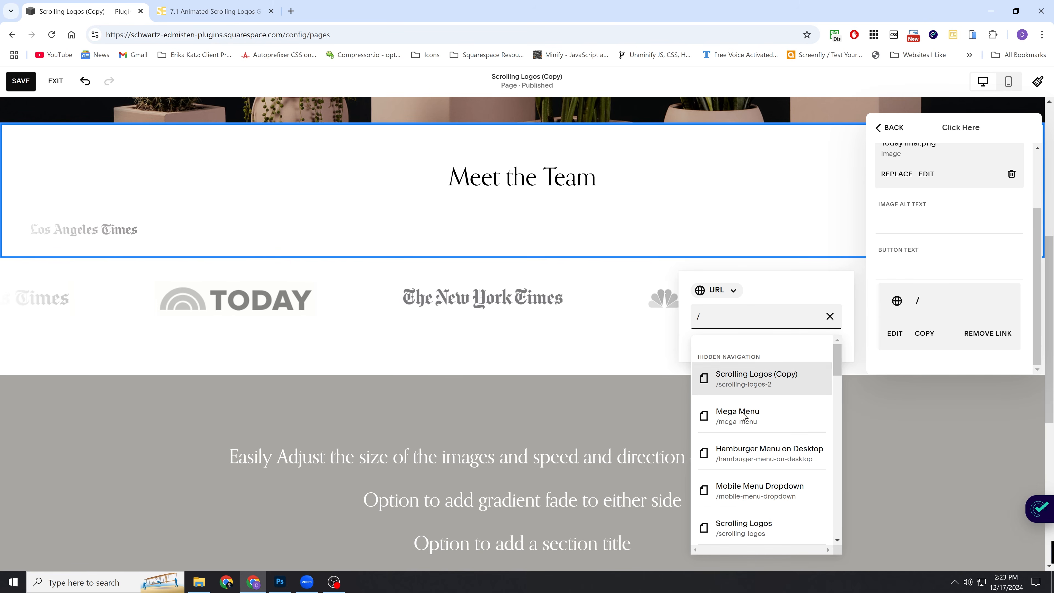
click(730, 413)
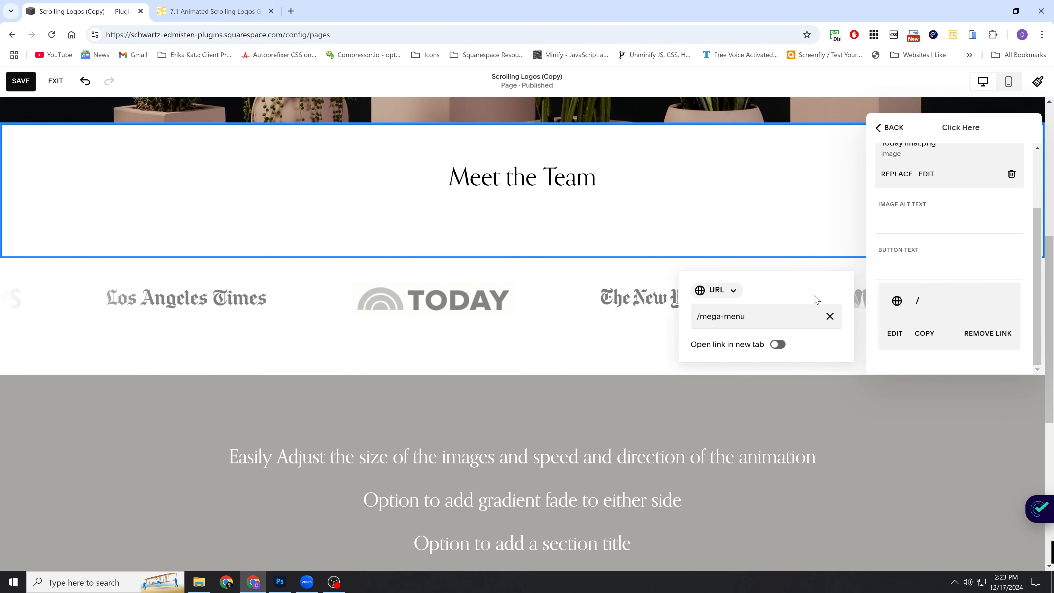
click(876, 266)
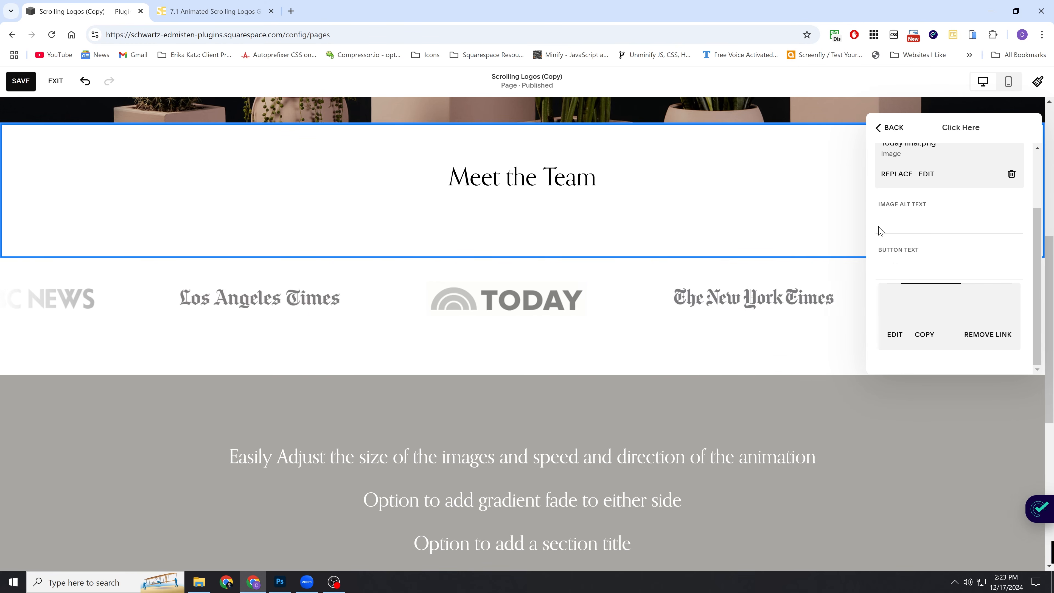
click(887, 128)
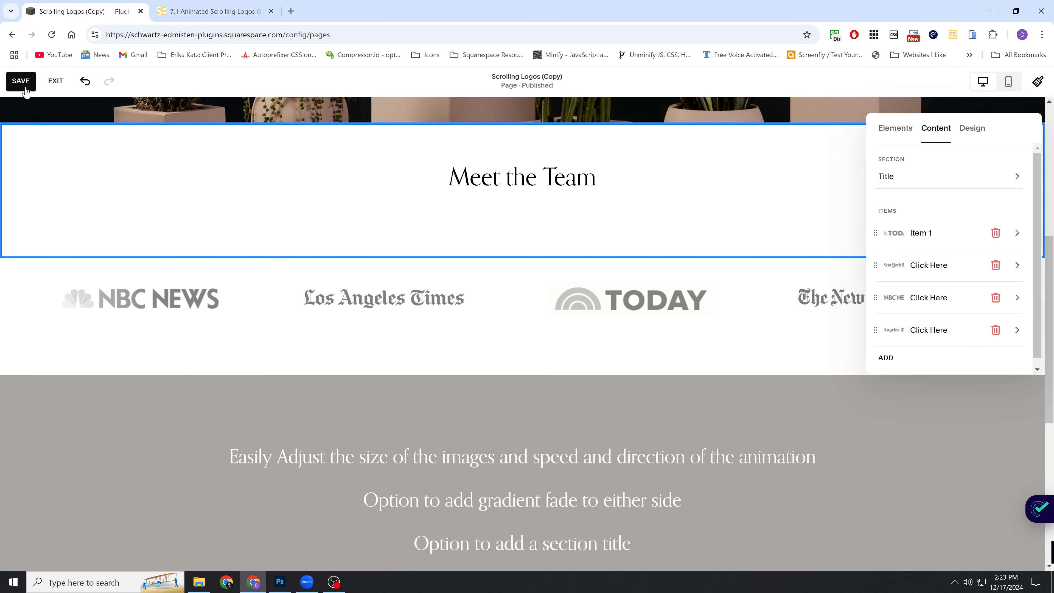
click(21, 81)
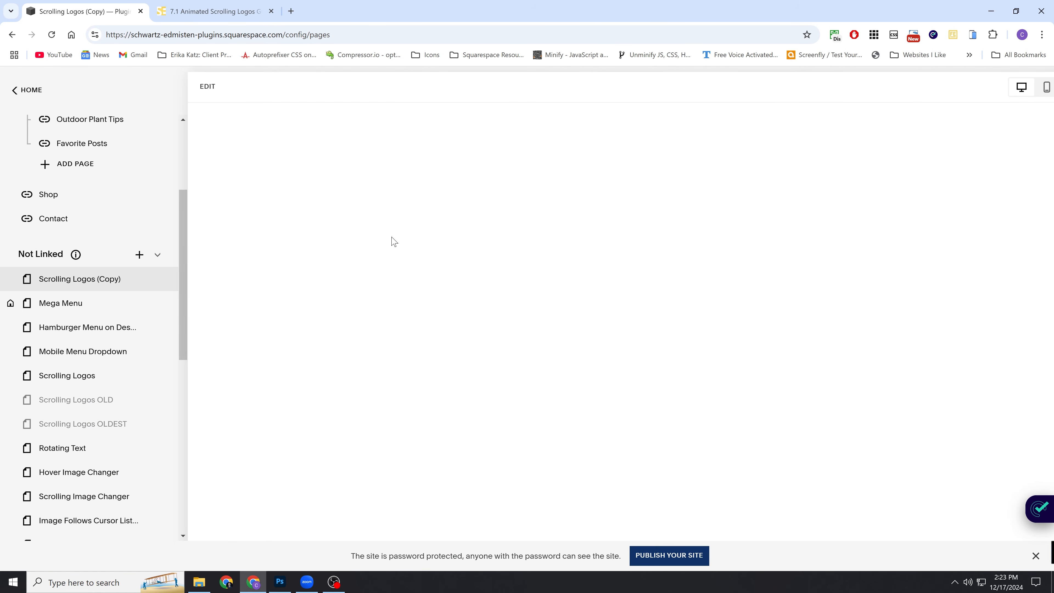
scroll(352, 274, down, 5)
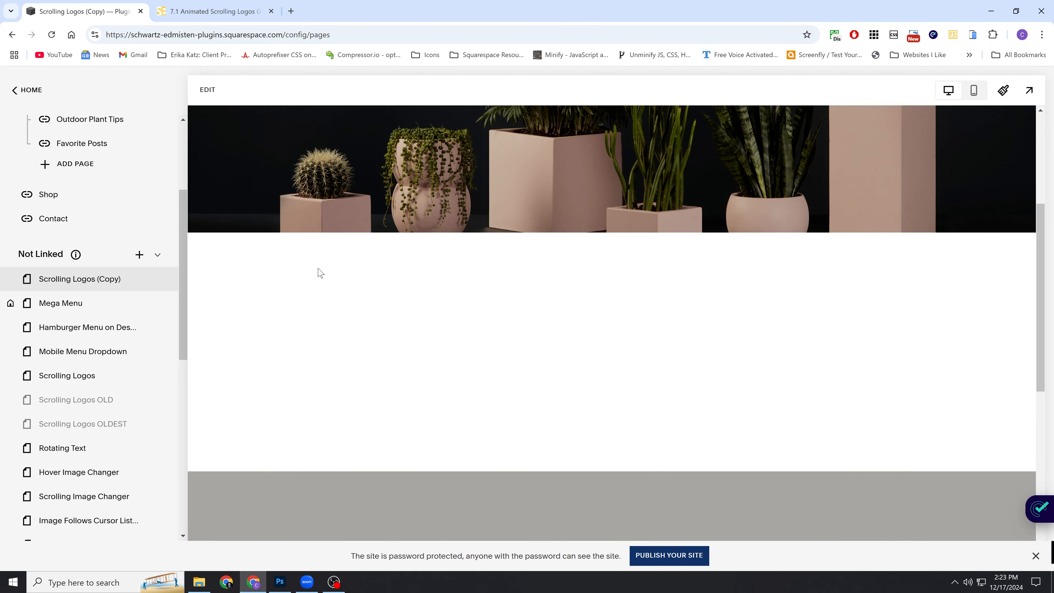
scroll(319, 272, down, 1)
scroll(308, 245, down, 1)
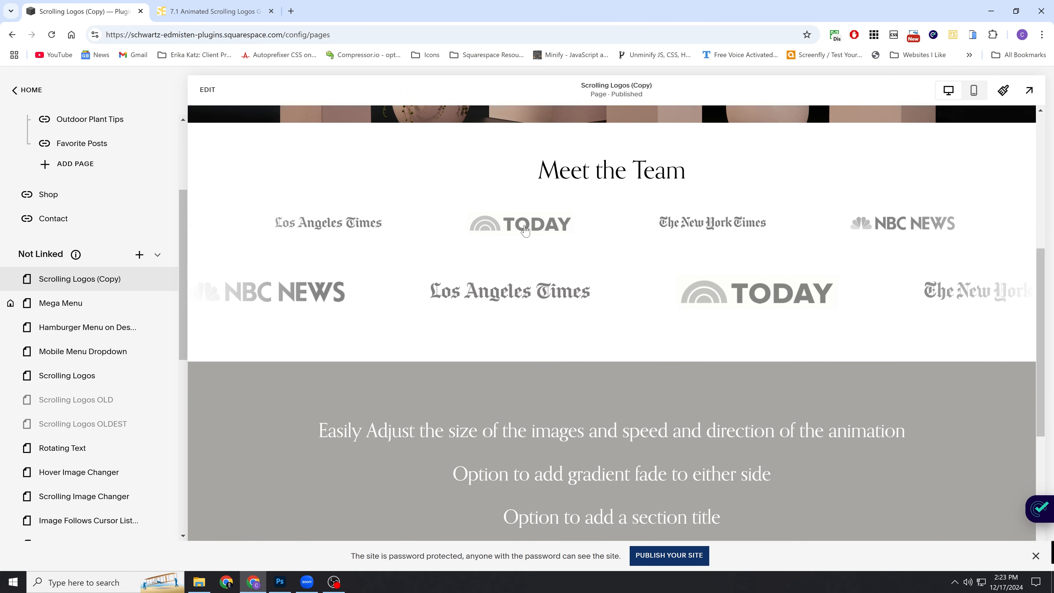
Remove the link and the button text from the first row's New York Times logo item, save, and exit editing.
click(206, 90)
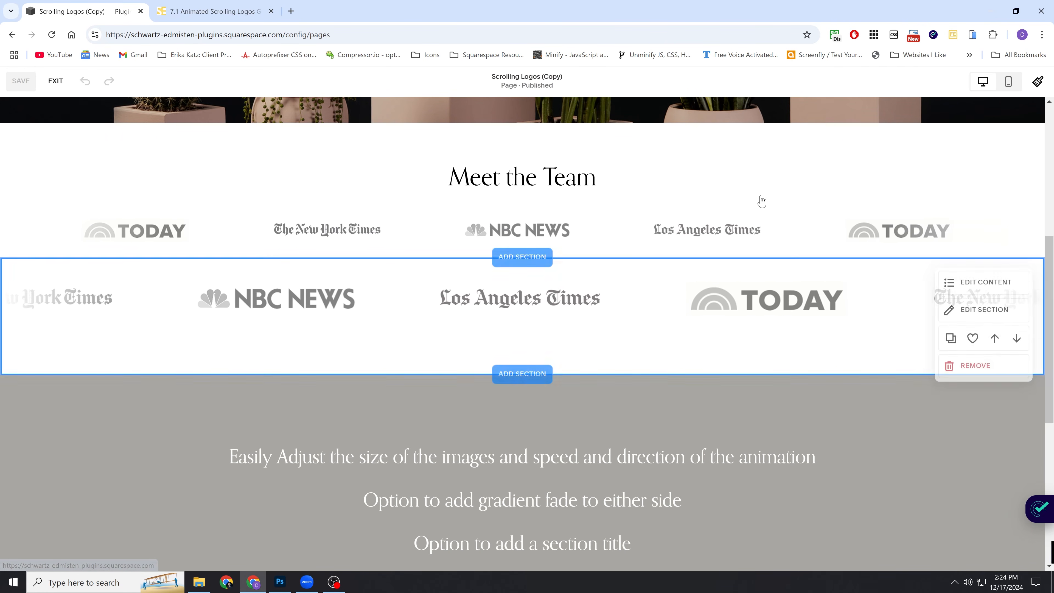
click(964, 147)
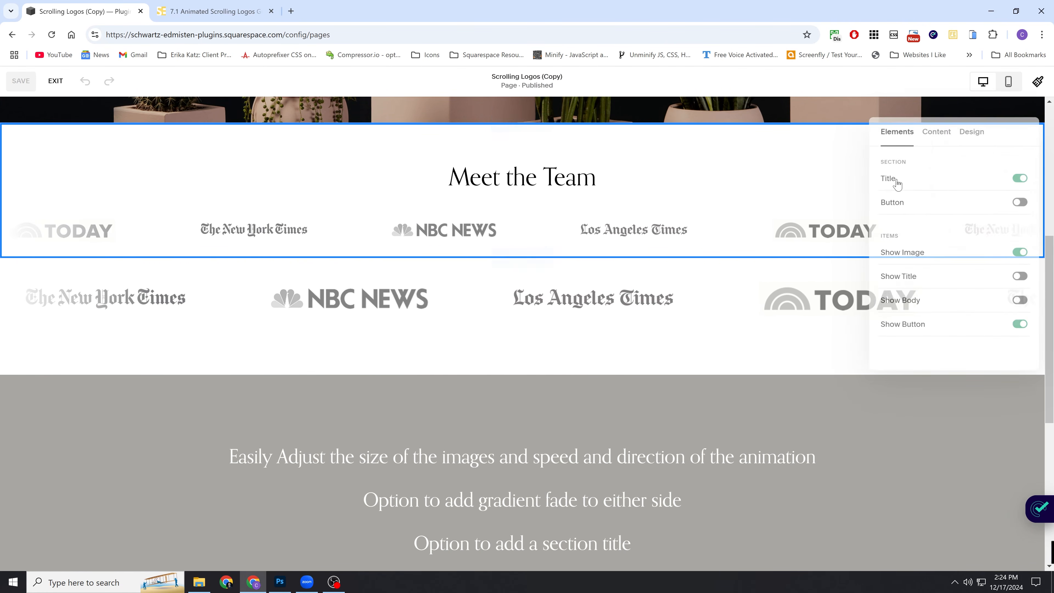
click(966, 133)
click(936, 129)
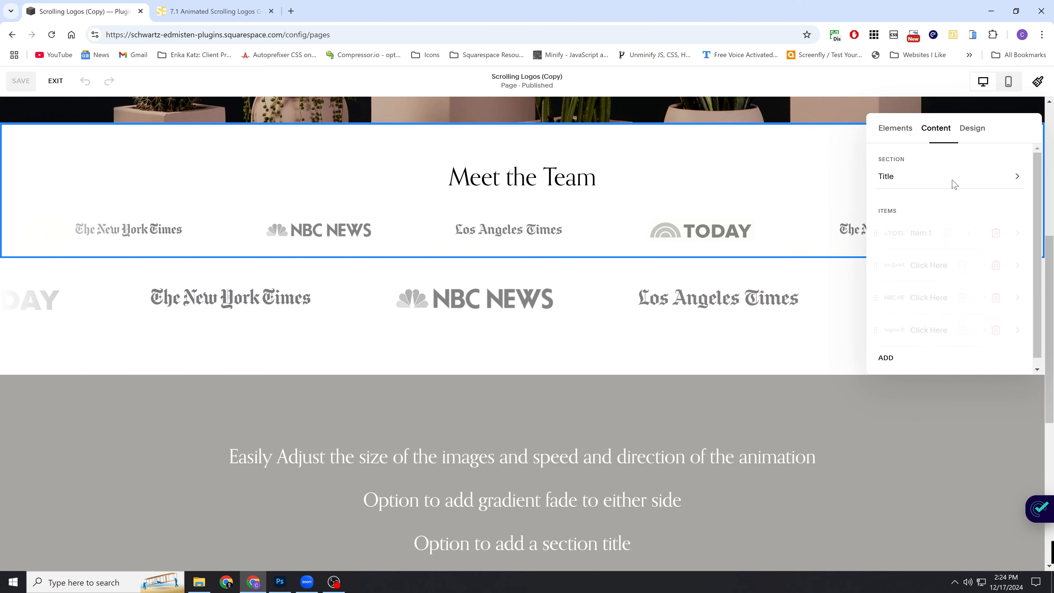
click(936, 261)
scroll(989, 336, down, 2)
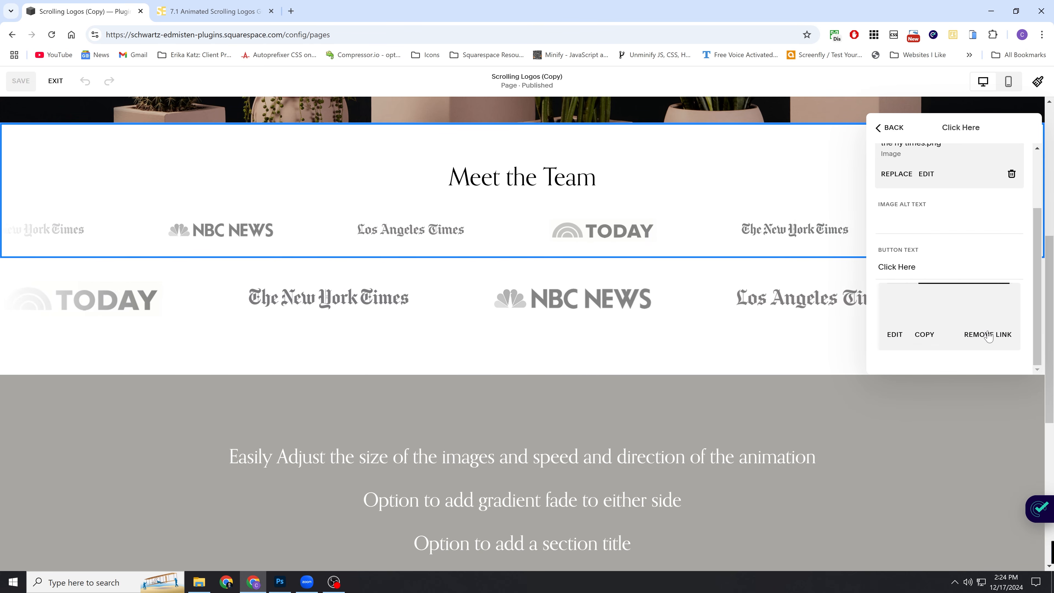
click(989, 335)
drag(942, 310, 879, 310)
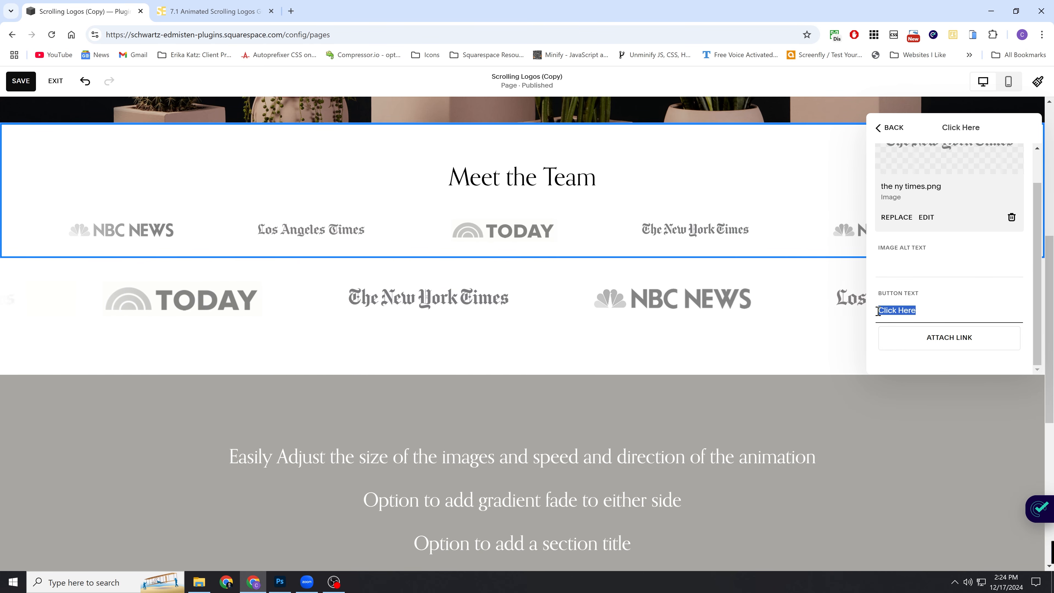
click(889, 128)
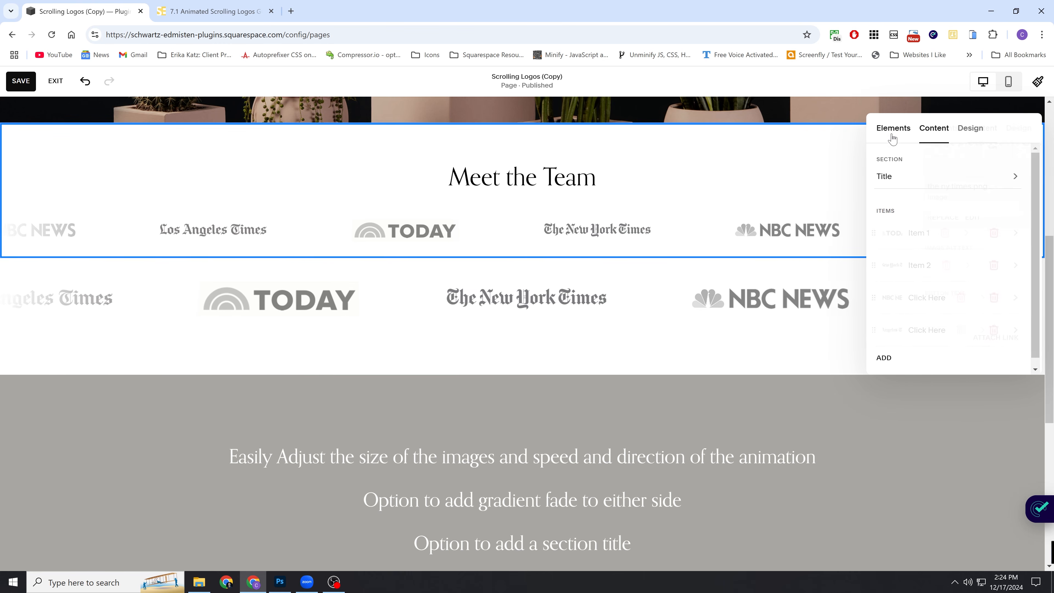
click(29, 85)
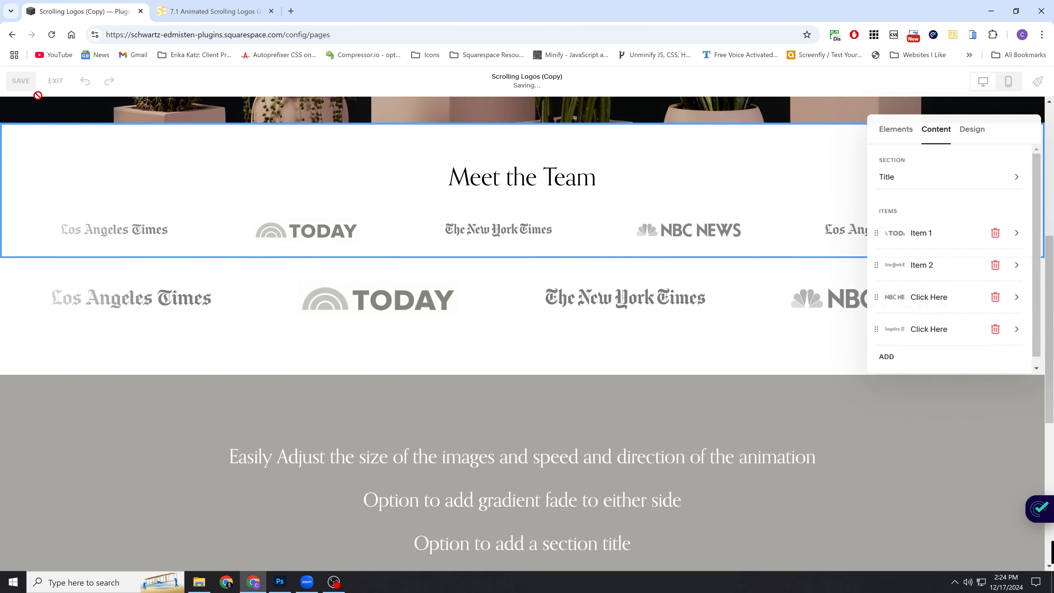
click(55, 80)
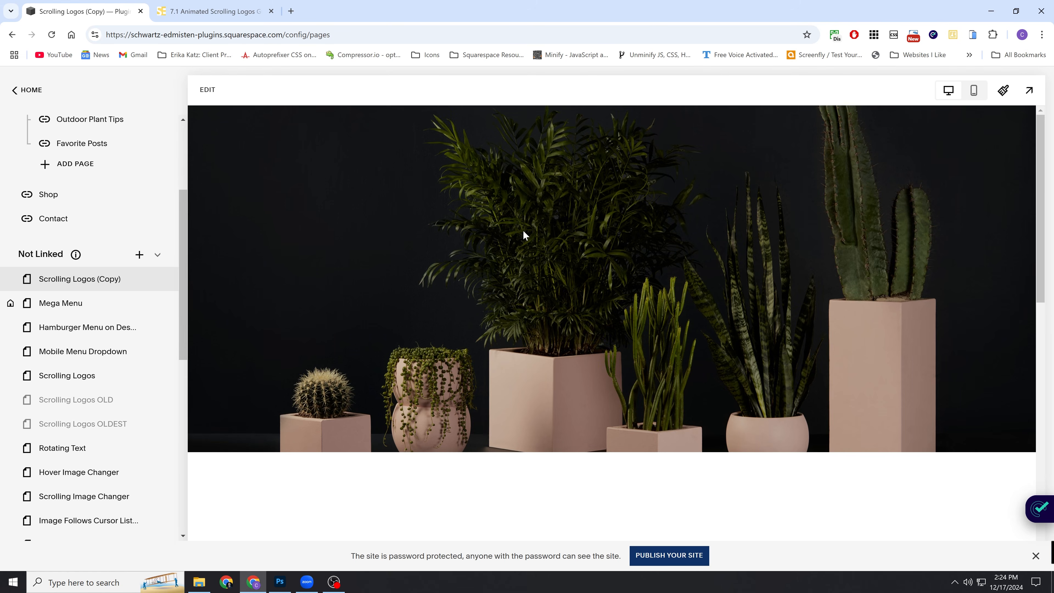
Check the first row's New York Times logo in the preview and open the page in full-window view.
scroll(519, 228, down, 6)
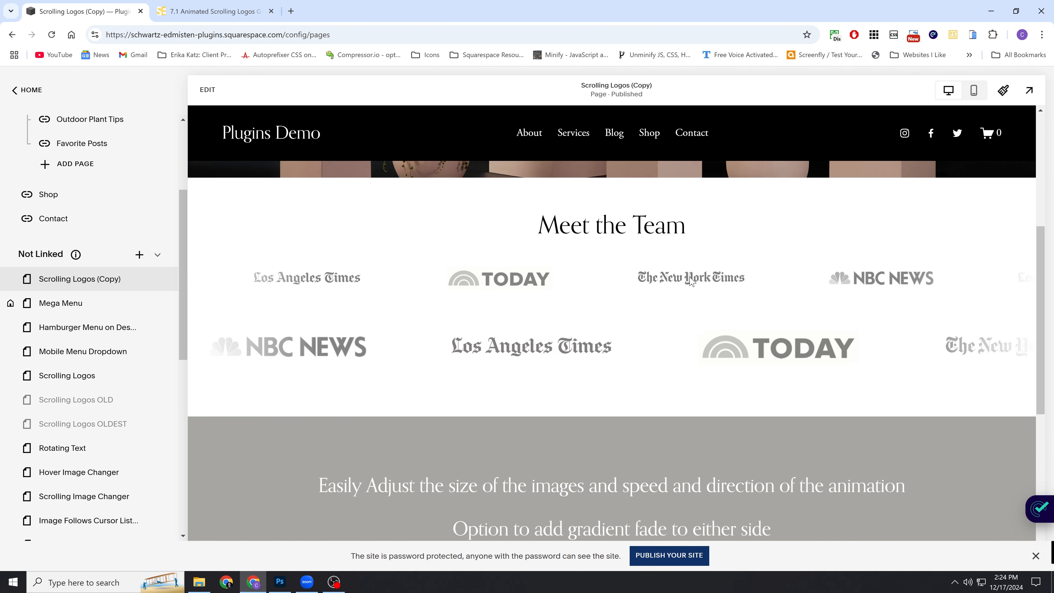
double_click(660, 283)
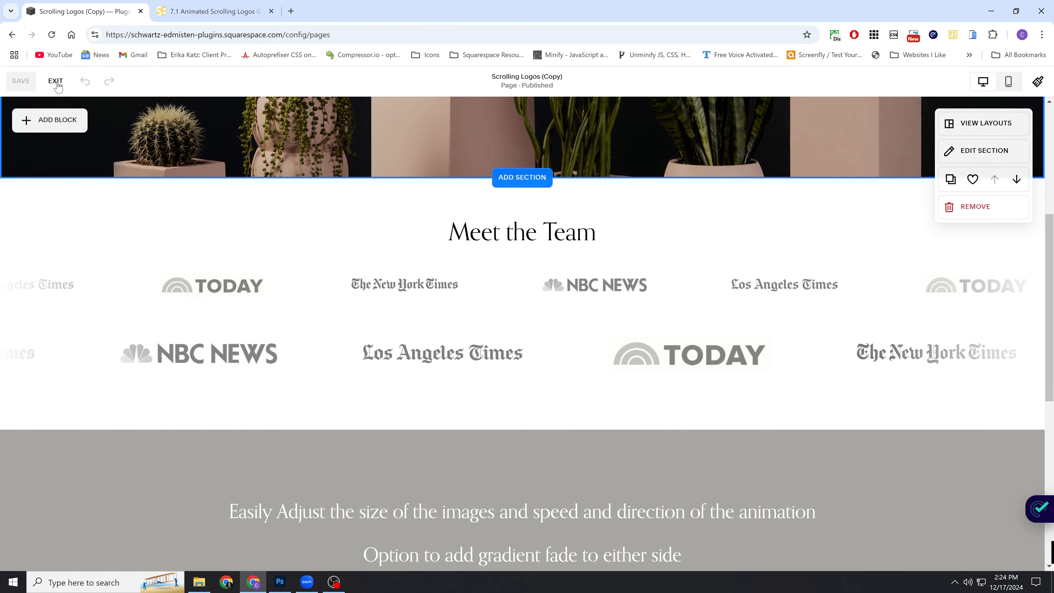
click(55, 82)
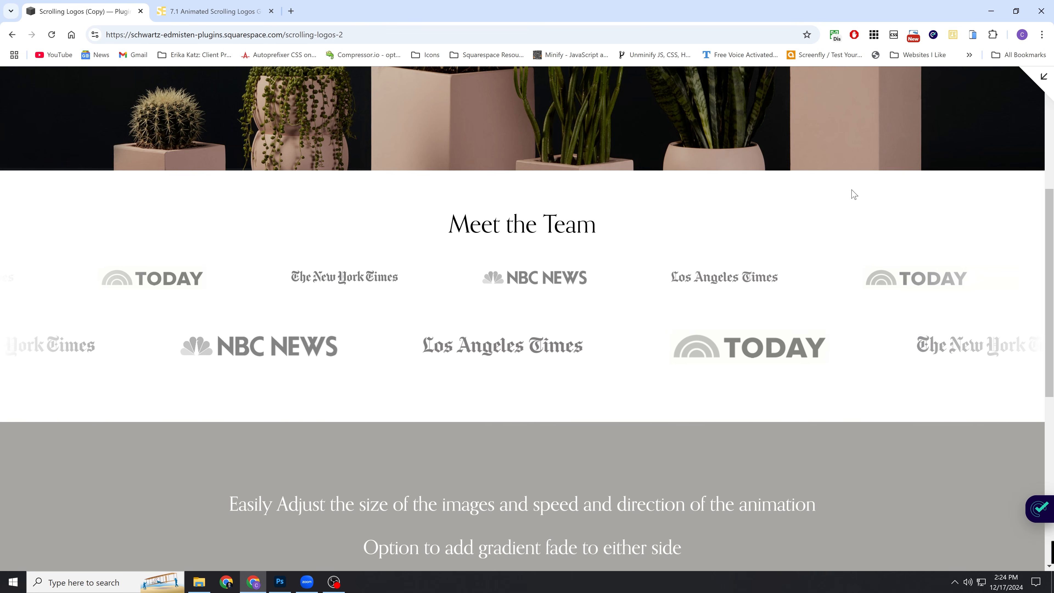